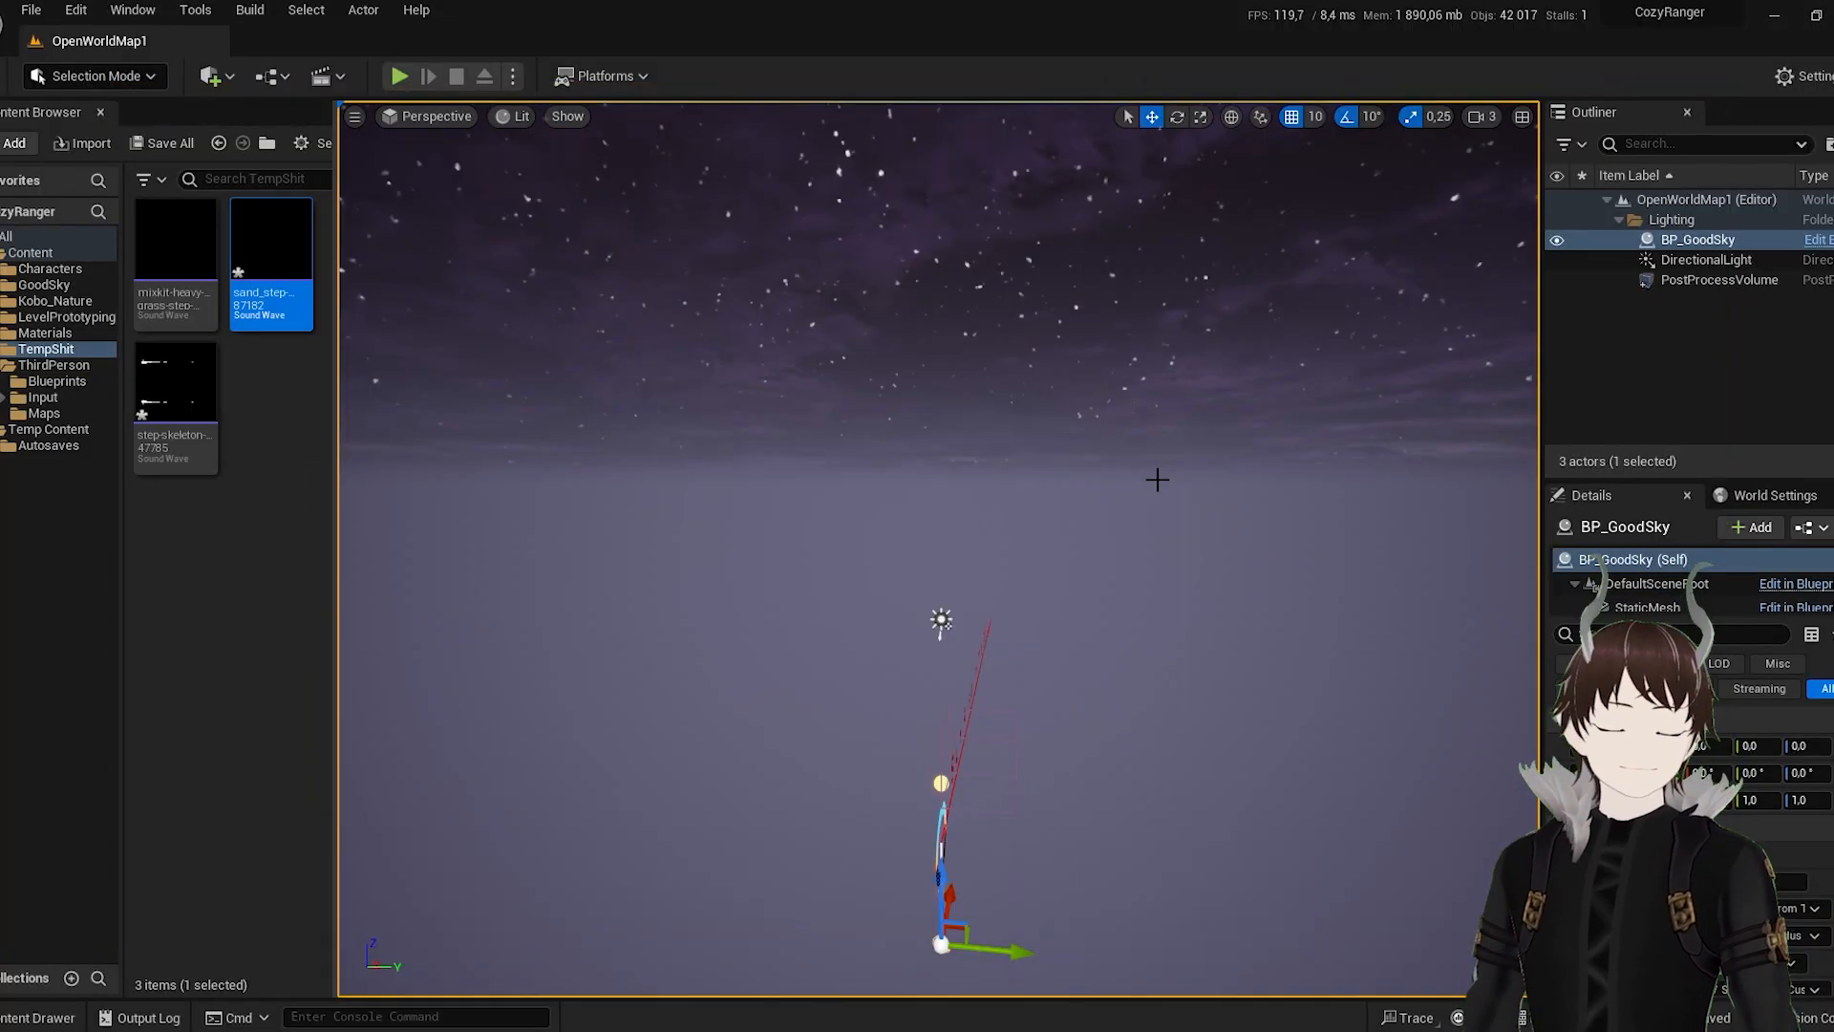
Examine the empty level and its lighting actors: DirectionalLight, PostProcessVolume and BP_GoodSky.
right_drag(1140, 504, 1070, 648)
right_drag(1155, 535, 1247, 516)
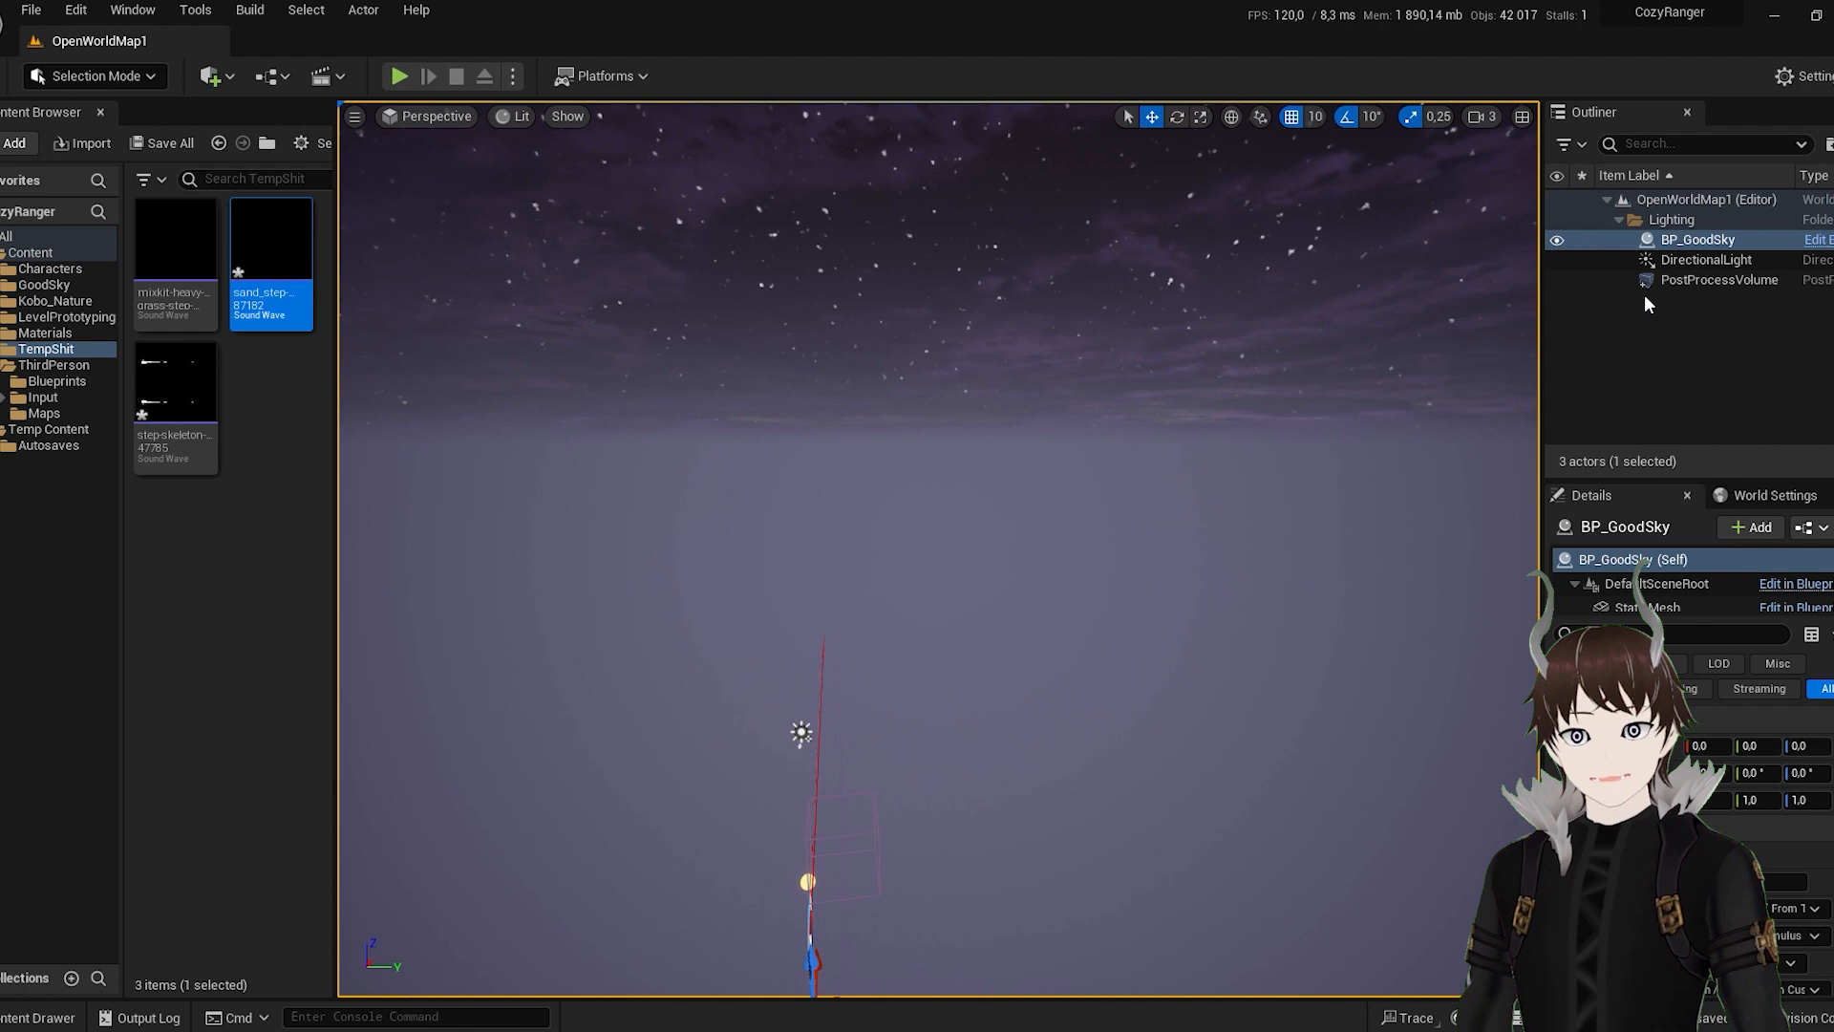
click(1700, 260)
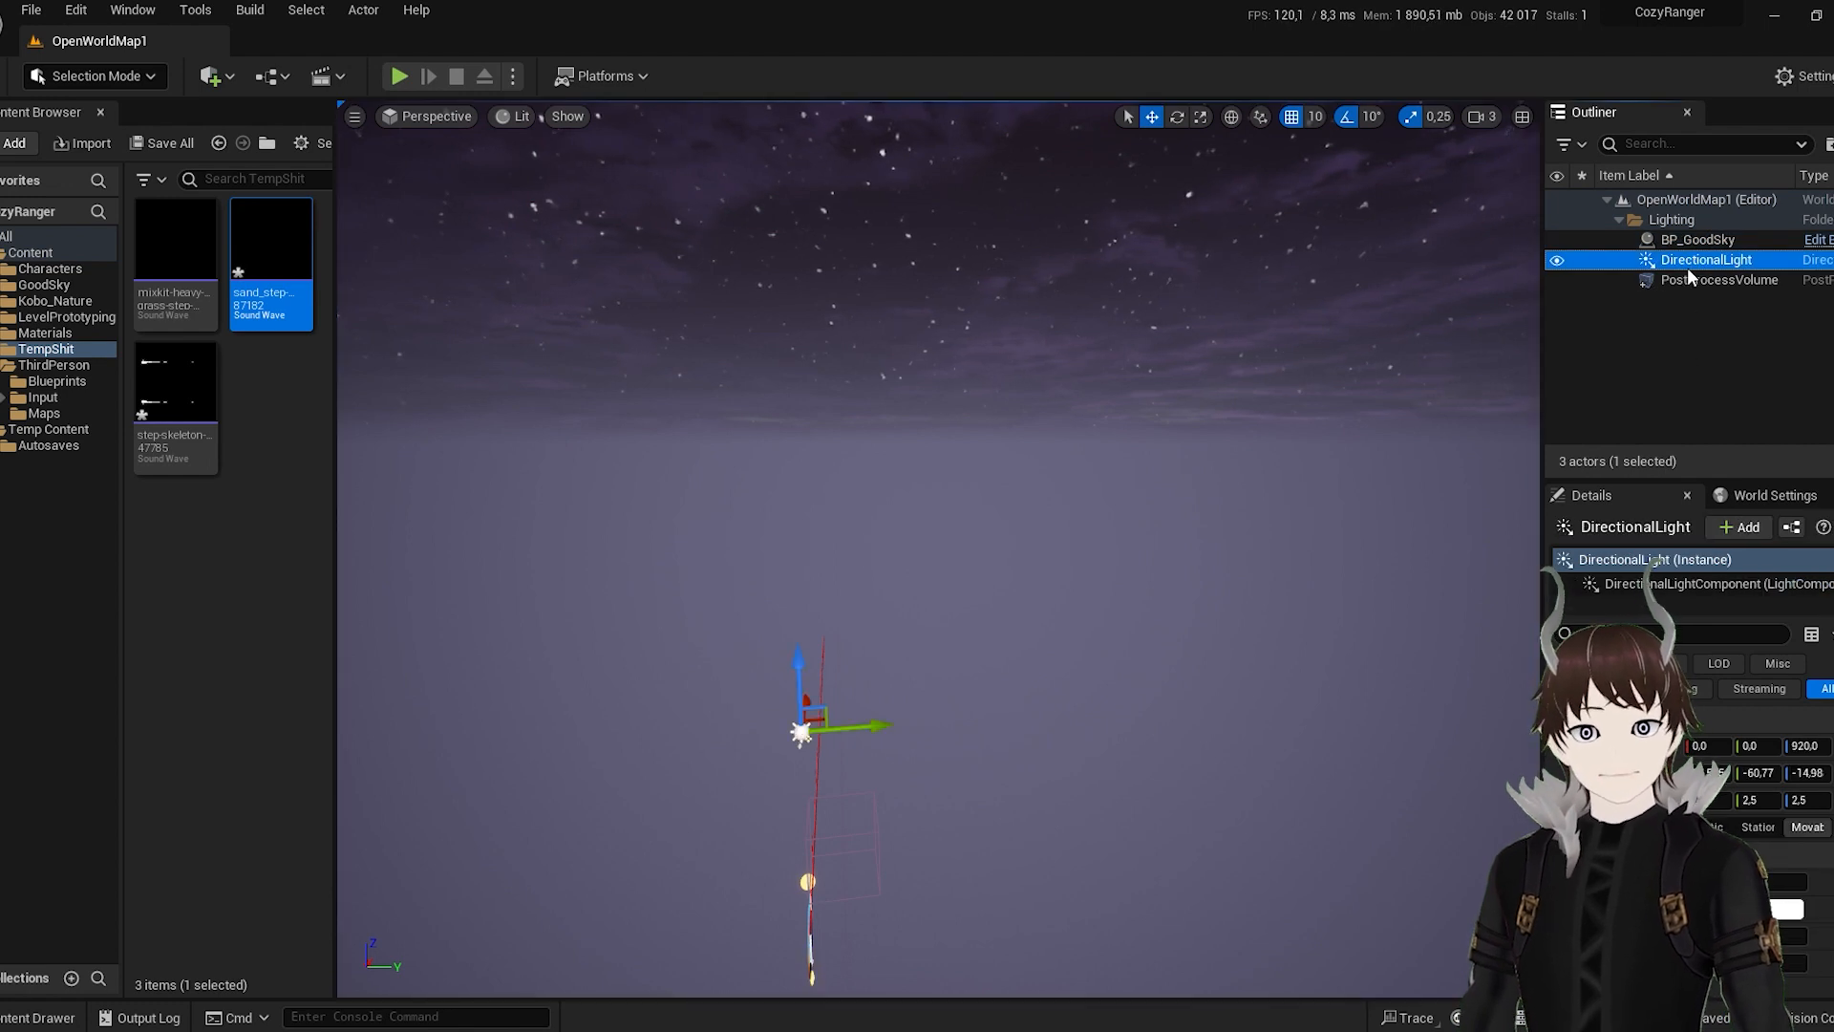
click(1689, 279)
click(1699, 240)
right_drag(1338, 470, 1452, 506)
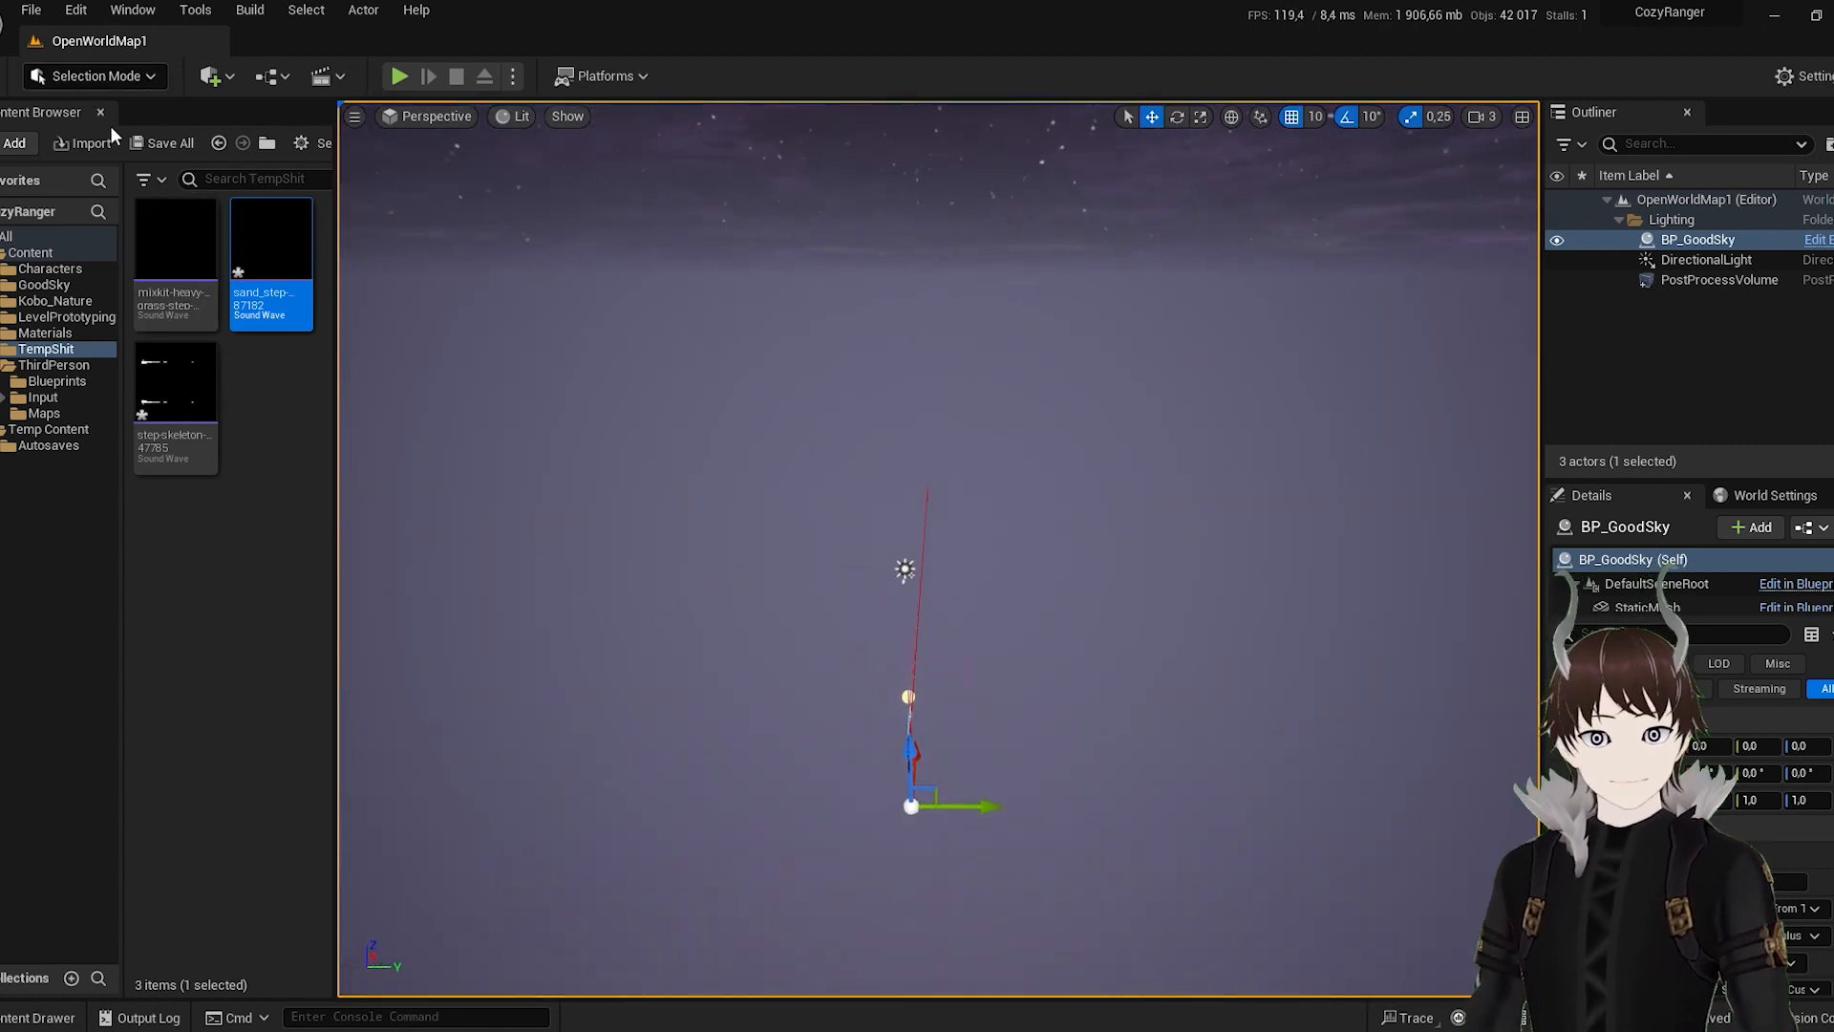
Create a new landscape with 127×127 quad sections, 2×2 sections per component and 32×32 components.
key(shift+2)
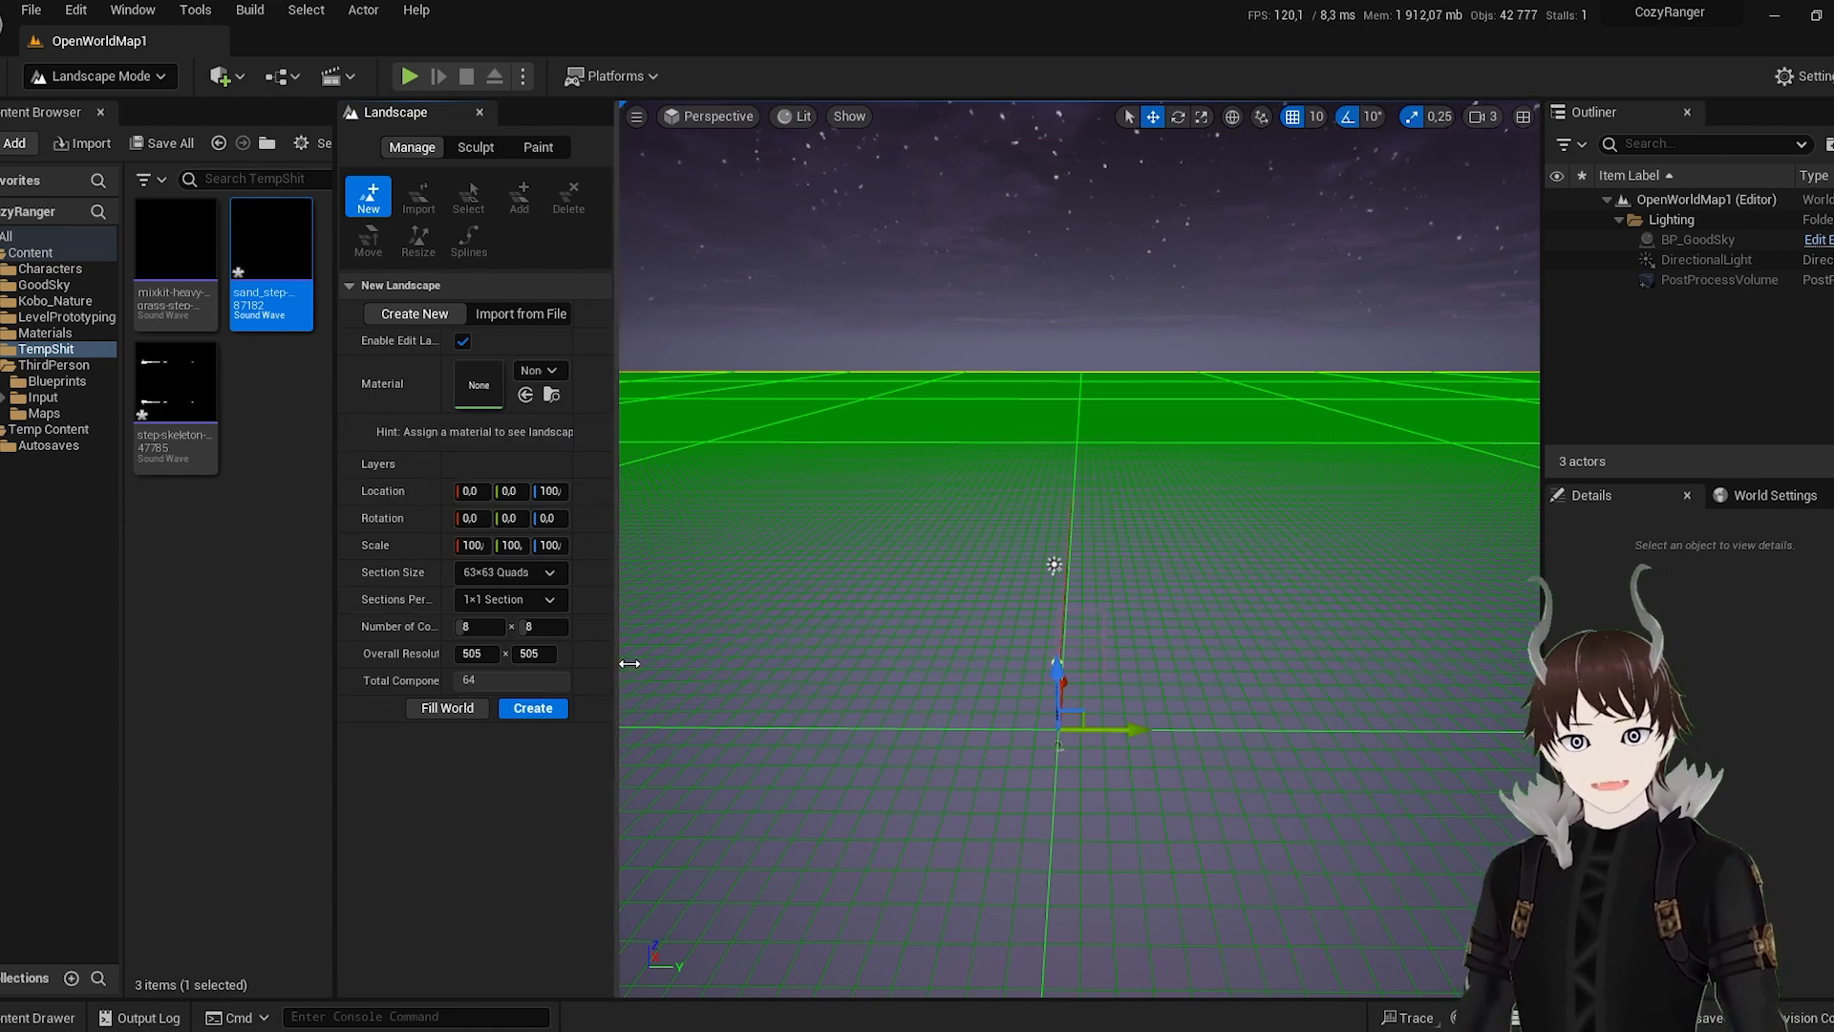
drag(618, 659, 745, 655)
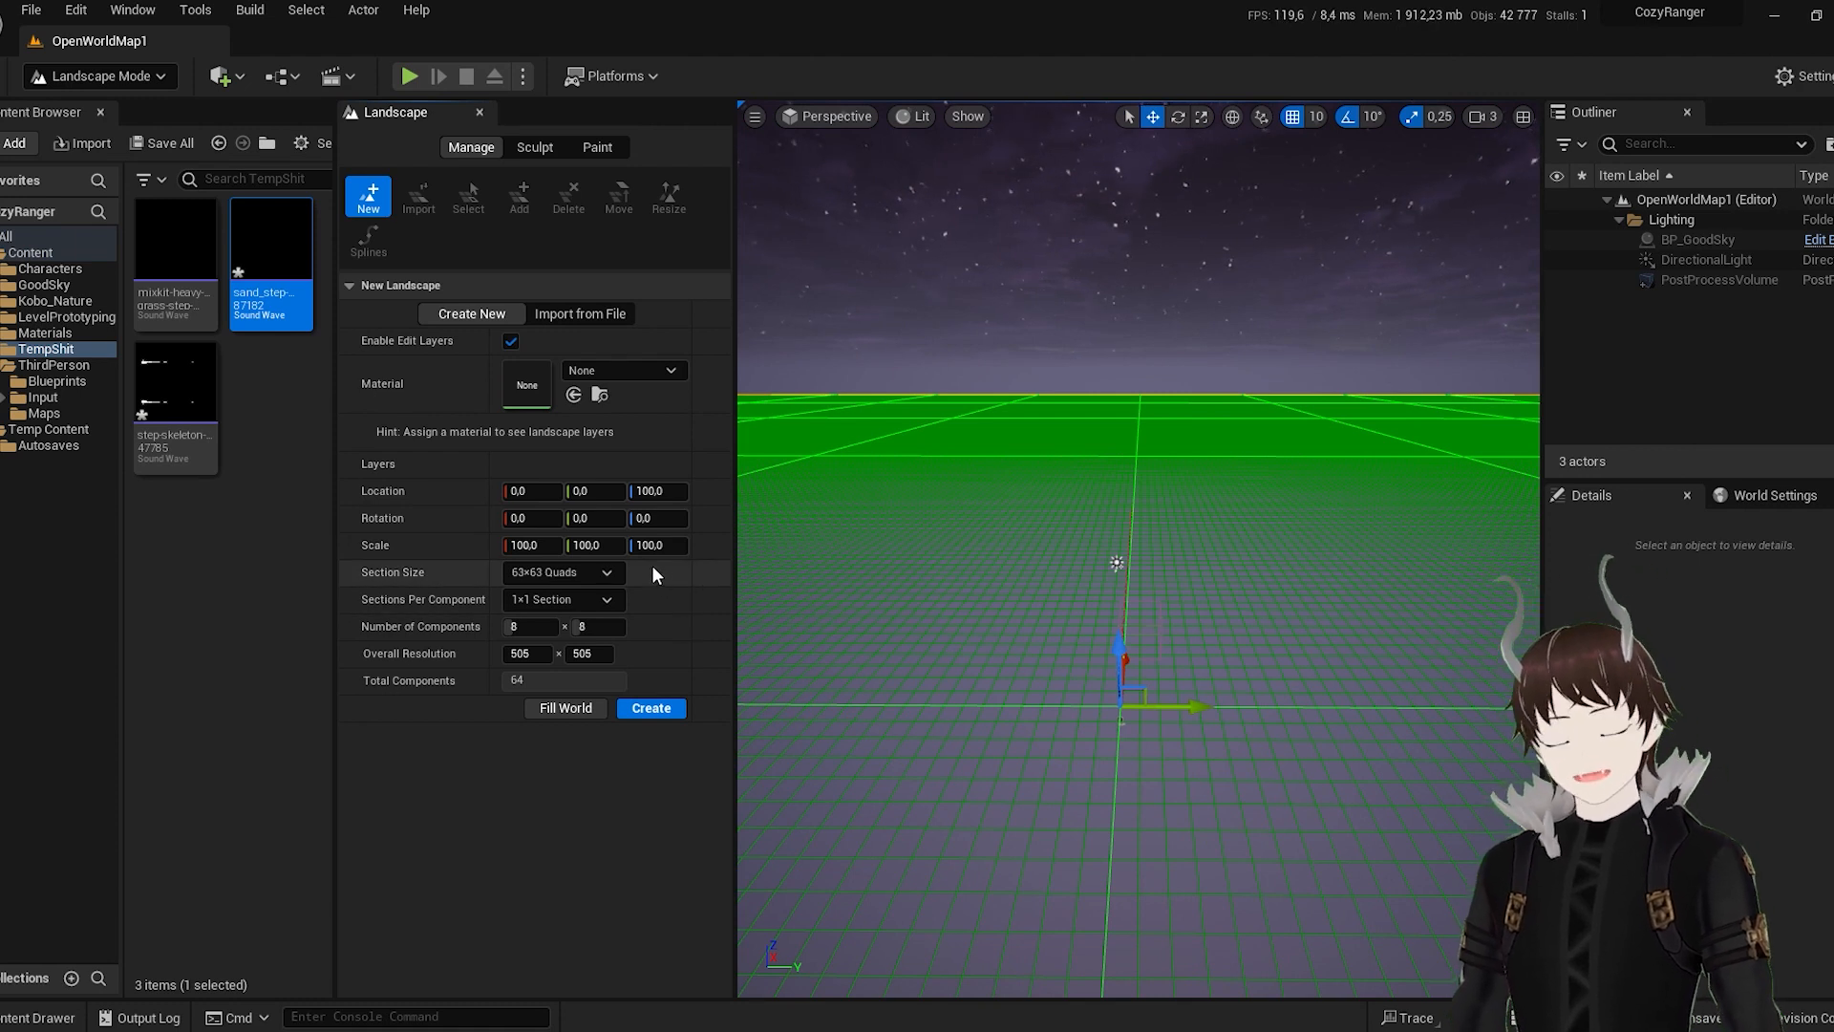
mouse_move(1084, 719)
right_down()
mouse_move(1084, 831)
mouse_move(1085, 720)
right_up()
key(e)
key(s)
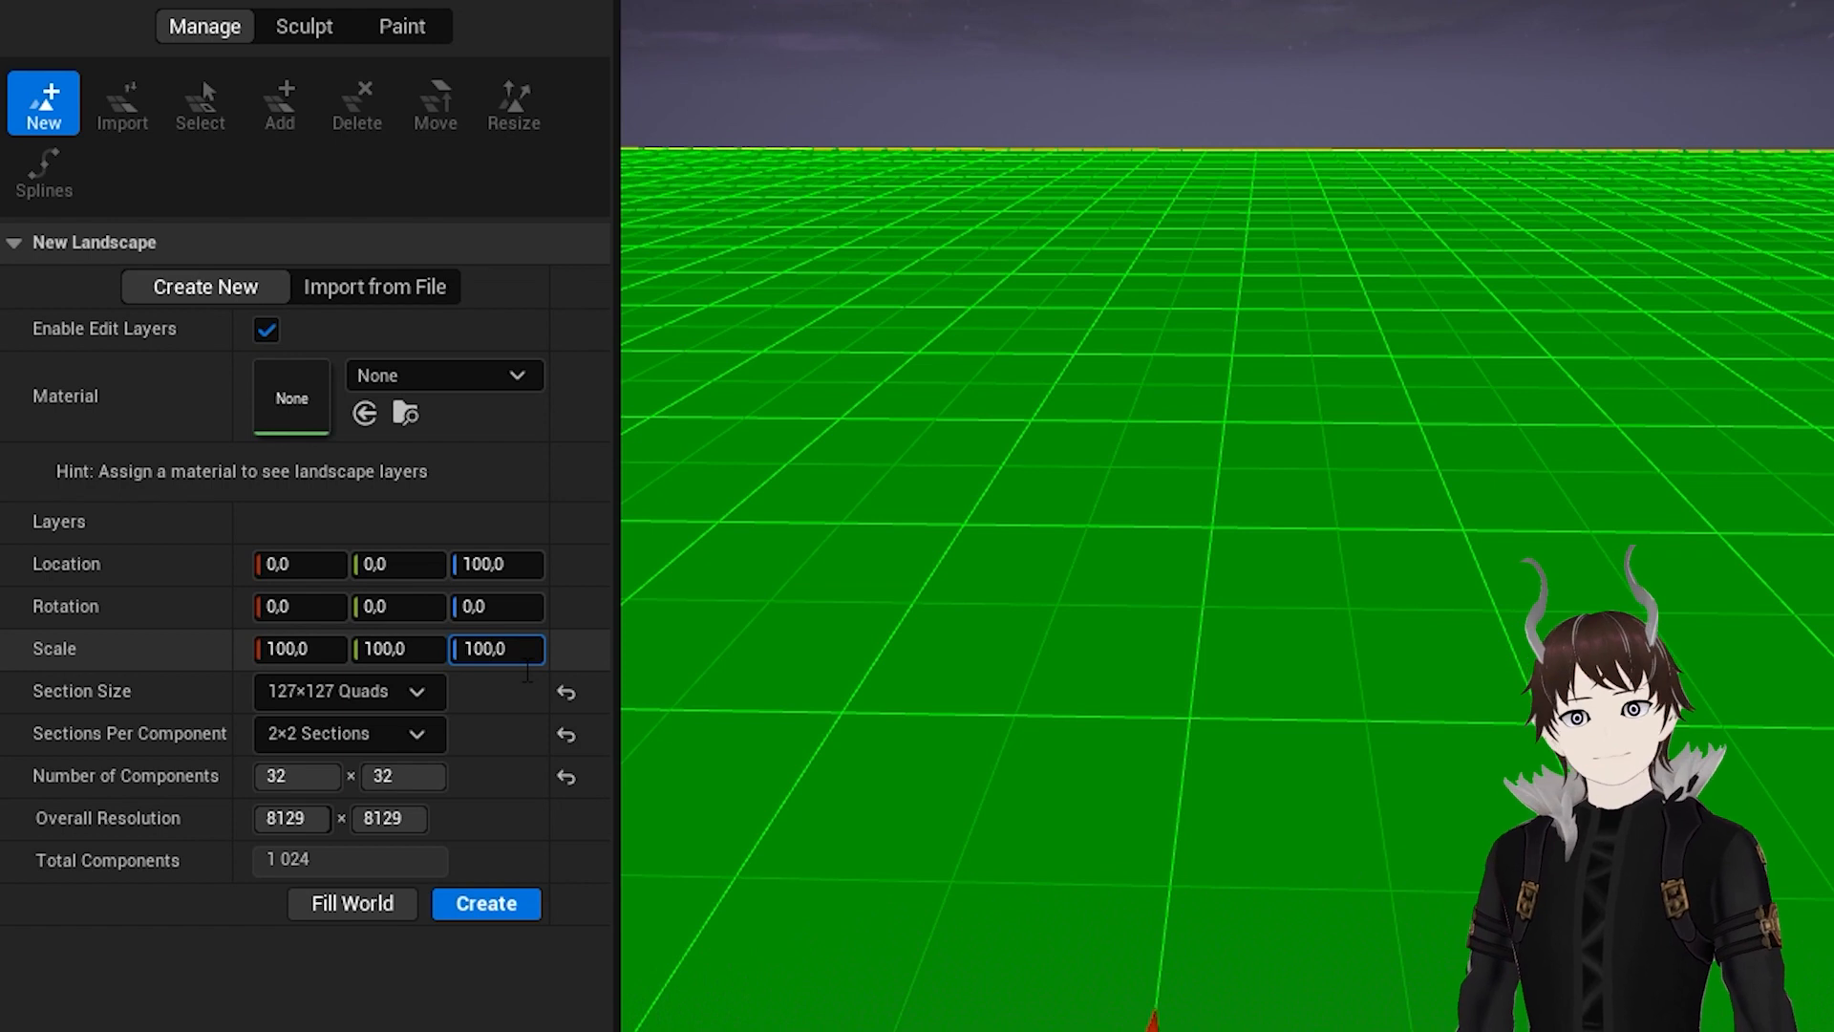
click(486, 903)
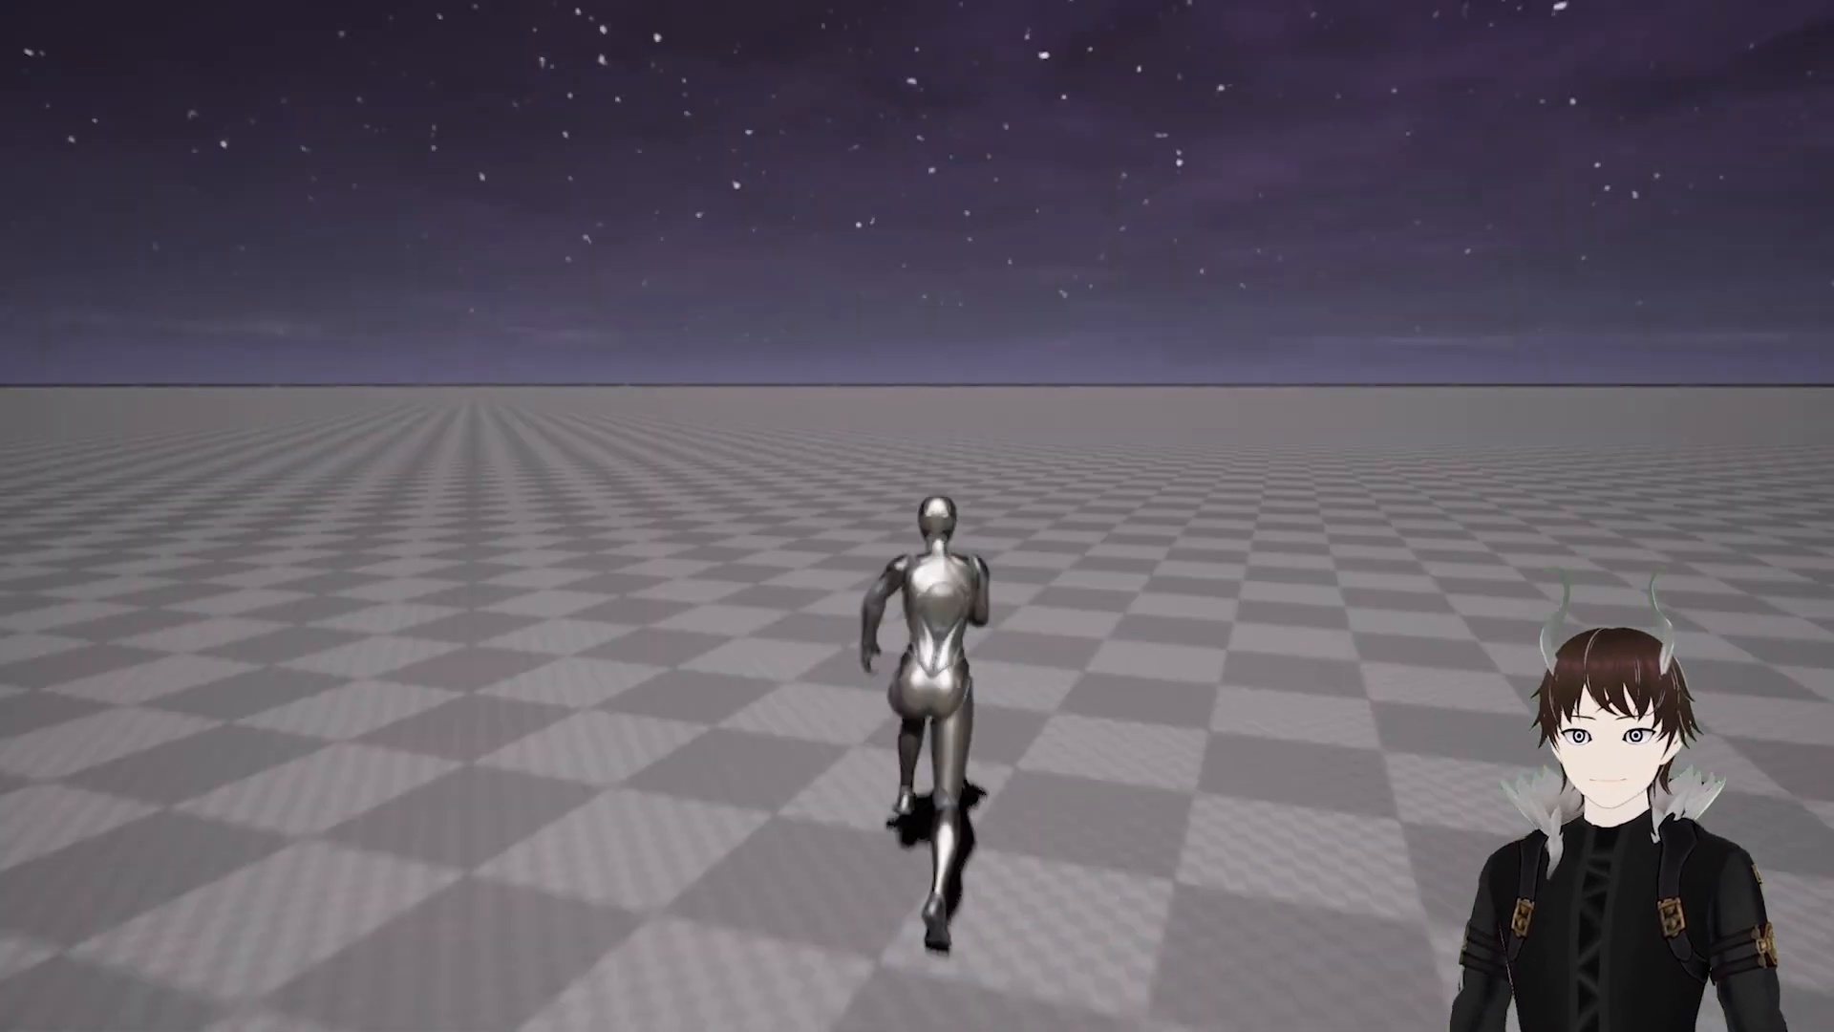
Play-test the flat landscape by running and jumping with the character.
key(space)
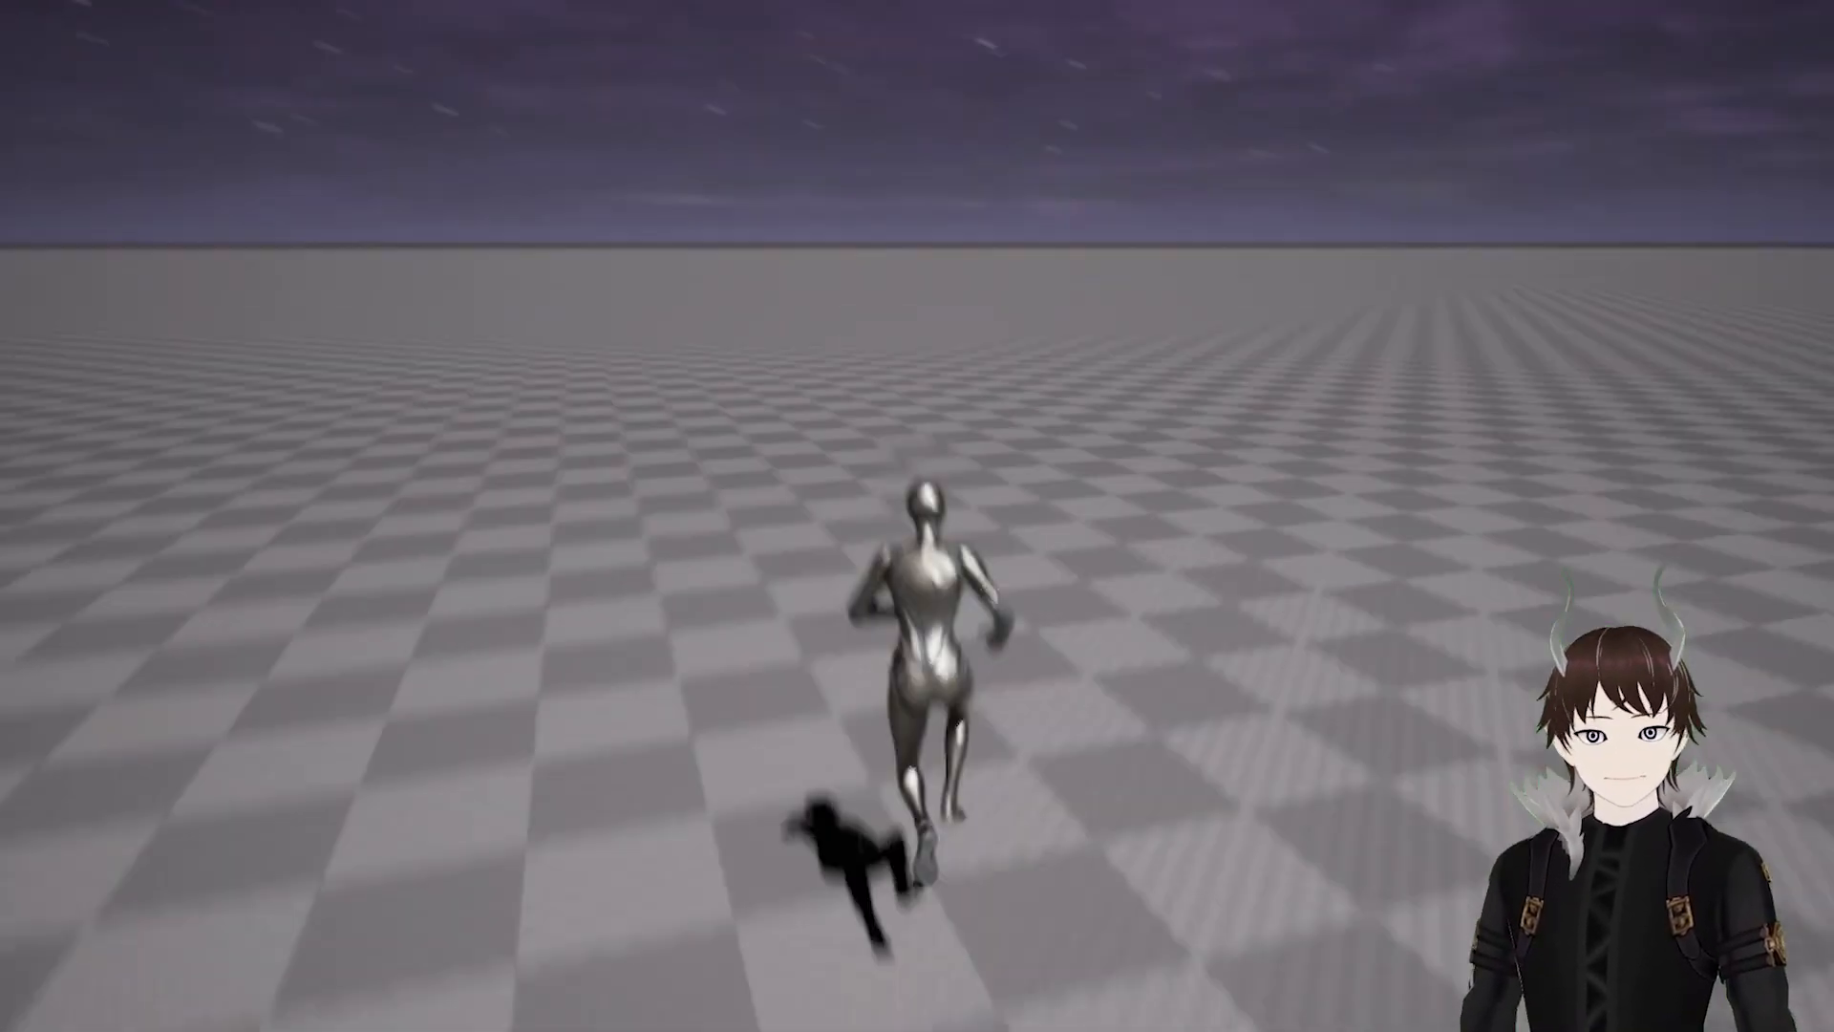
key(space)
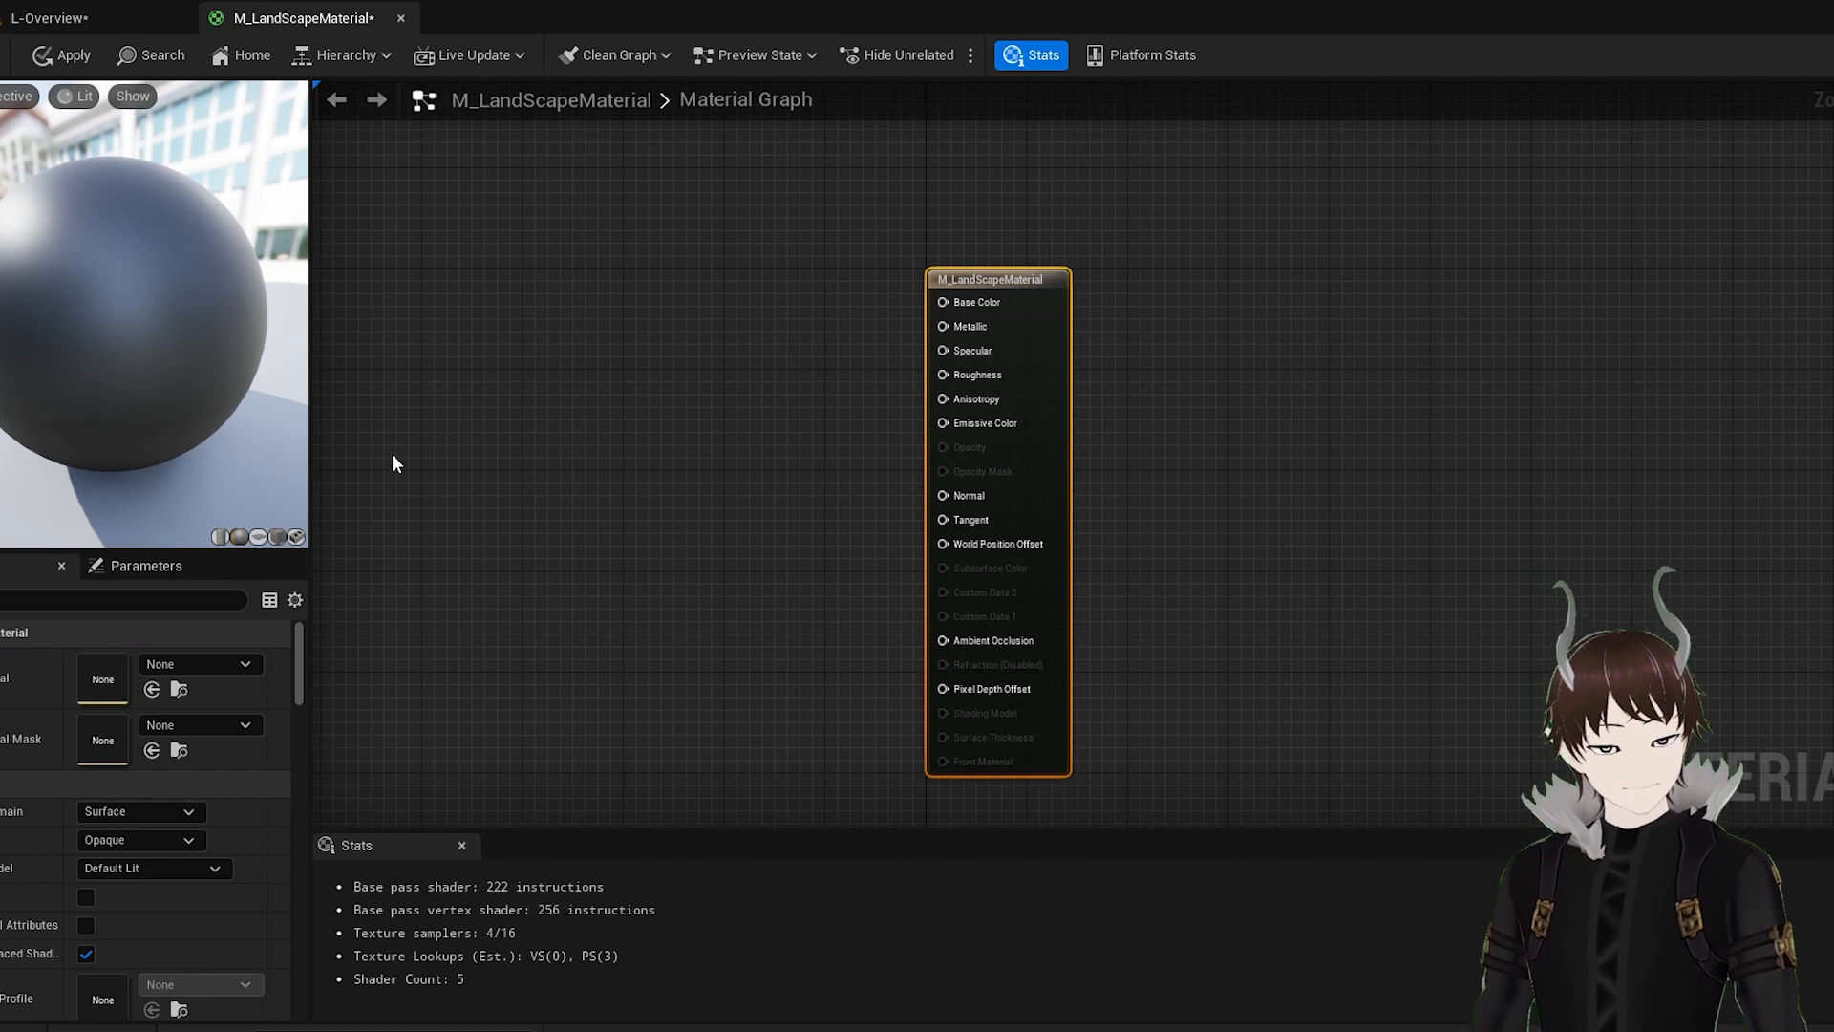
Enable Use Material Attributes for M_LandScapeMaterial.
text(att)
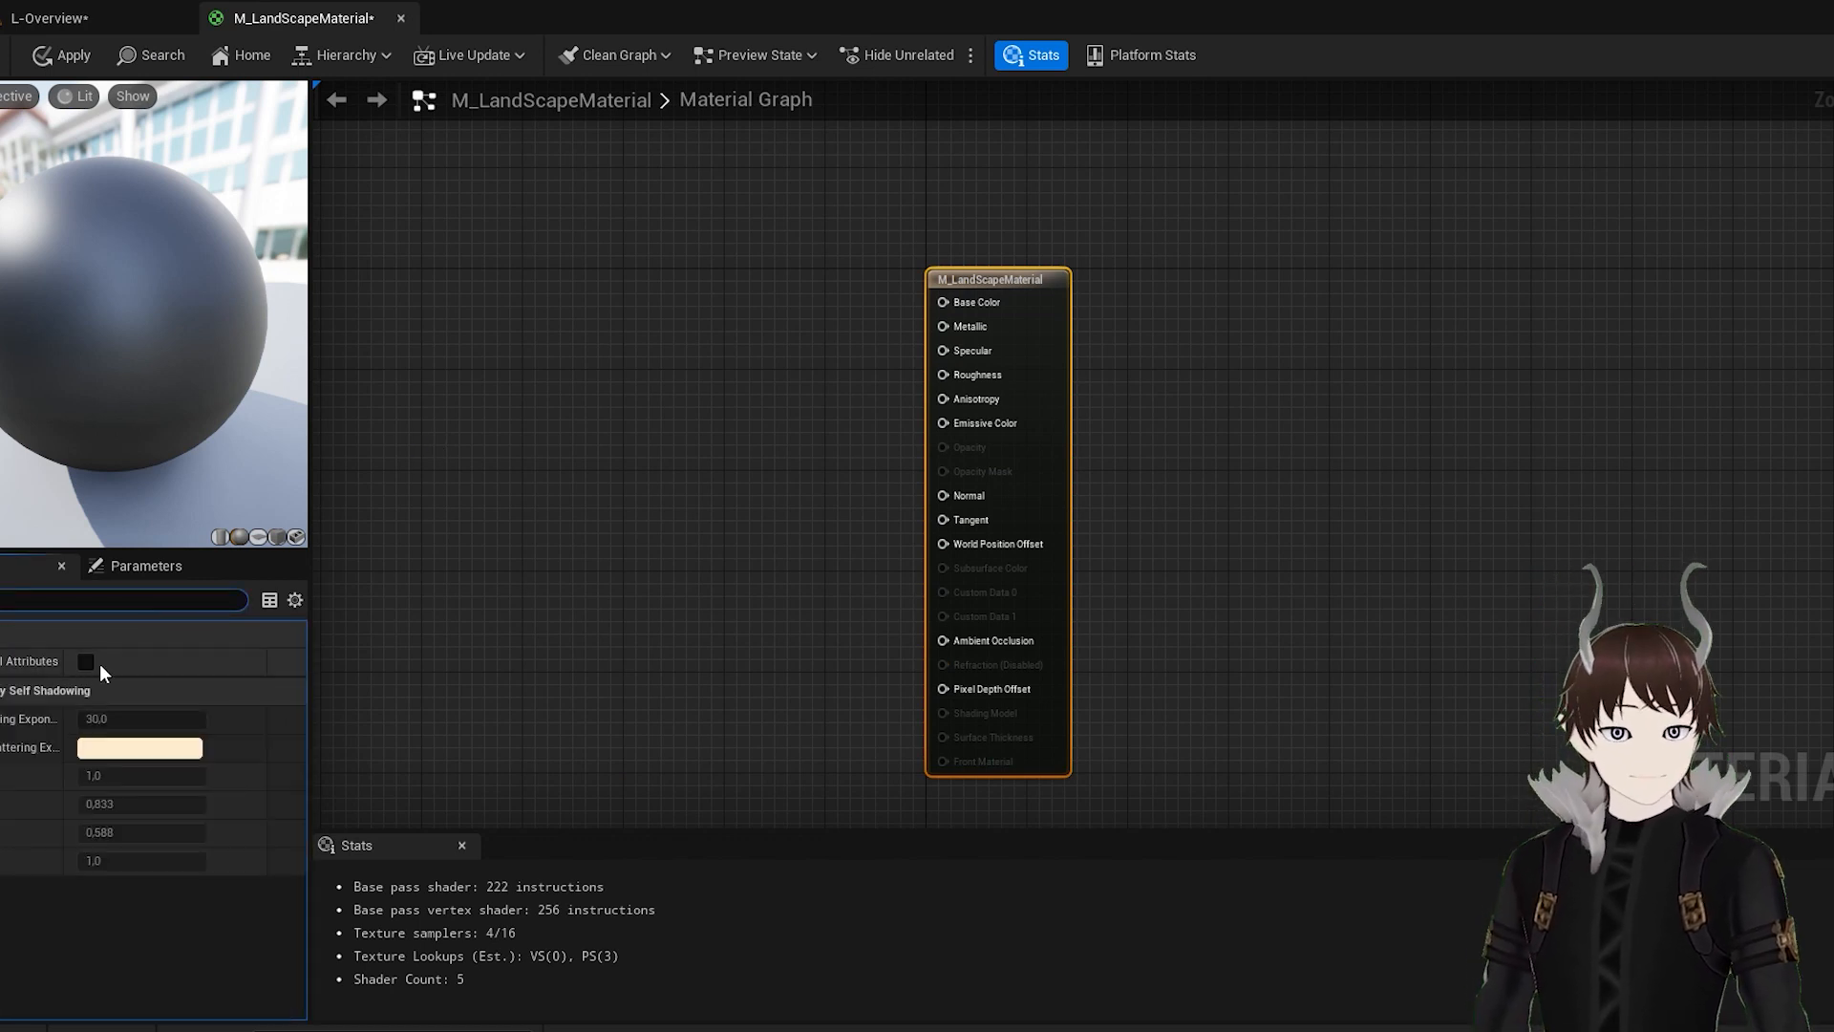
click(86, 661)
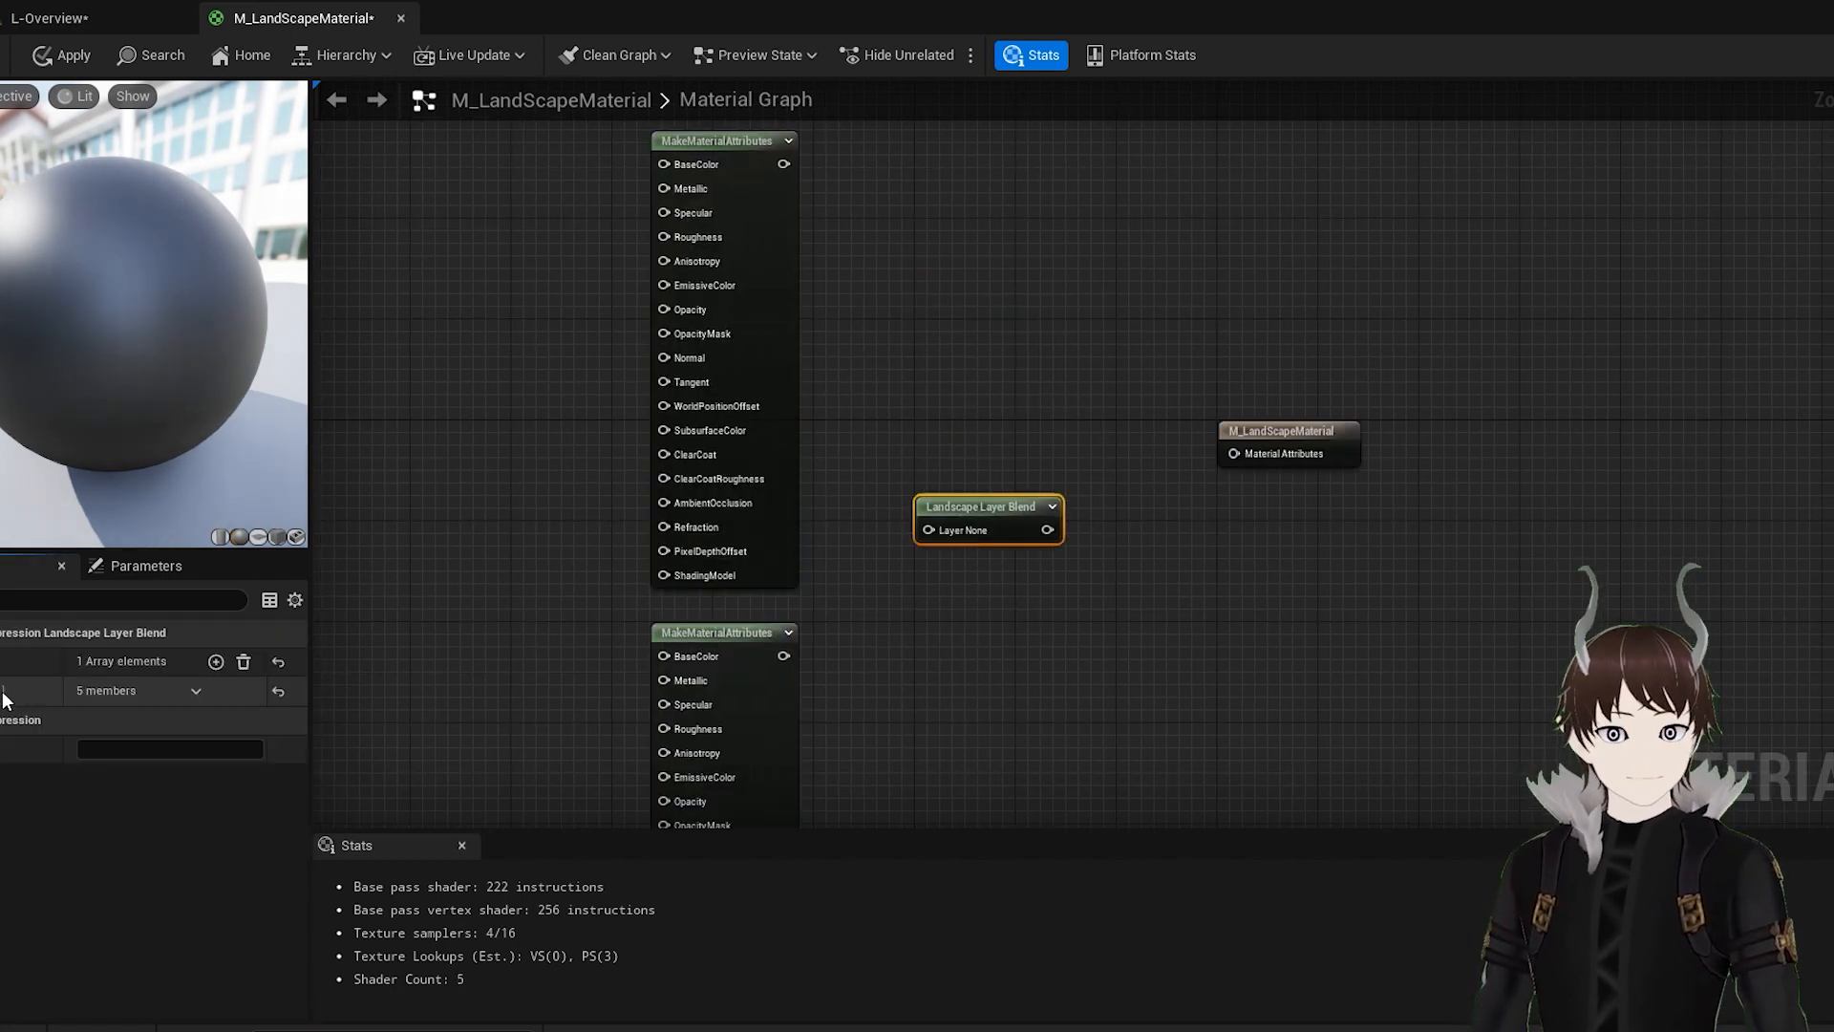
Name the first layer of the Landscape Layer Blend node Grass, add a second layer and open its name for editing.
click(3, 698)
click(142, 719)
text(Grass)
click(216, 661)
click(19, 862)
click(170, 893)
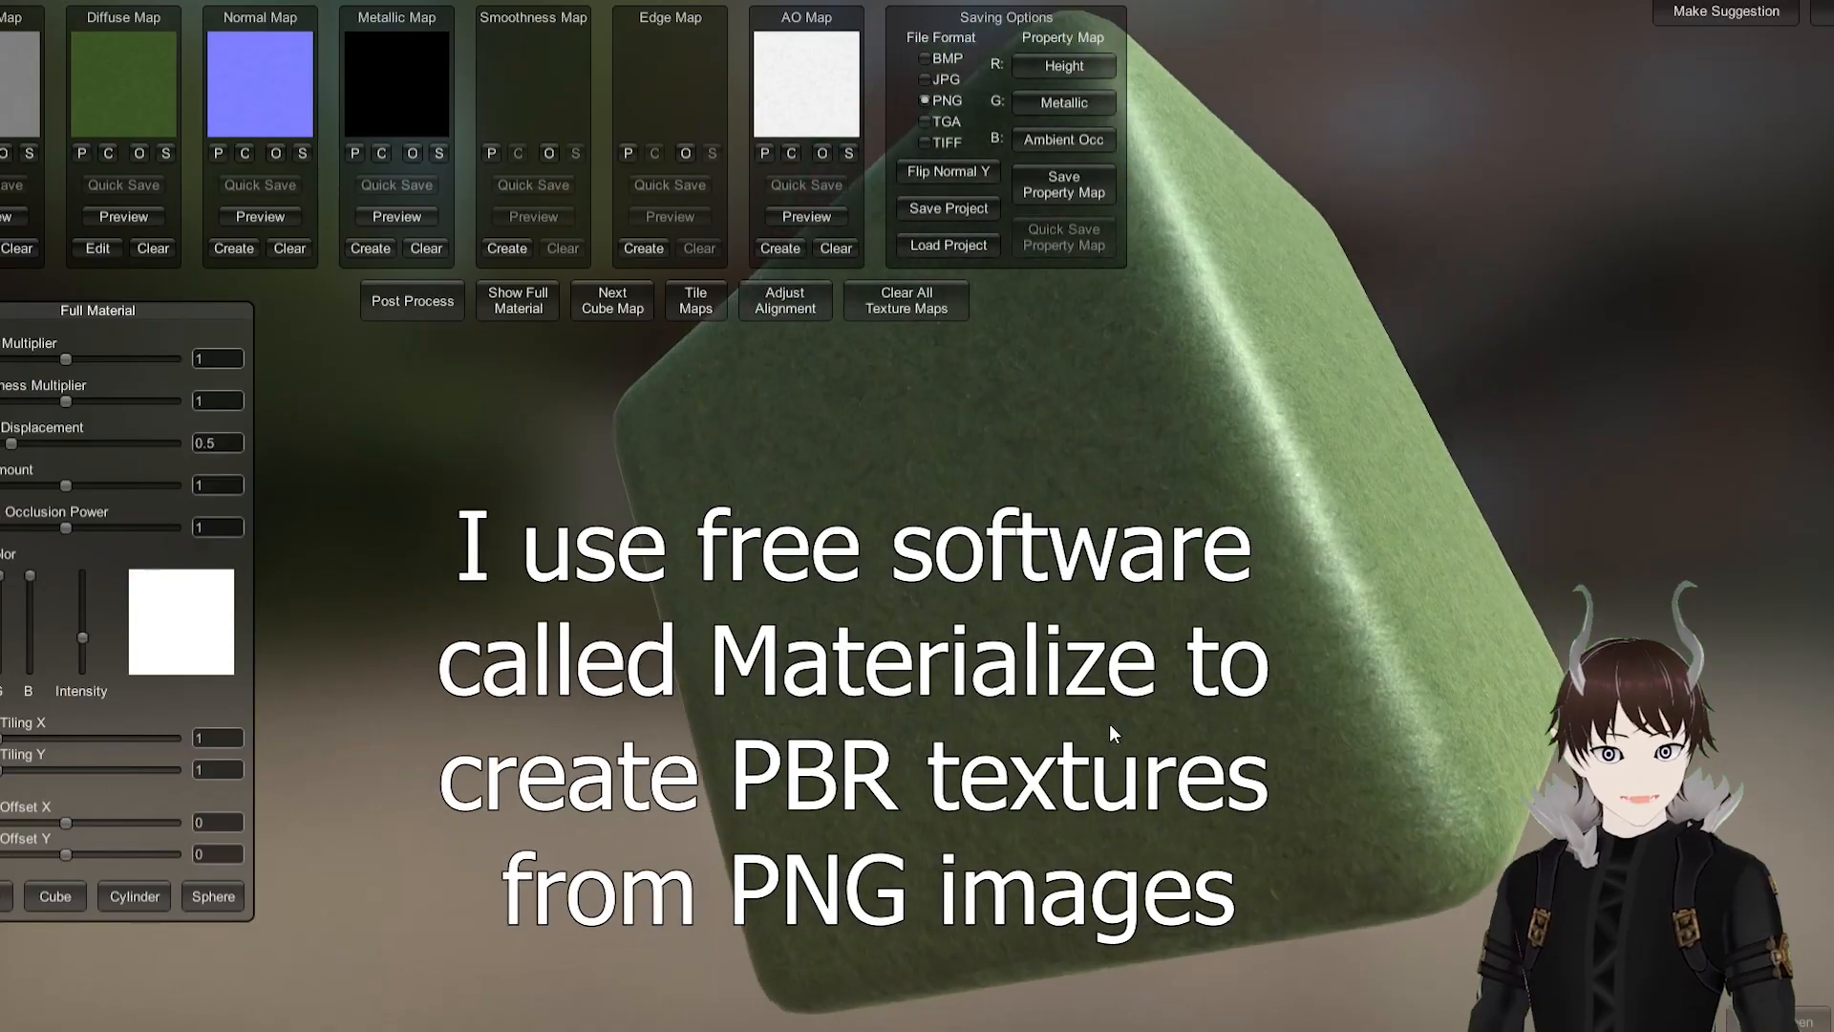
In Materialize, rotate the grass material preview and start creating its smoothness map.
right_drag(1110, 734, 360, 335)
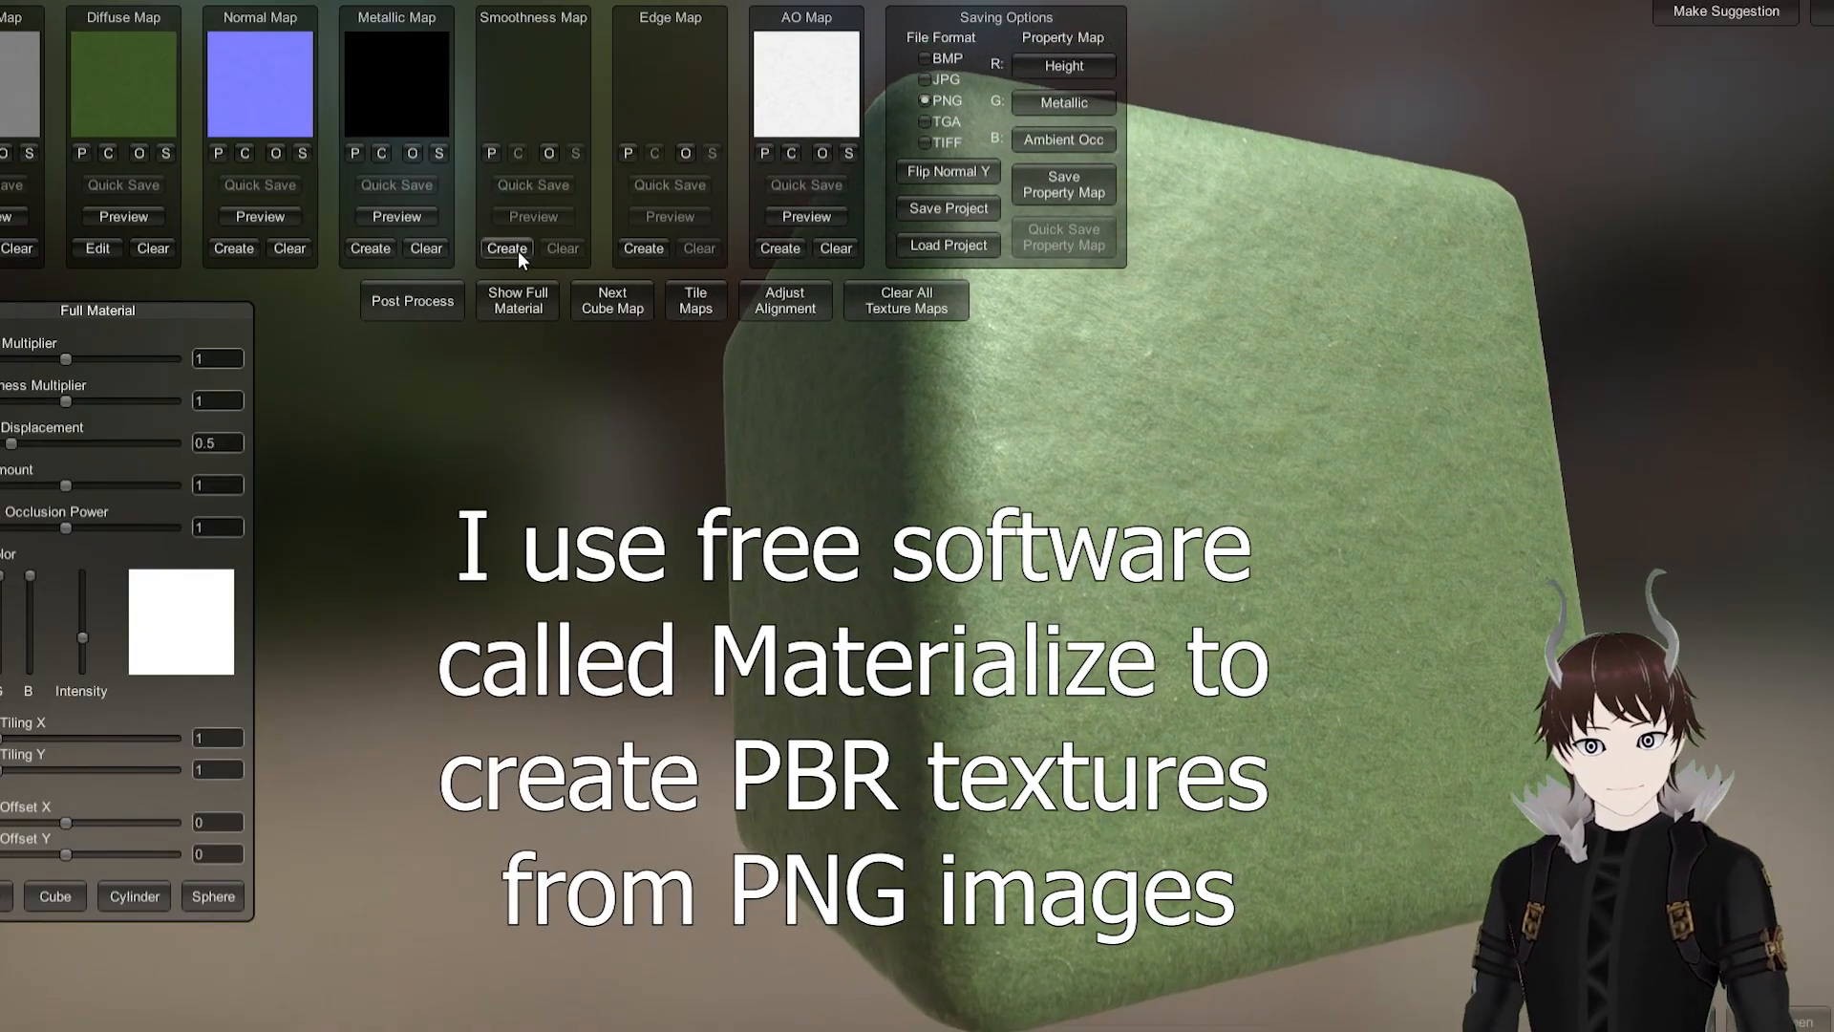
click(515, 250)
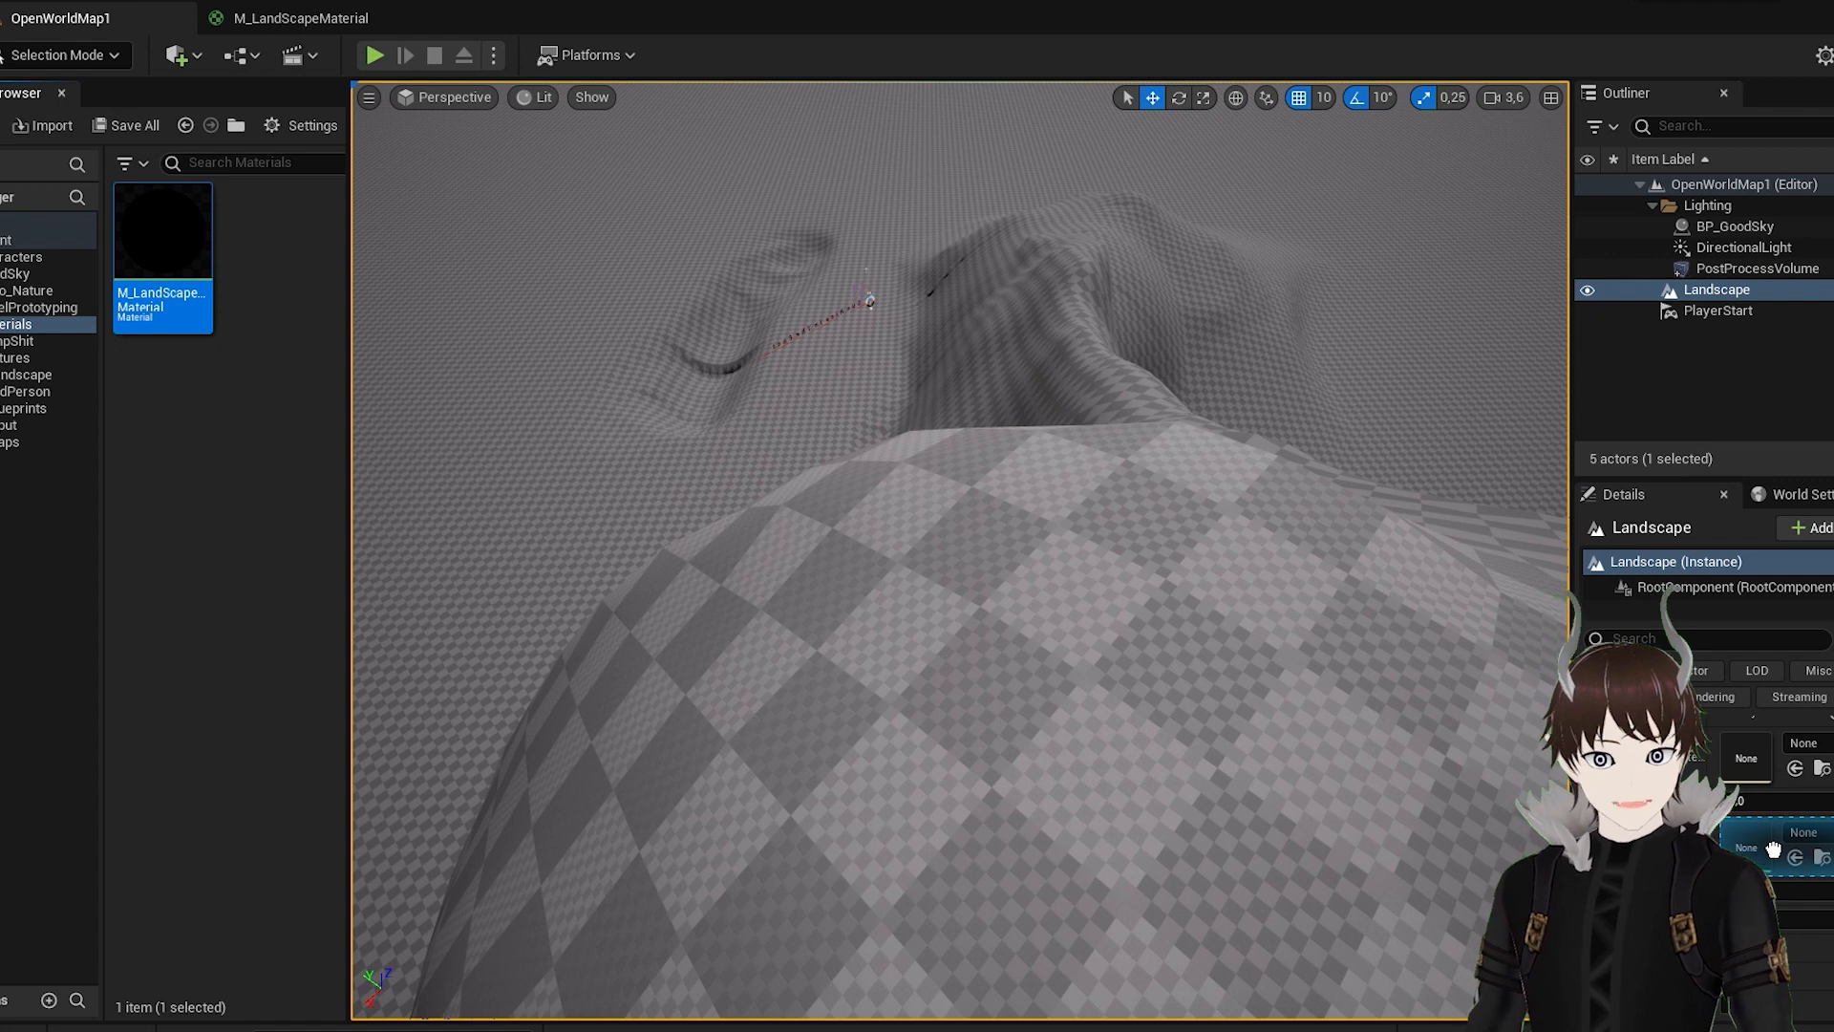
Assign M_LandScapeMaterial to the landscape and create layer infos for its Ground, Rock1 and Path paint layers.
drag(1773, 849, 1764, 840)
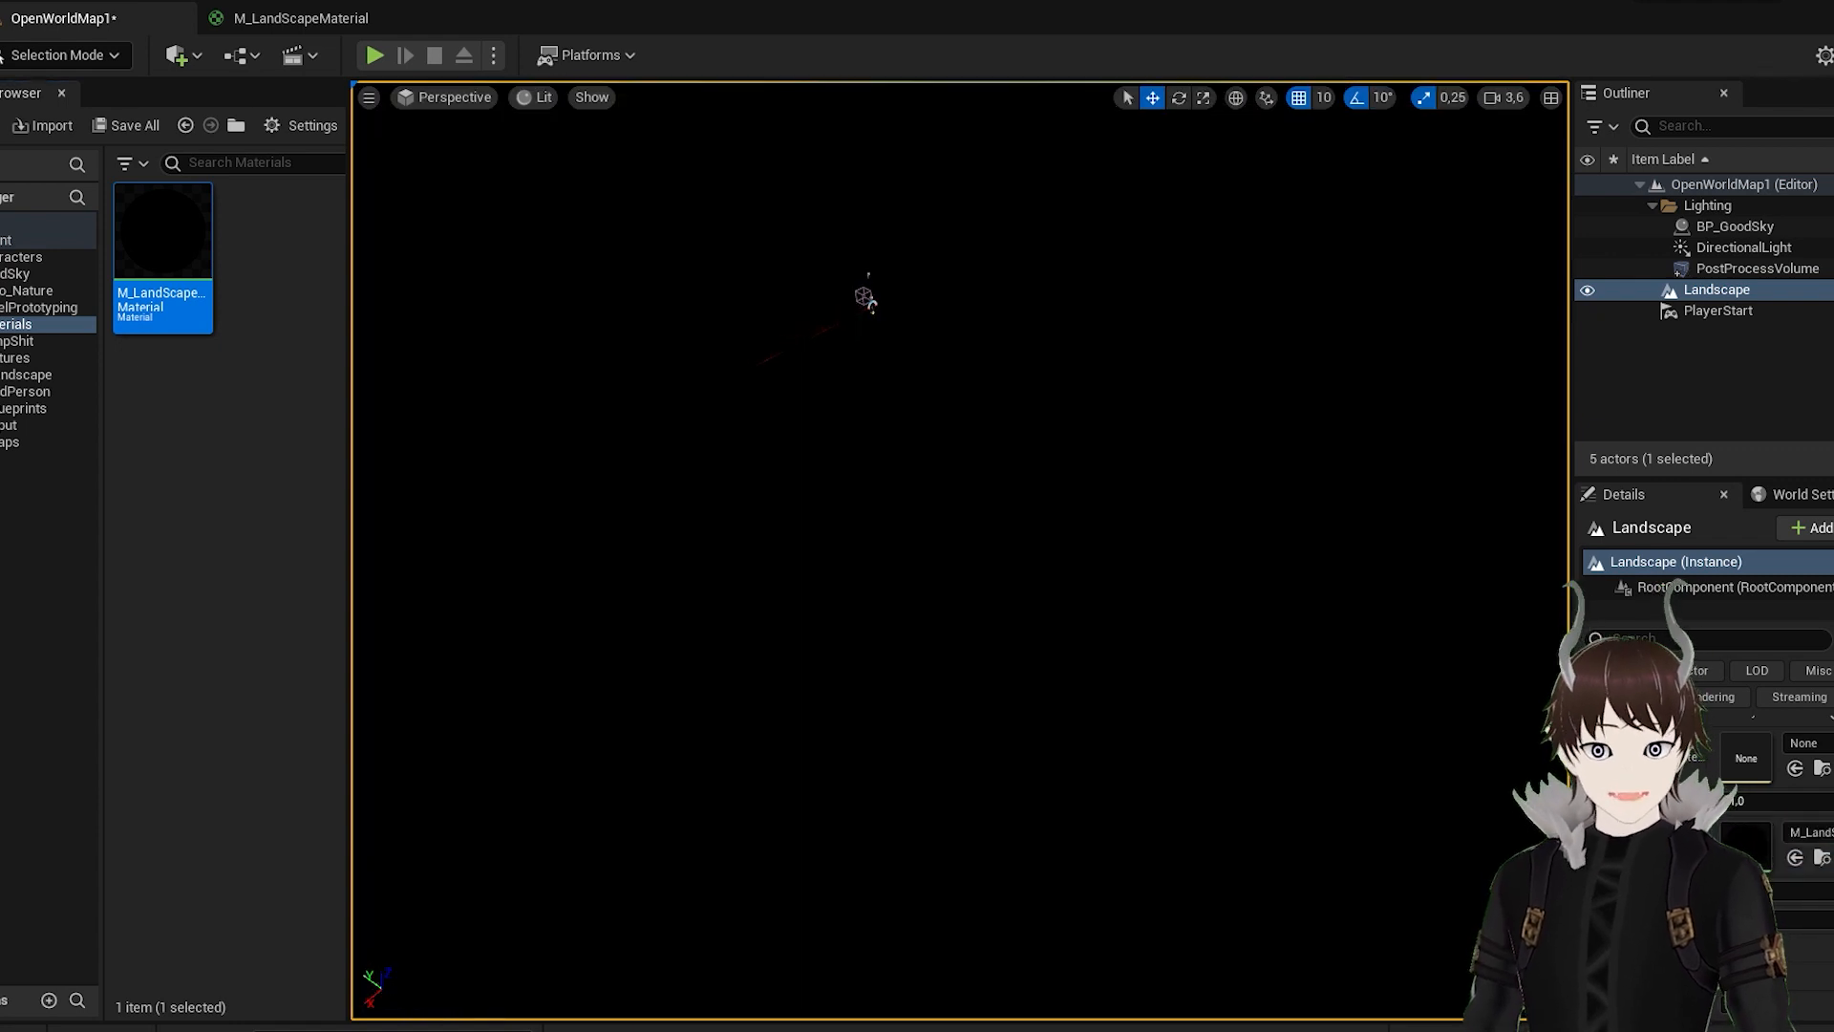
key(shift+2)
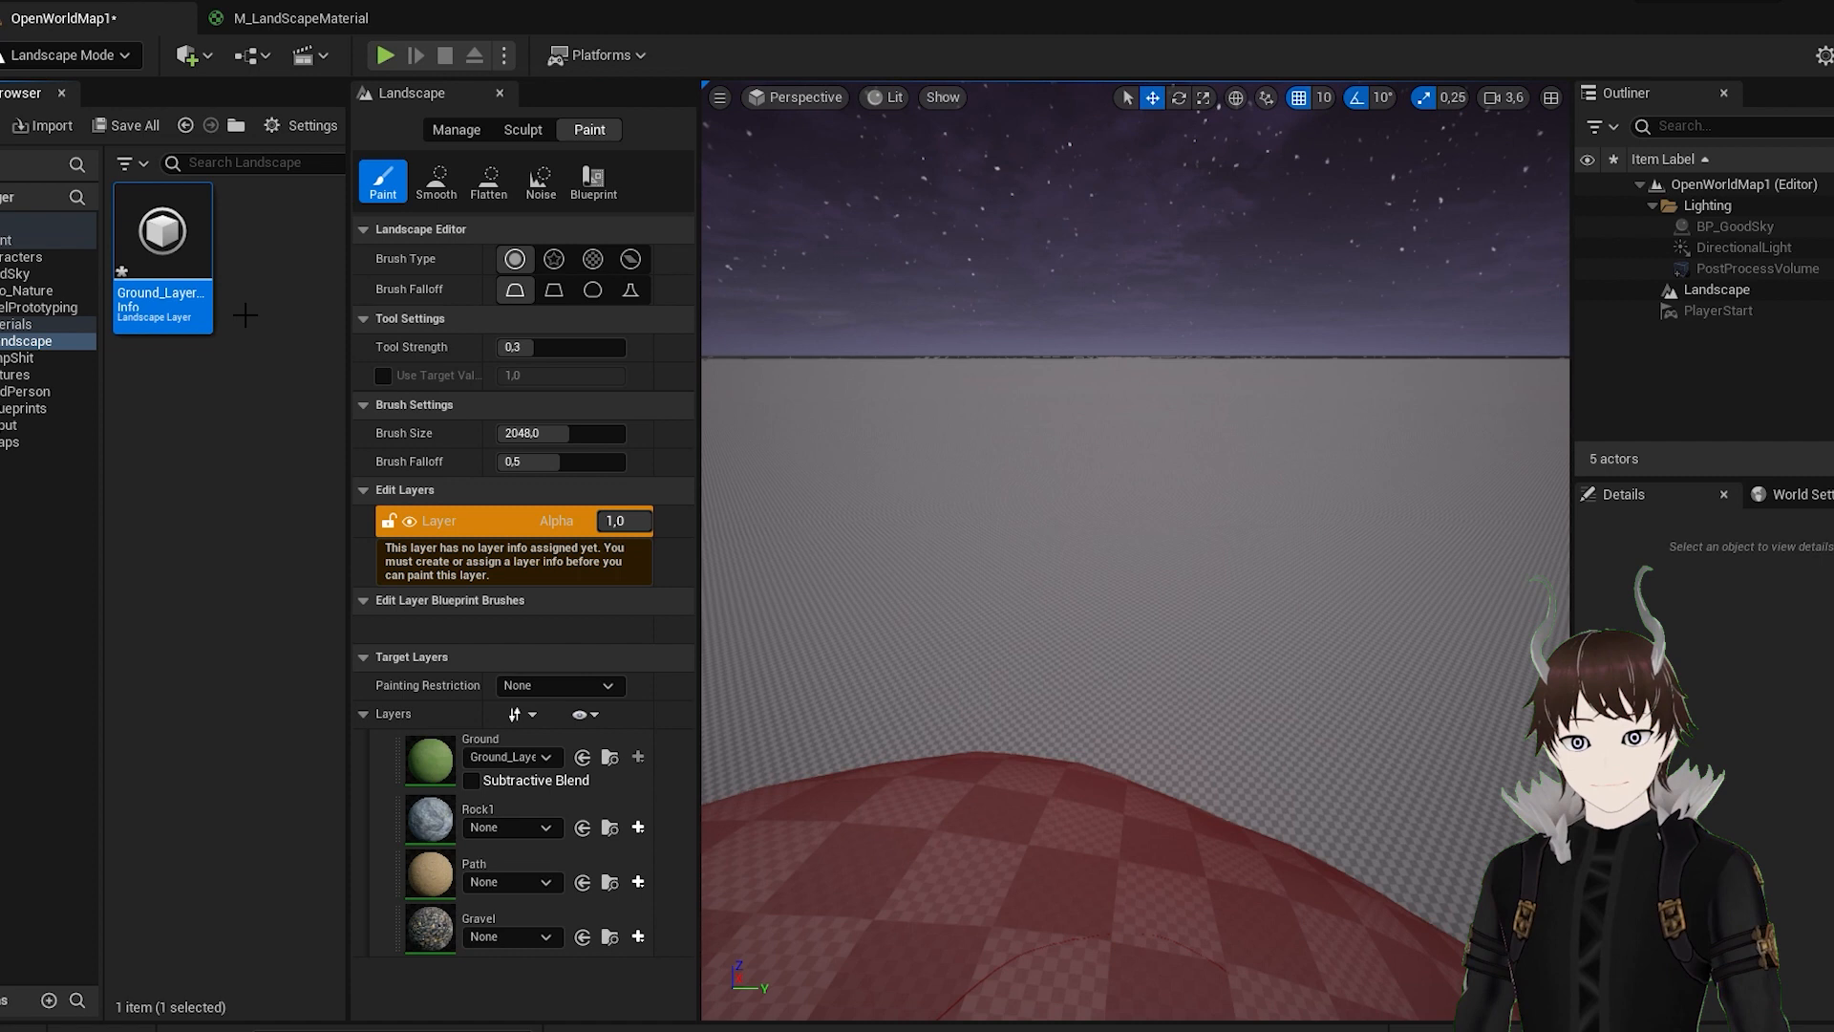
mouse_move(1249, 510)
right_down()
mouse_move(1105, 672)
mouse_move(1060, 669)
mouse_move(1062, 793)
right_up()
mouse_move(1269, 259)
right_down()
mouse_move(1232, 316)
mouse_move(1385, 239)
right_up()
click(515, 817)
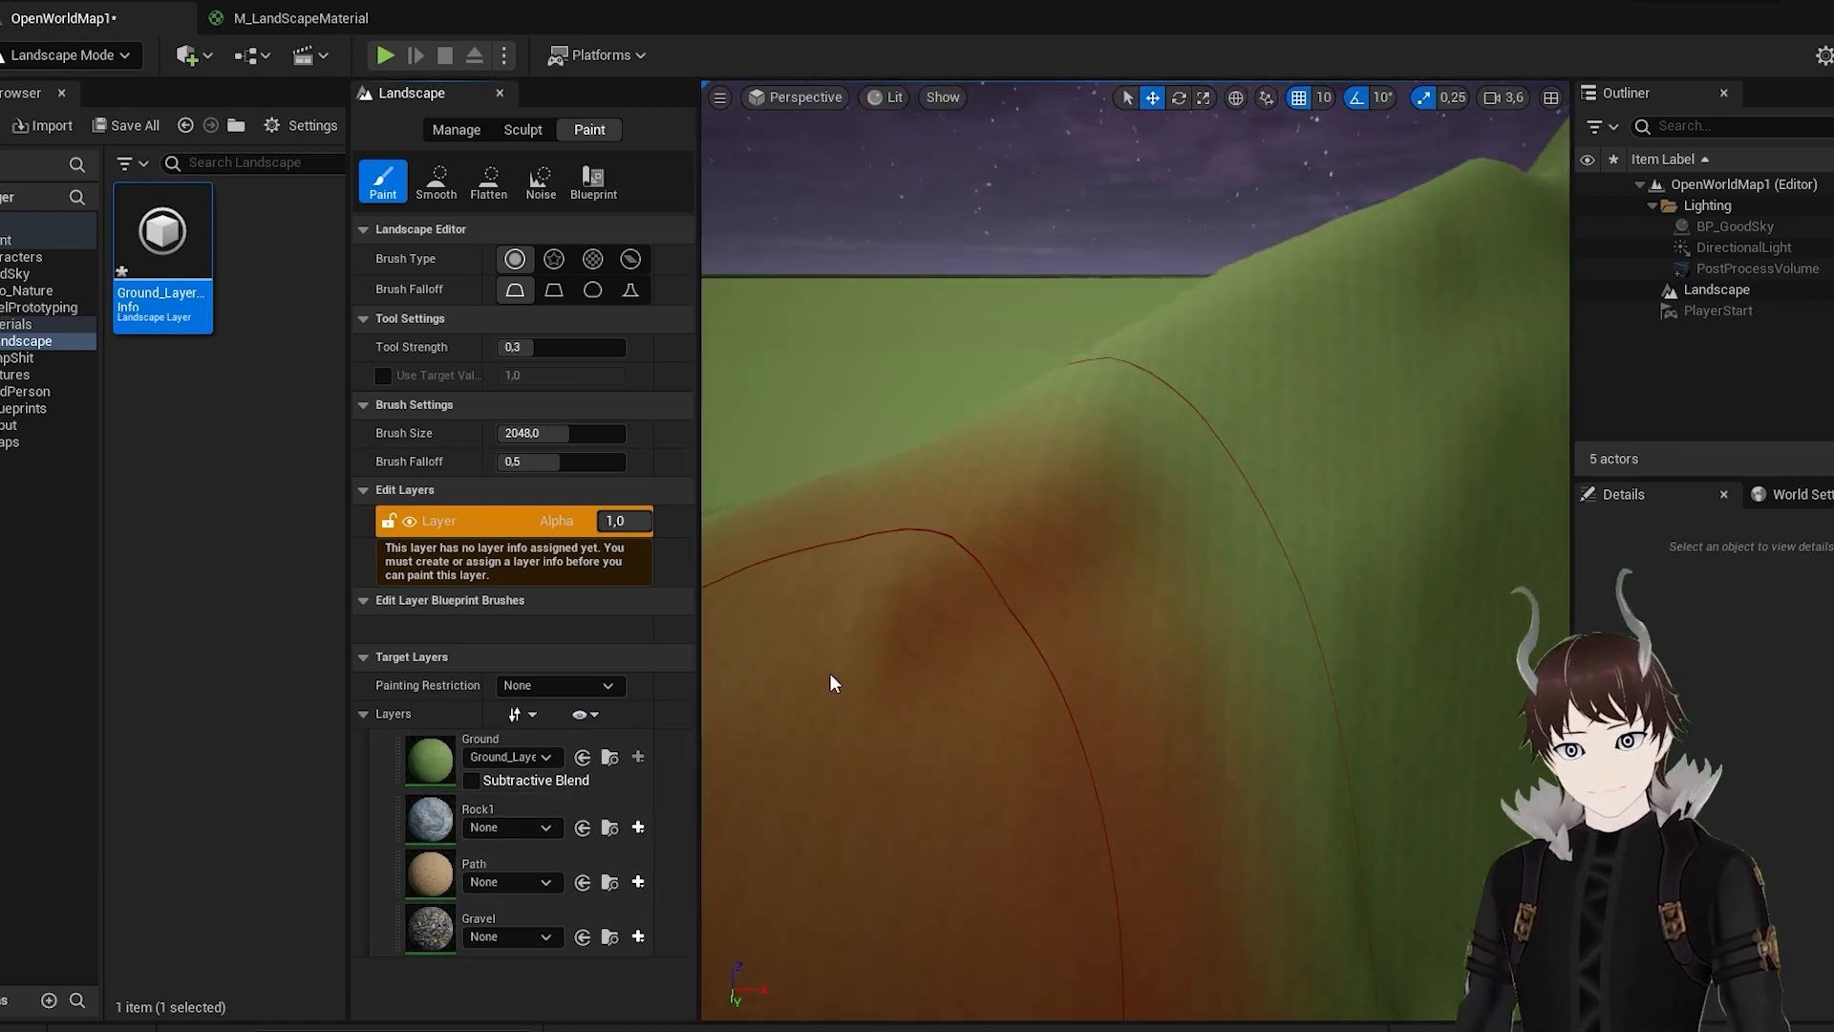
click(1016, 769)
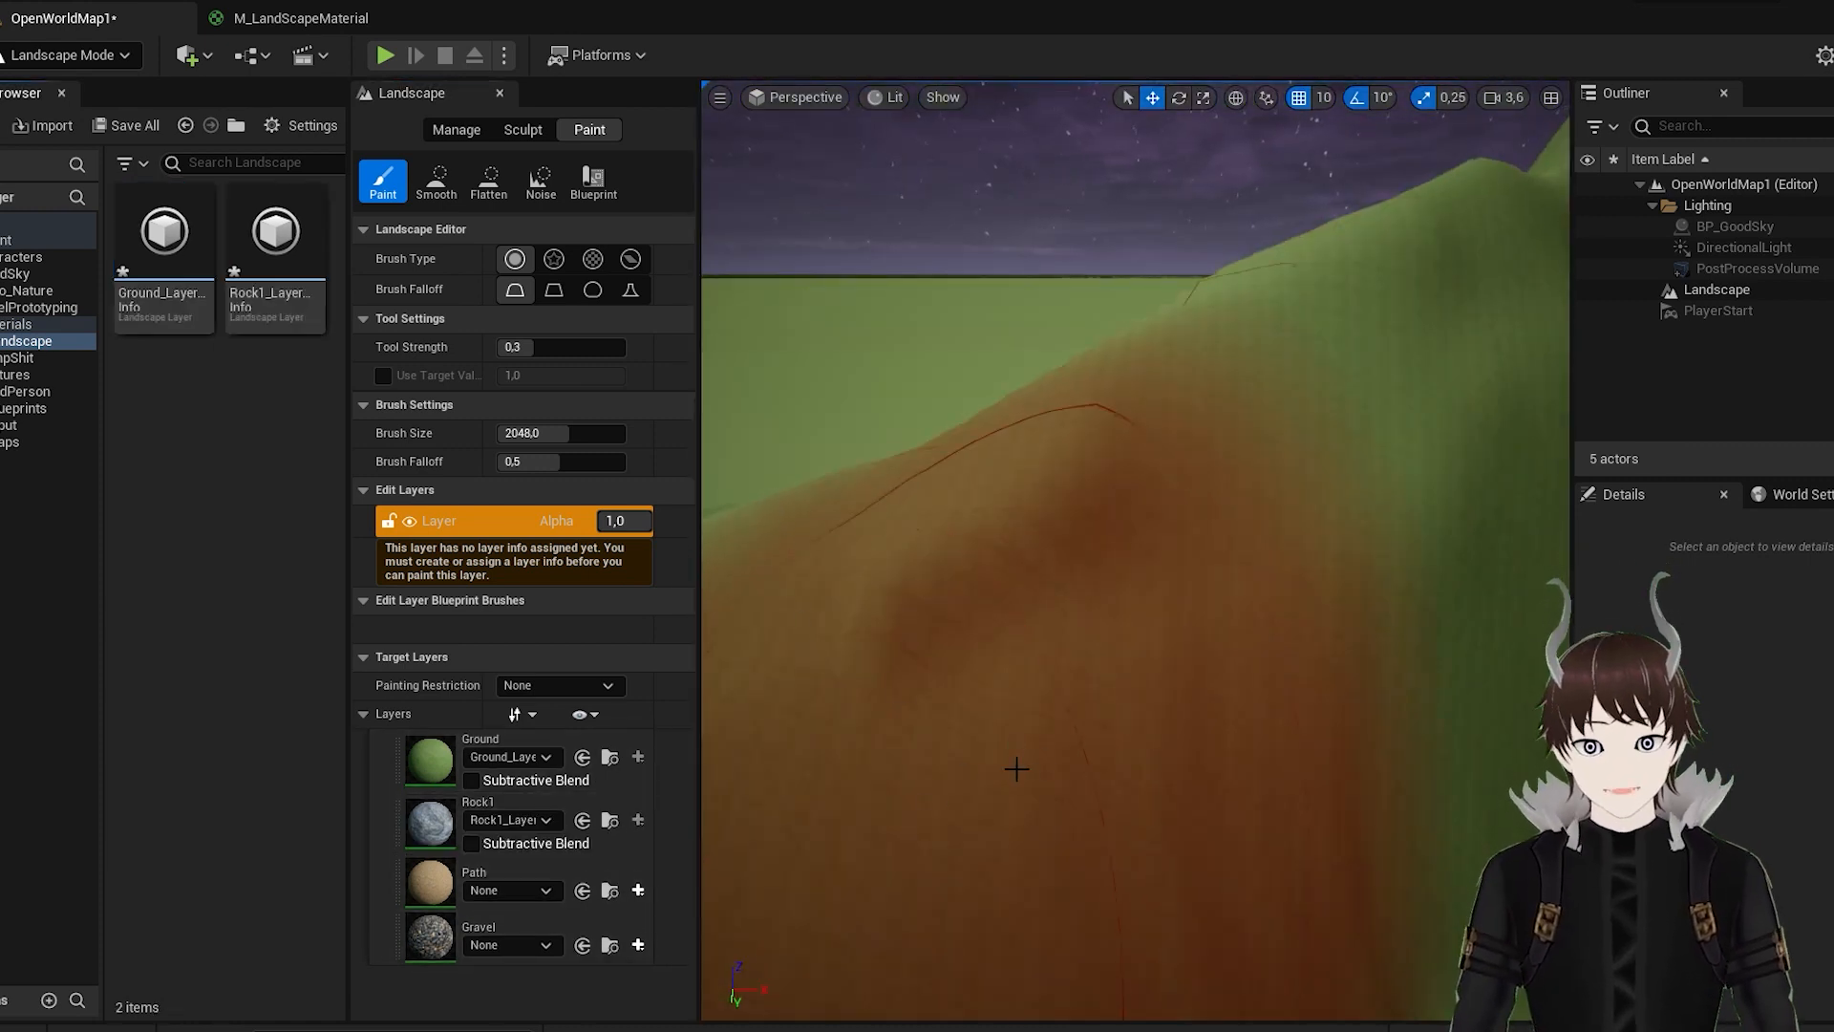
click(637, 890)
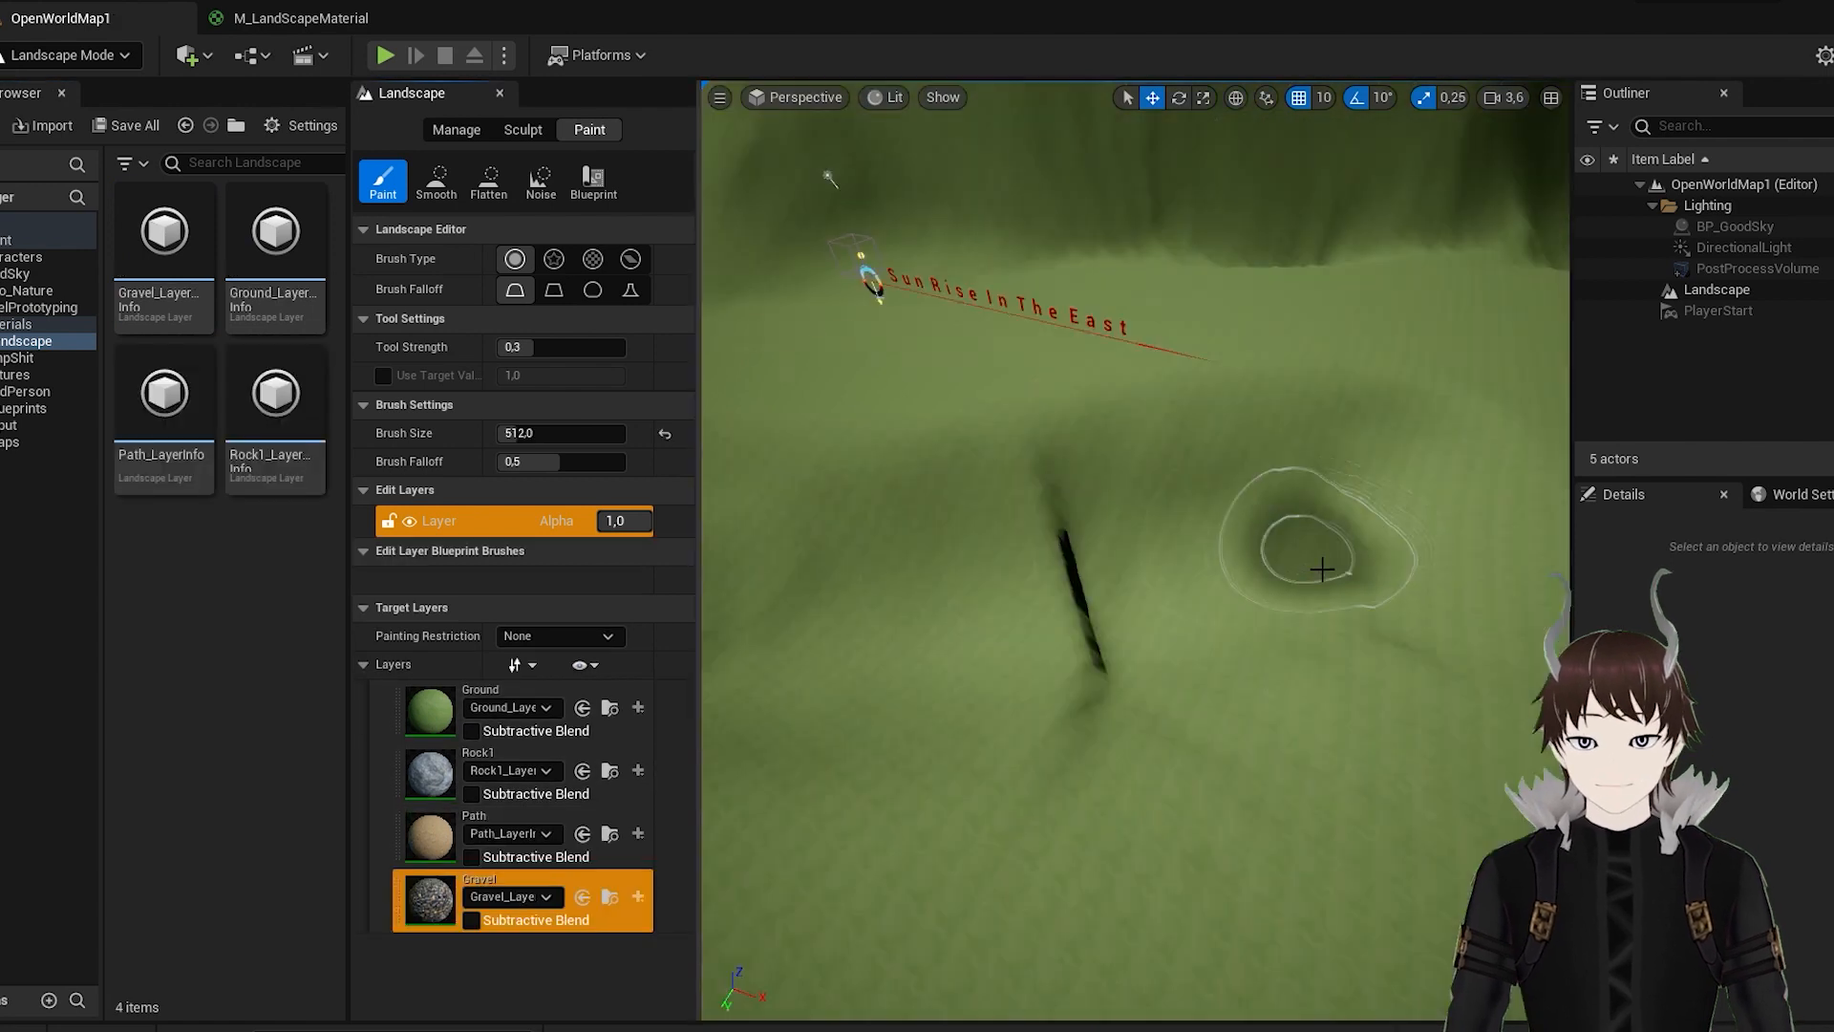
Paint the Gravel layer across the low ground of the terrain with a brush size of 512.
mouse_move(1324, 606)
mouse_down()
mouse_move(950, 634)
mouse_move(1236, 614)
mouse_move(1322, 565)
mouse_move(1127, 533)
mouse_move(1427, 532)
mouse_move(1040, 690)
mouse_move(872, 586)
mouse_move(1075, 547)
mouse_up()
mouse_move(1075, 547)
right_down()
mouse_move(907, 548)
mouse_move(1055, 610)
right_up()
mouse_move(1055, 610)
mouse_down()
mouse_move(1030, 614)
mouse_move(1109, 532)
mouse_move(942, 597)
mouse_move(983, 553)
mouse_move(1073, 656)
mouse_move(1248, 532)
mouse_move(1621, 568)
mouse_up()
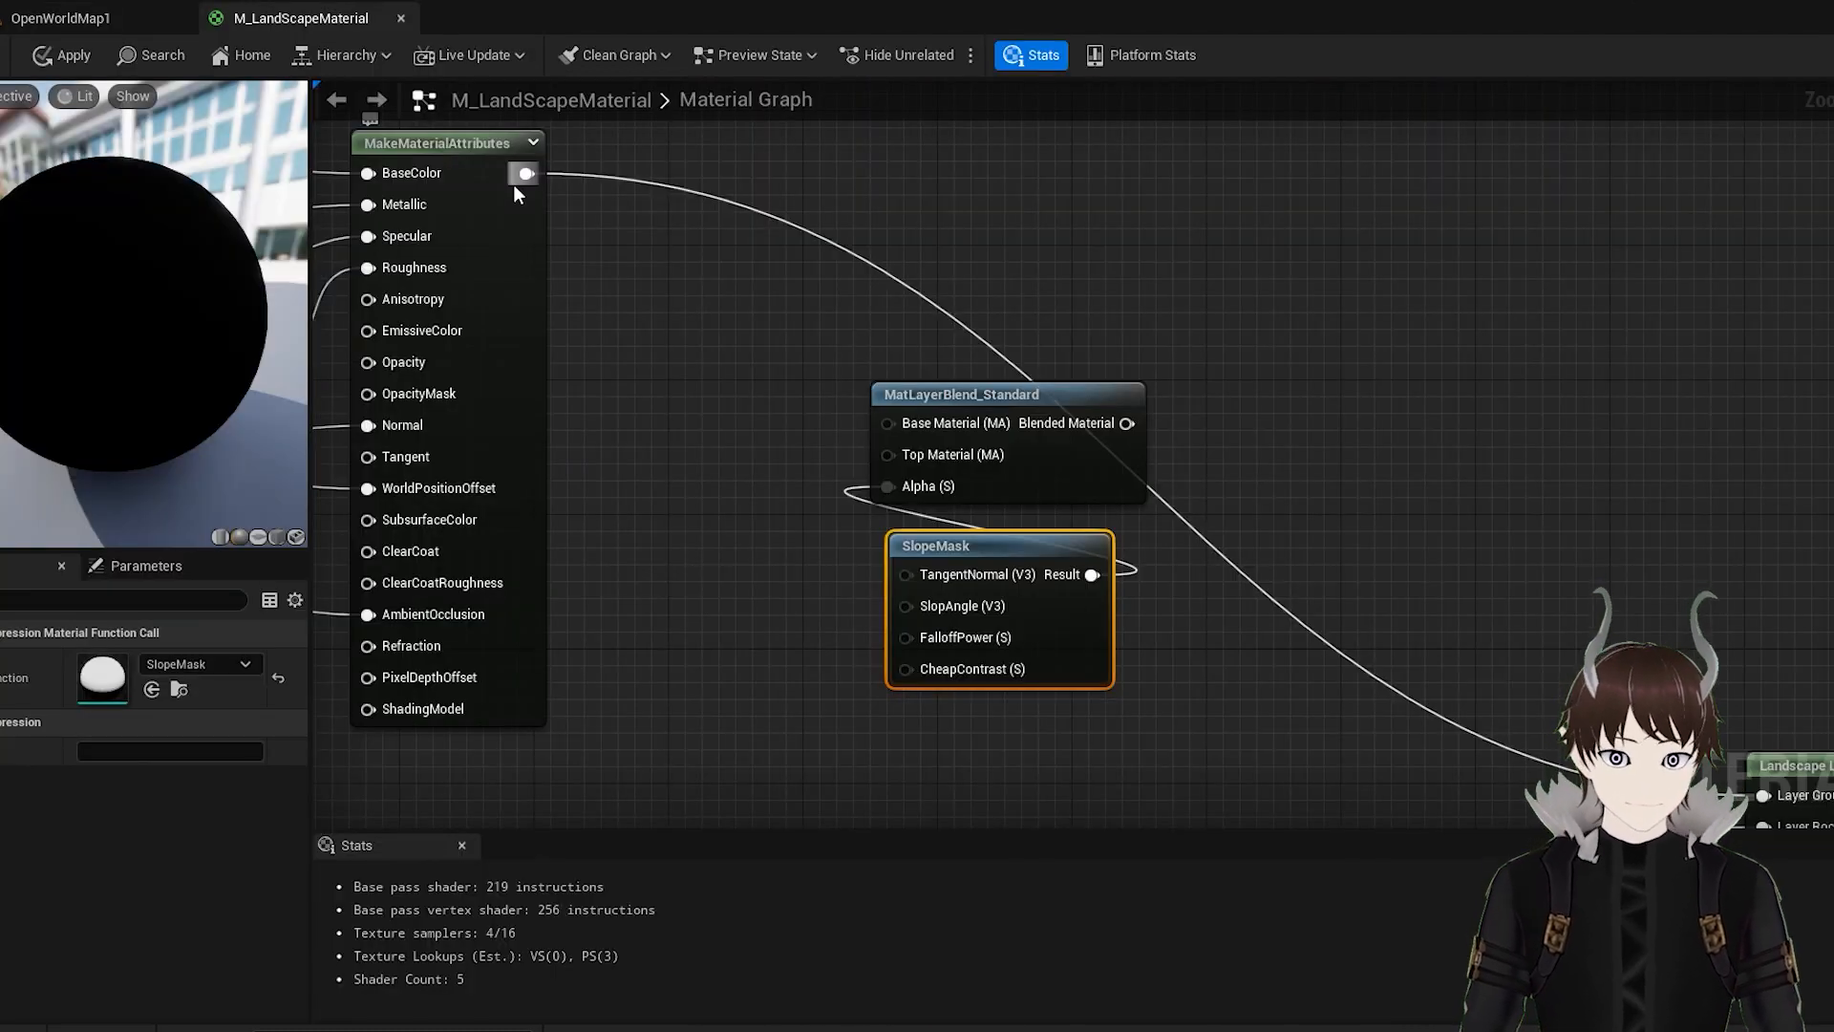
Connect the upper MakeMaterialAttributes output to the Base Material input of the MatLayerBlend_Standard node.
click(1036, 724)
drag(1098, 761, 870, 365)
click(1137, 365)
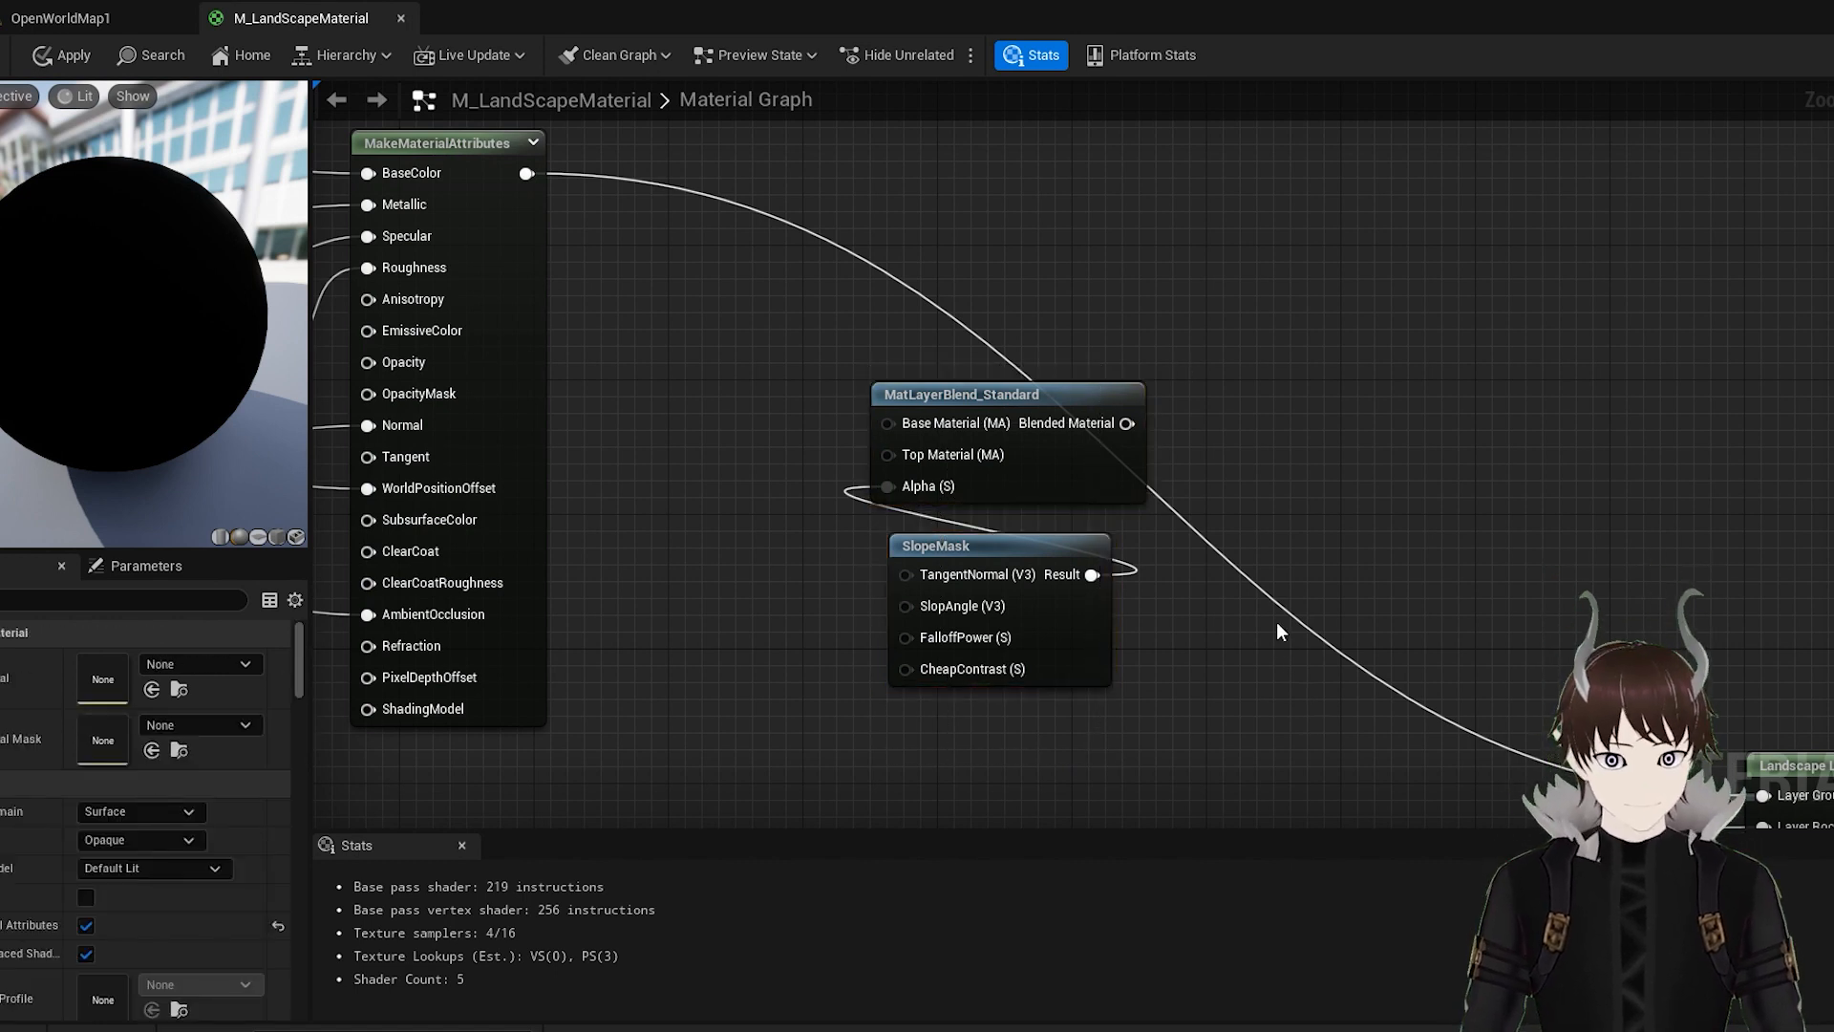
right_drag(1280, 631, 1144, 463)
right_drag(766, 251, 782, 366)
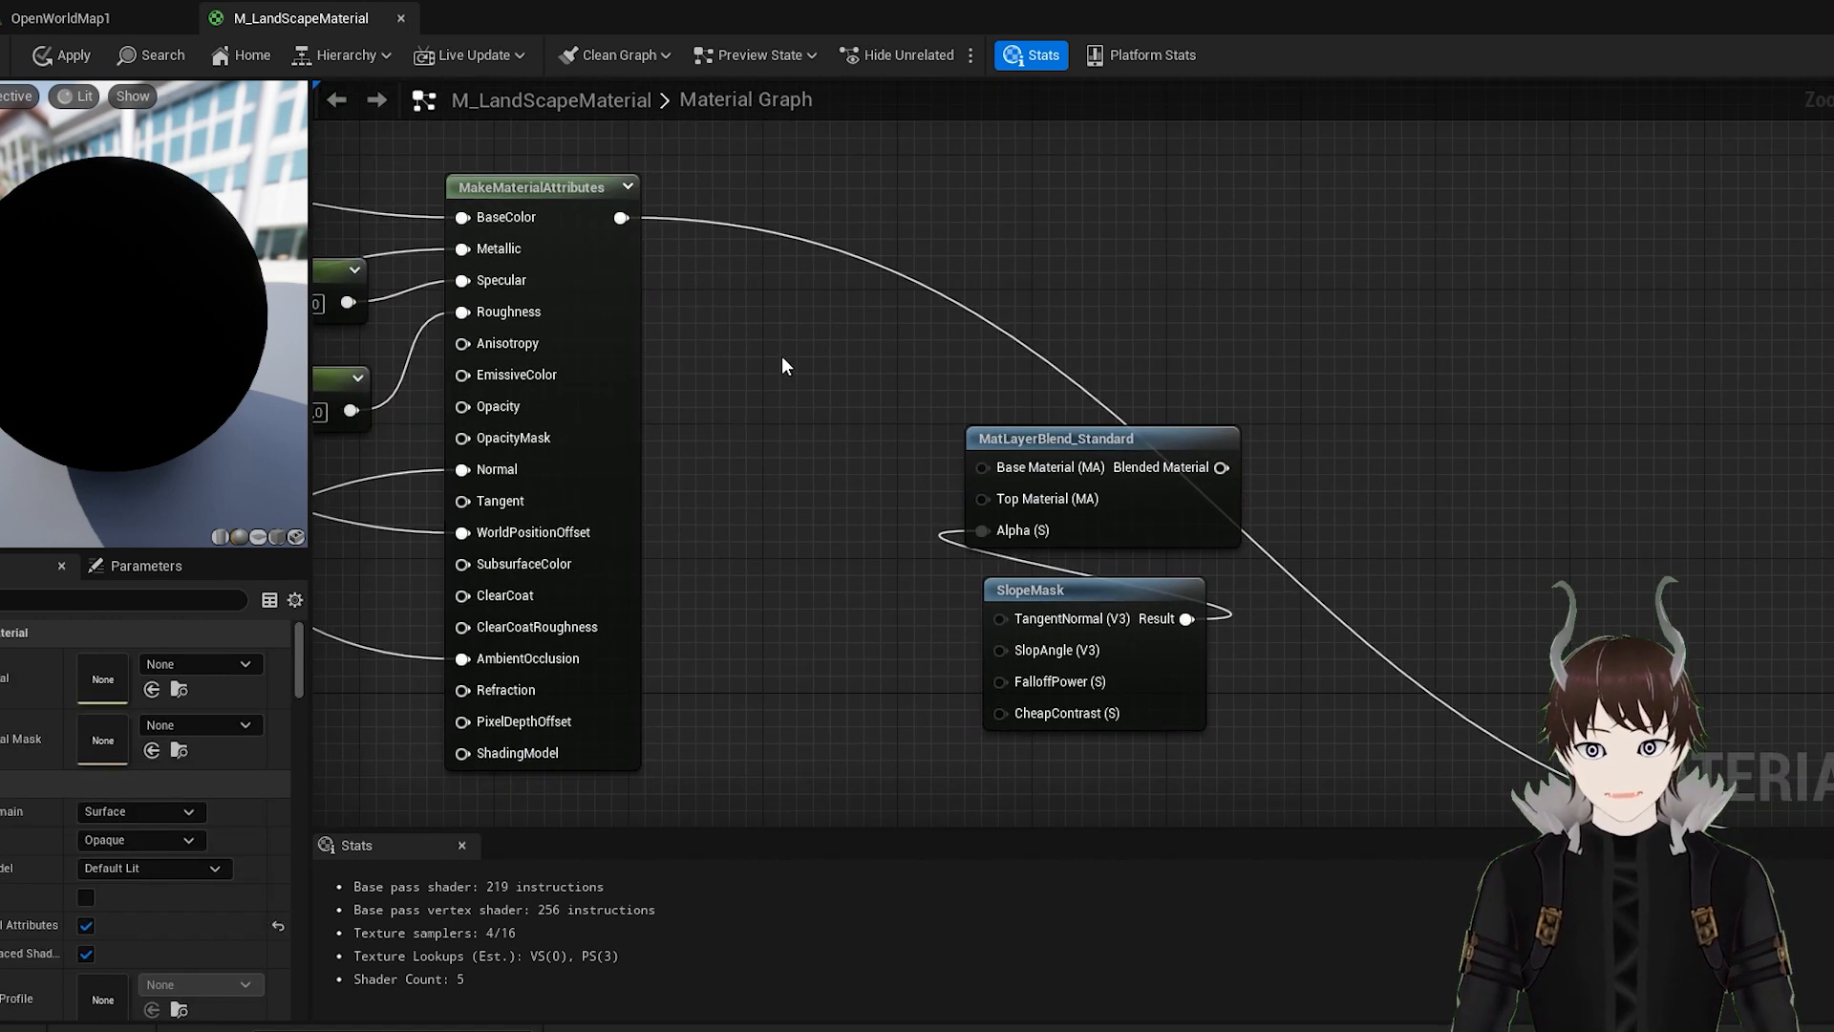
drag(621, 218, 984, 468)
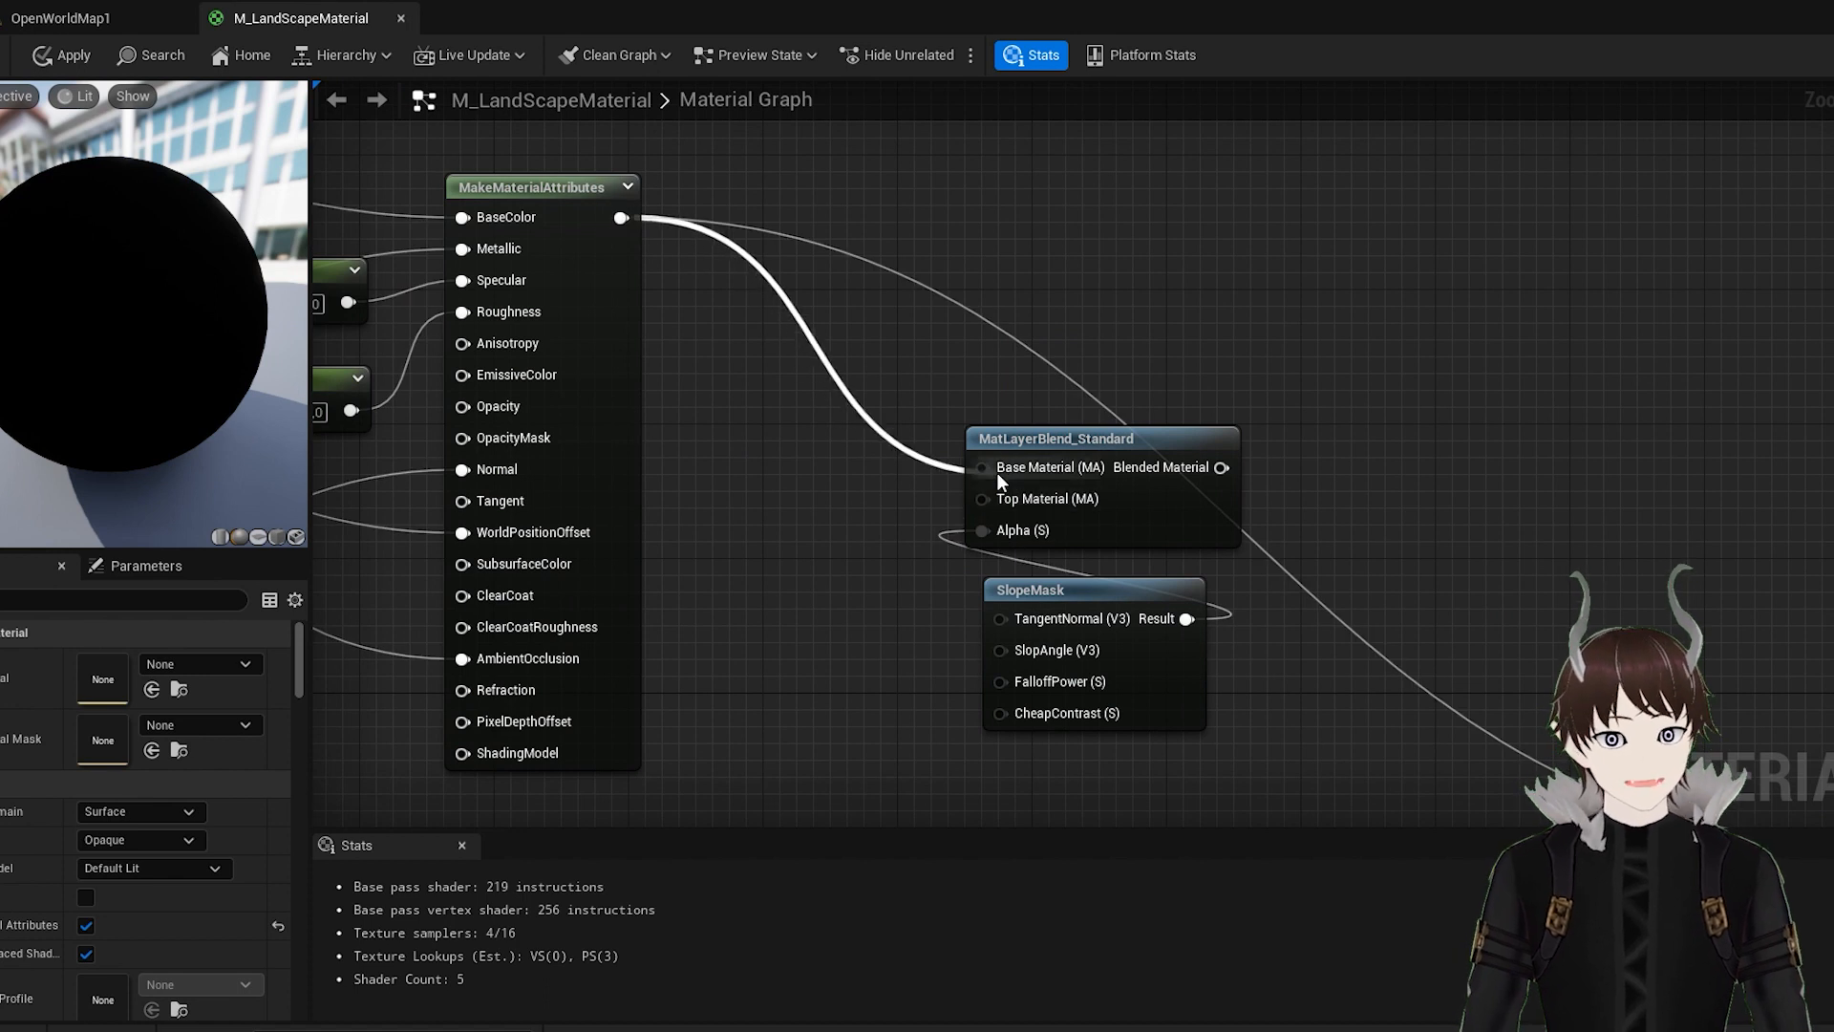
Connect the rock layer's MakeMaterialAttributes output to the Top Material input of the MatLayerBlend_Standard node.
scroll(921, 562, down, 1)
scroll(922, 563, down, 3)
scroll(887, 597, up, 3)
right_drag(887, 597, 992, 280)
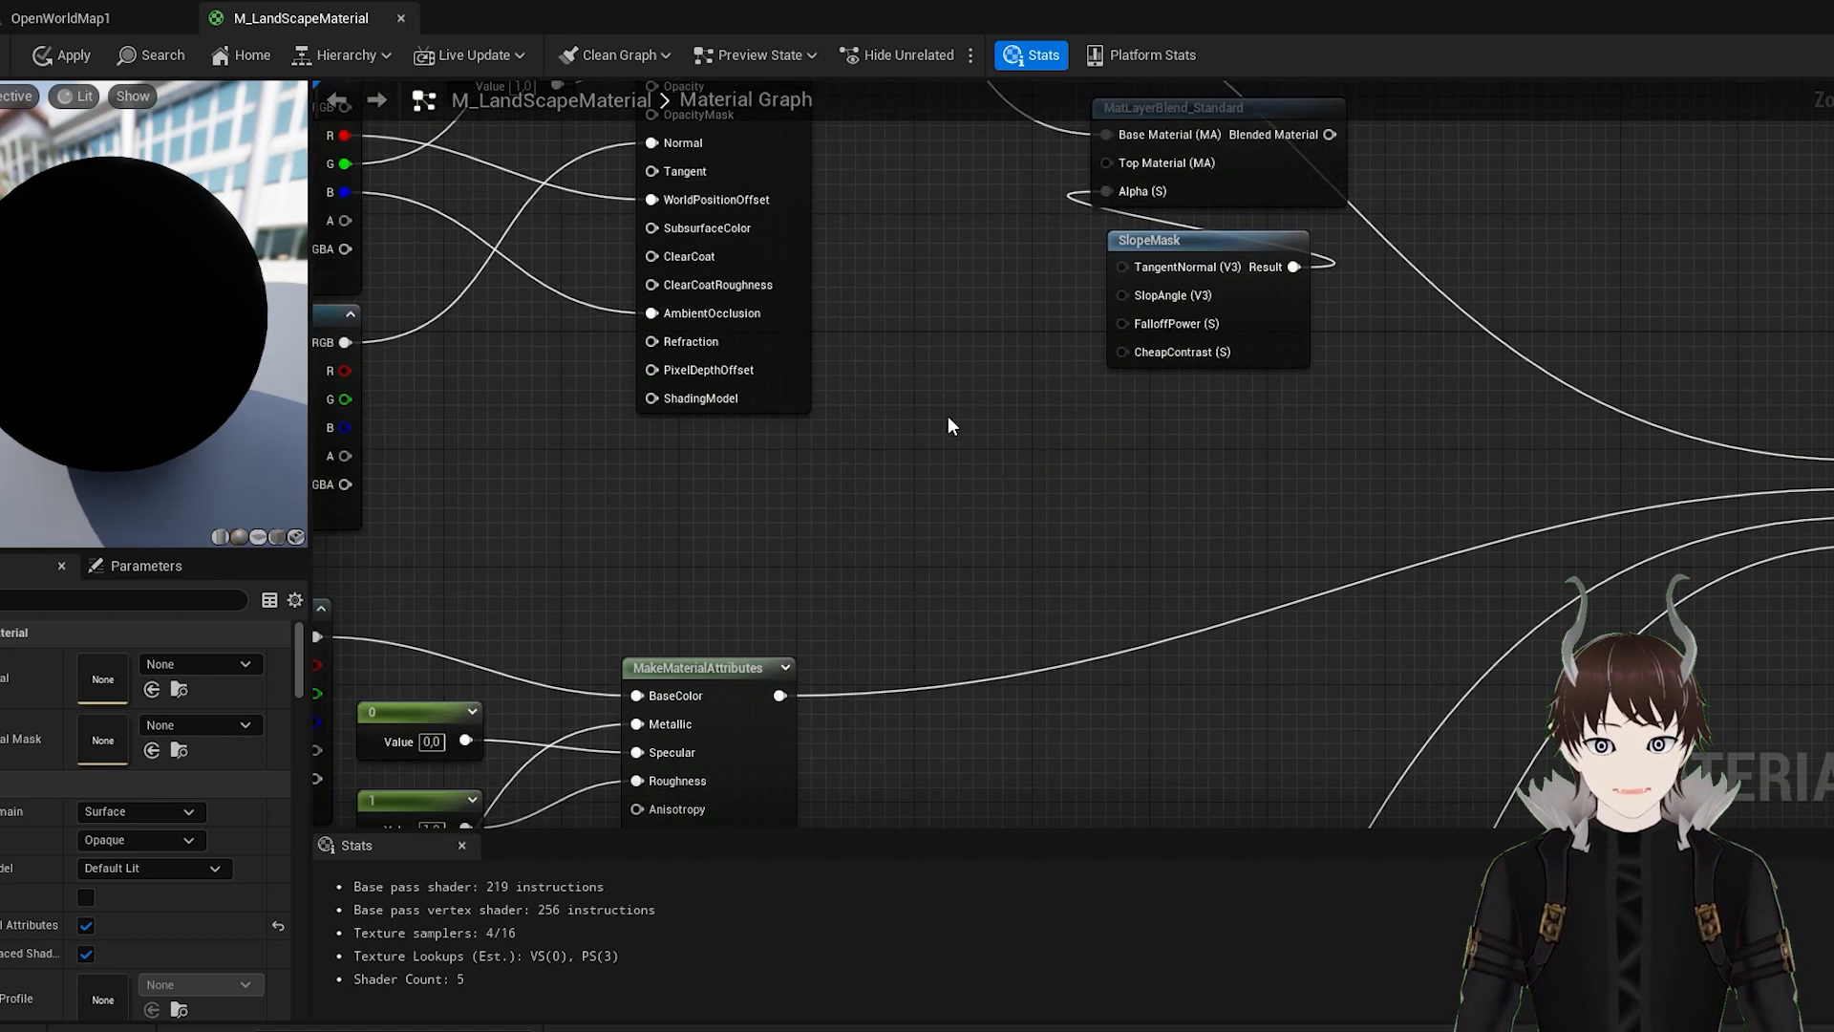
scroll(921, 489, down, 3)
drag(839, 605, 1028, 302)
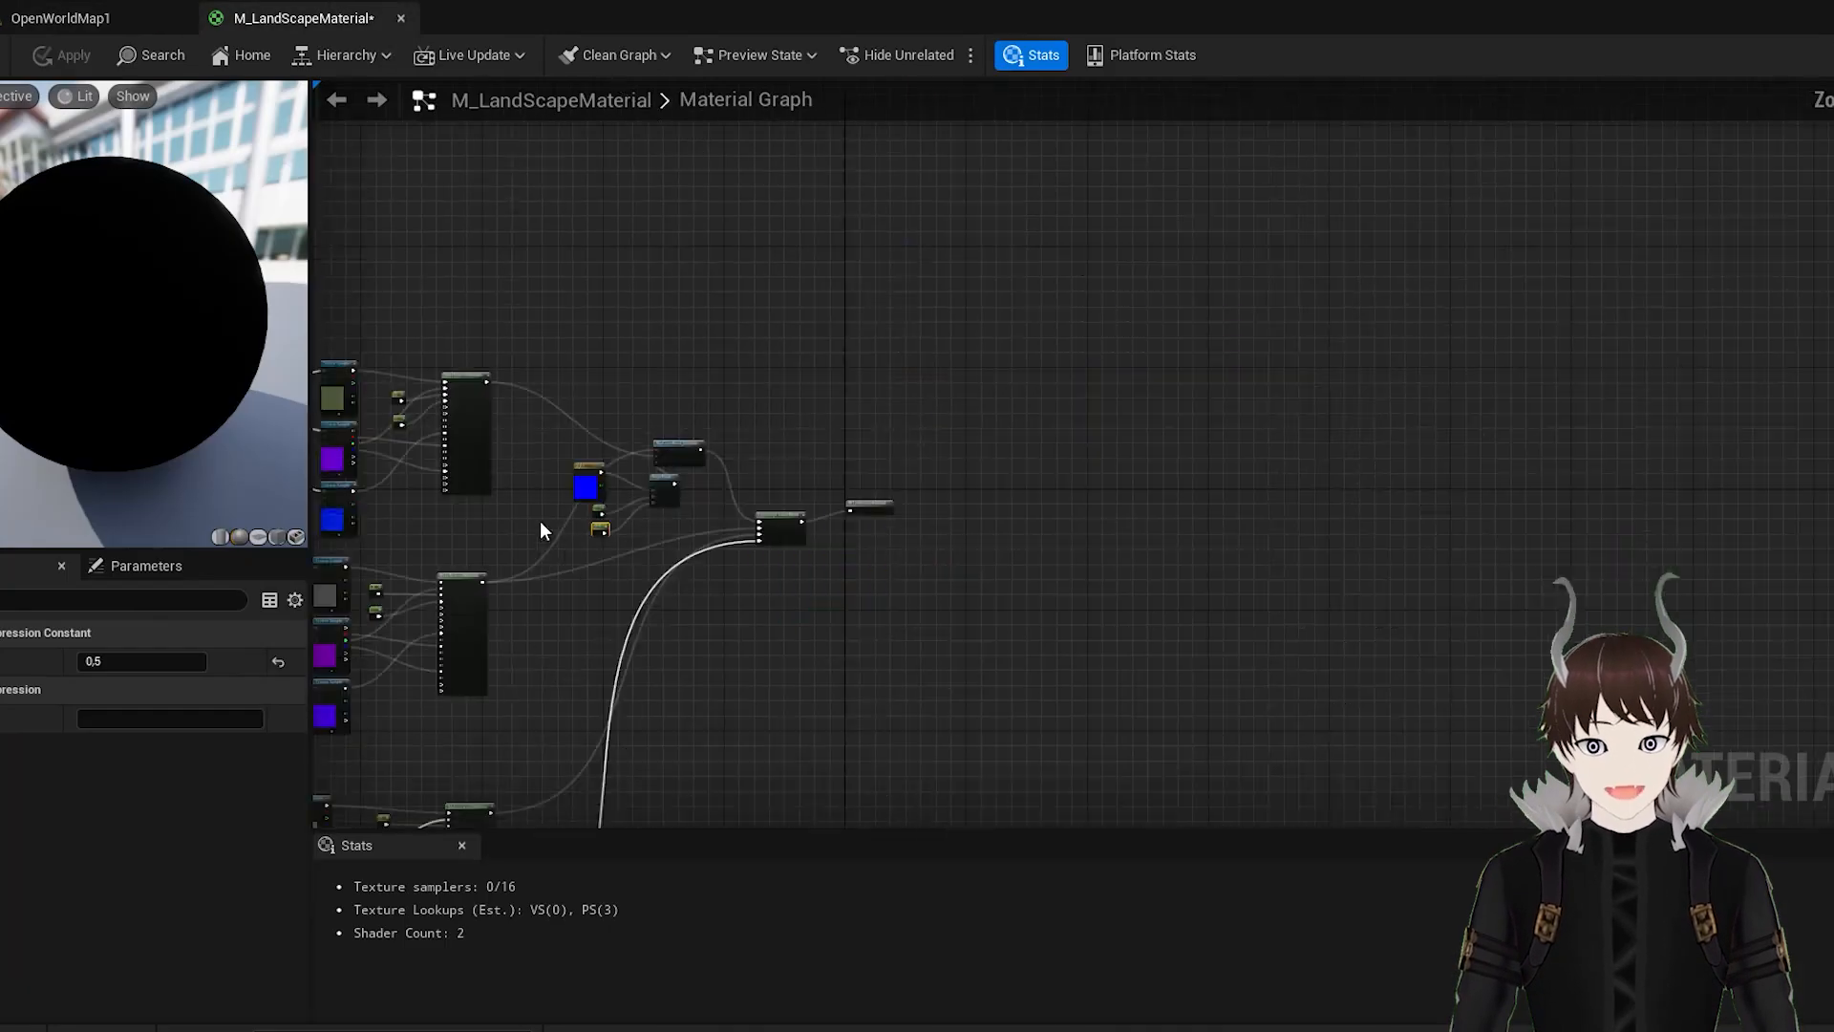
Set the Rock1Tiling parameter's default value to 0,2 and apply the landscape material.
right_drag(541, 521, 1190, 170)
scroll(824, 359, up, 7)
right_drag(824, 359, 463, 826)
text(0,2)
click(60, 55)
Check the rock texture's tiling on the terrain in OpenWorldMap1.
click(70, 13)
click(304, 18)
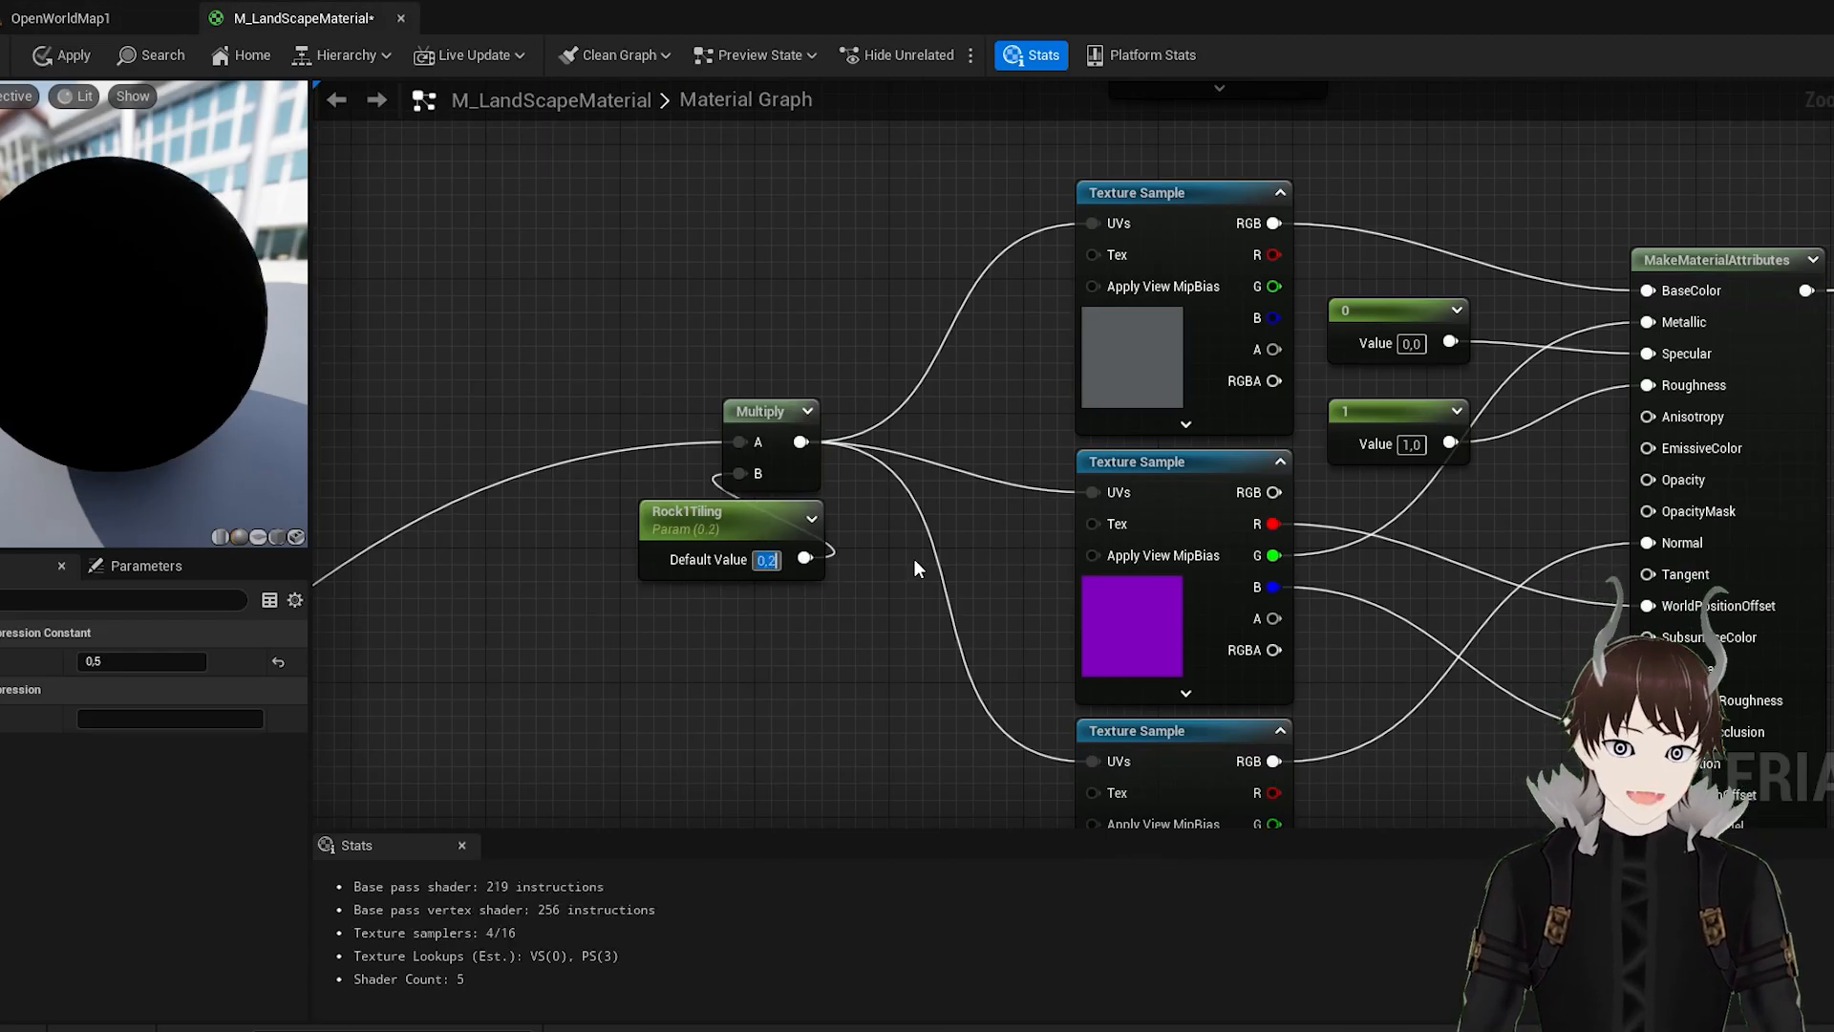
click(65, 18)
key(s)
right_drag(574, 376, 745, 420)
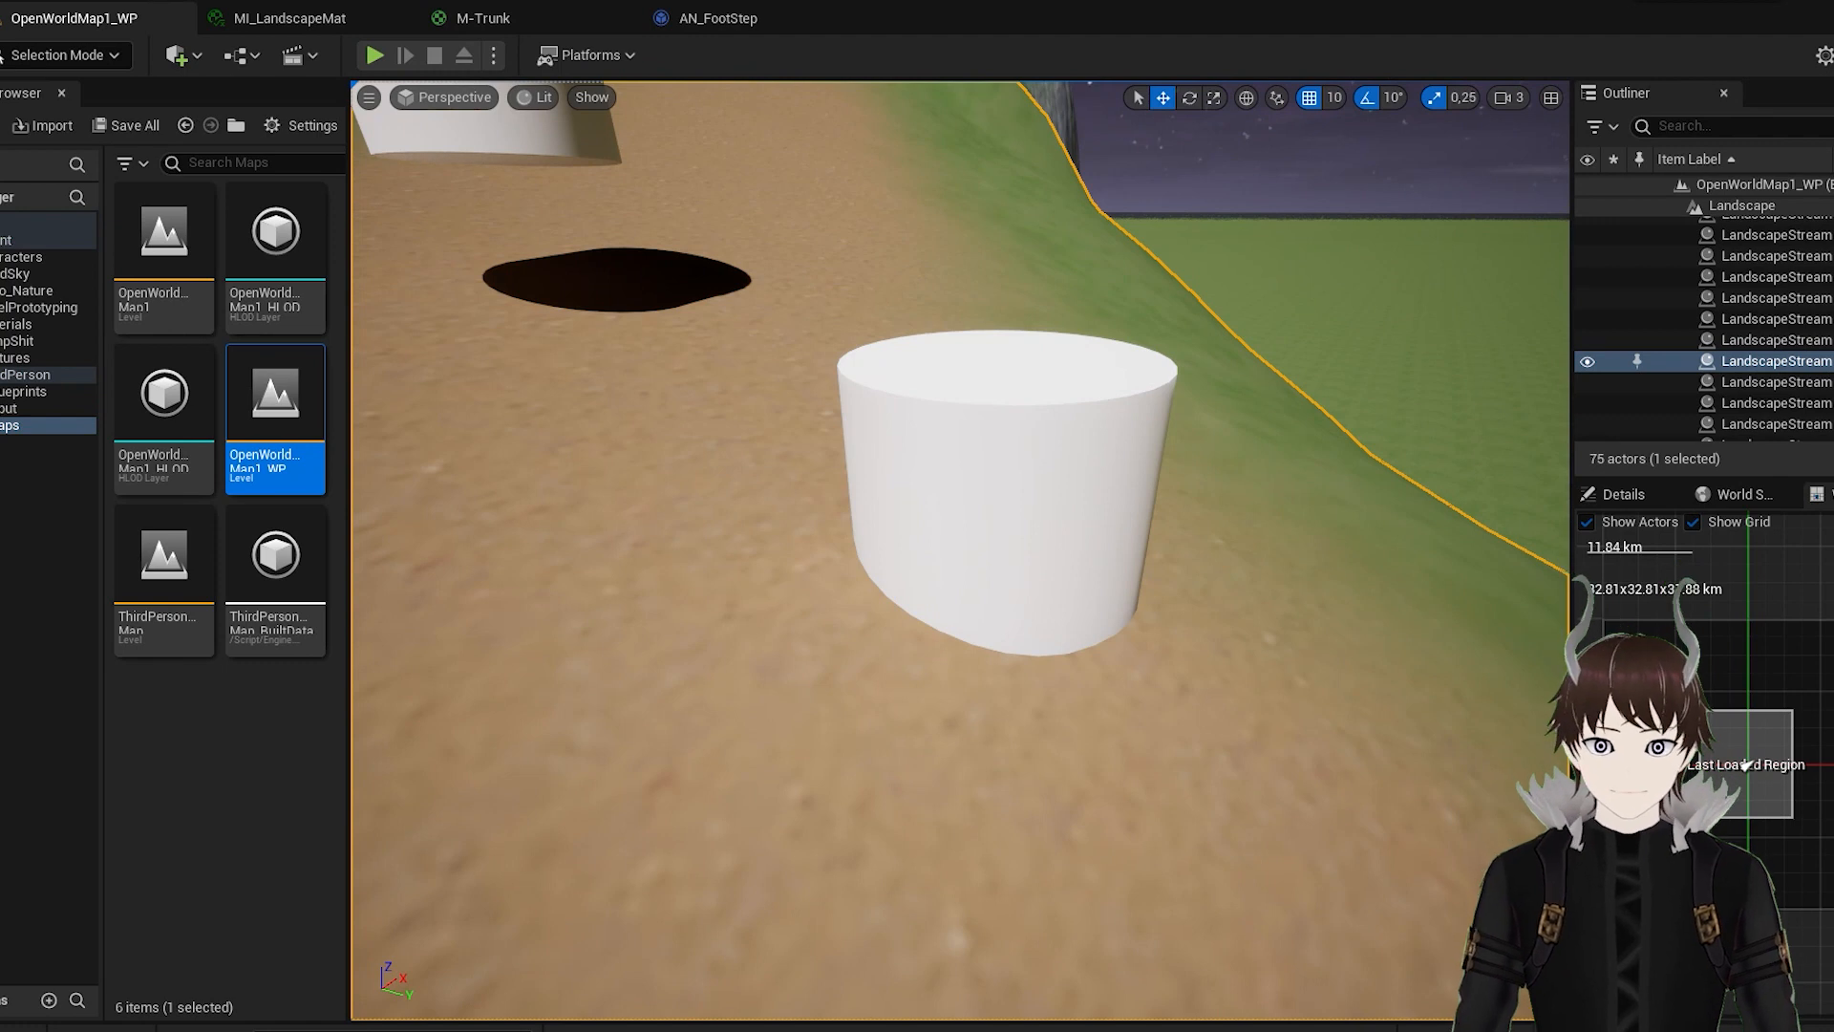
Select the Cylinder and the landscape piece beneath it to examine where they meet on the path.
click(1151, 523)
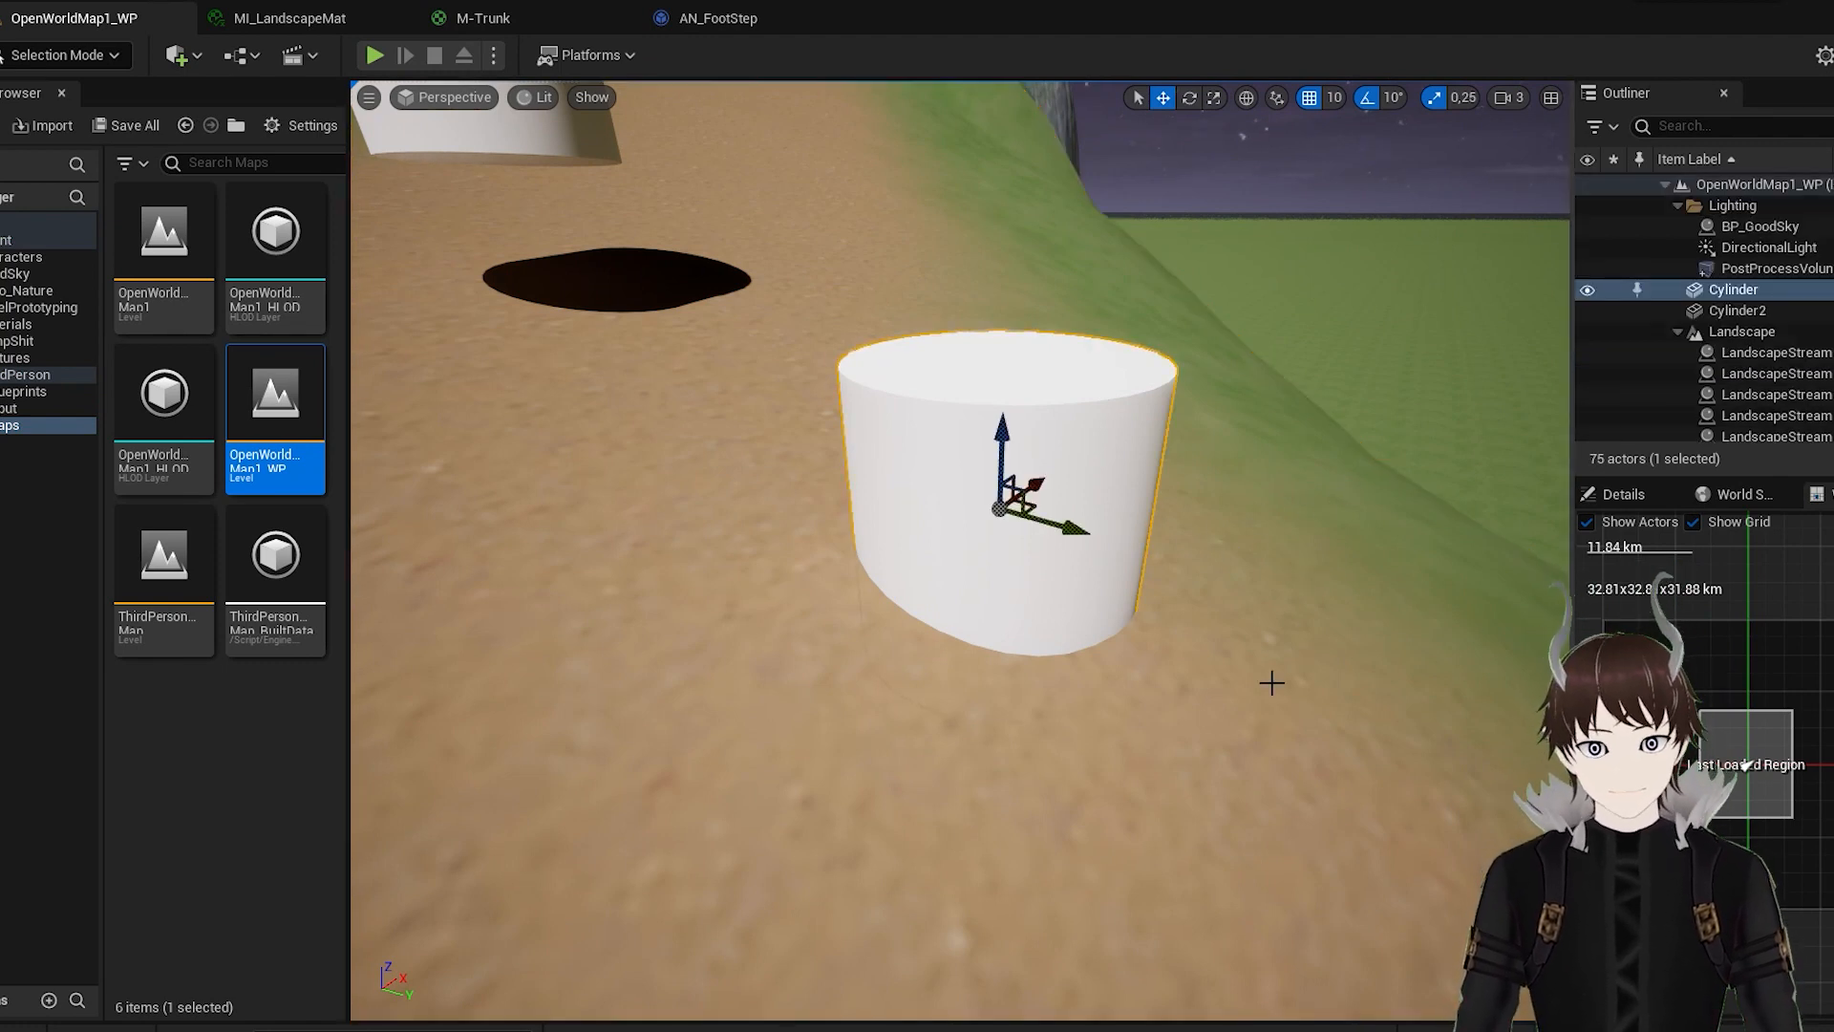
click(1173, 701)
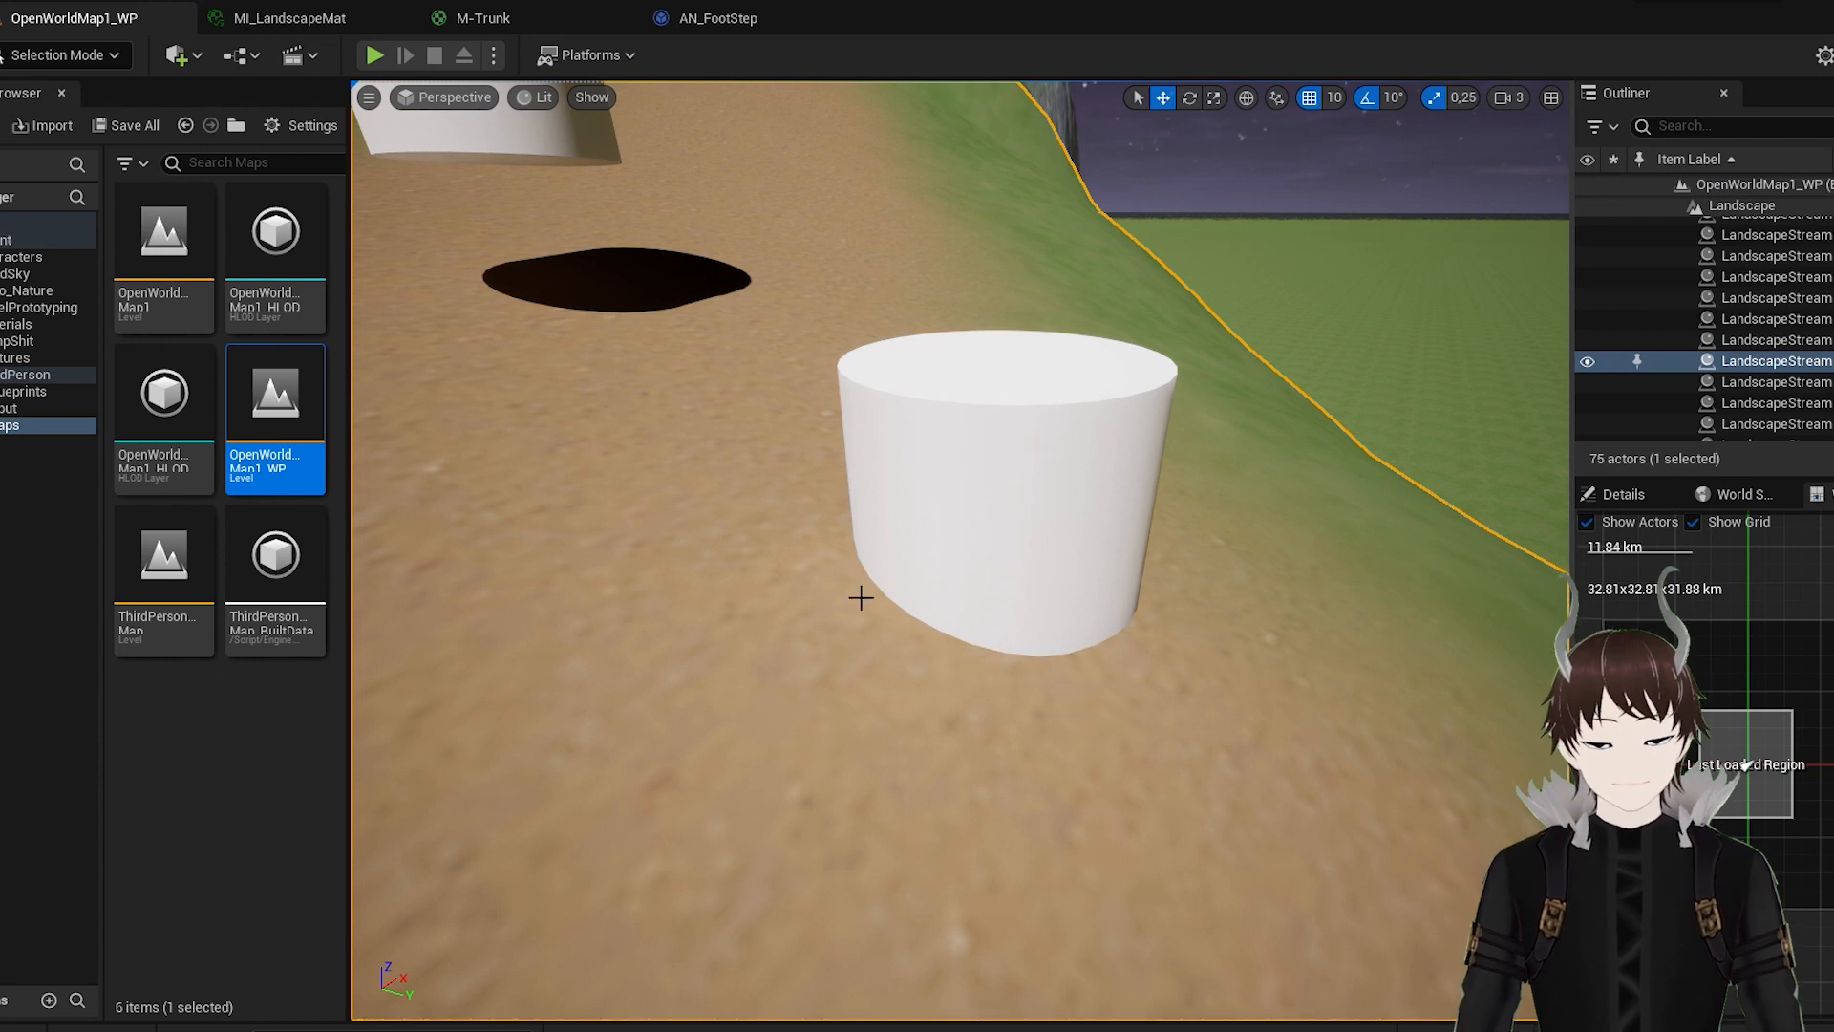
right_drag(1164, 707, 1166, 643)
click(1164, 640)
scroll(1175, 711, up, 1)
scroll(1181, 708, down, 1)
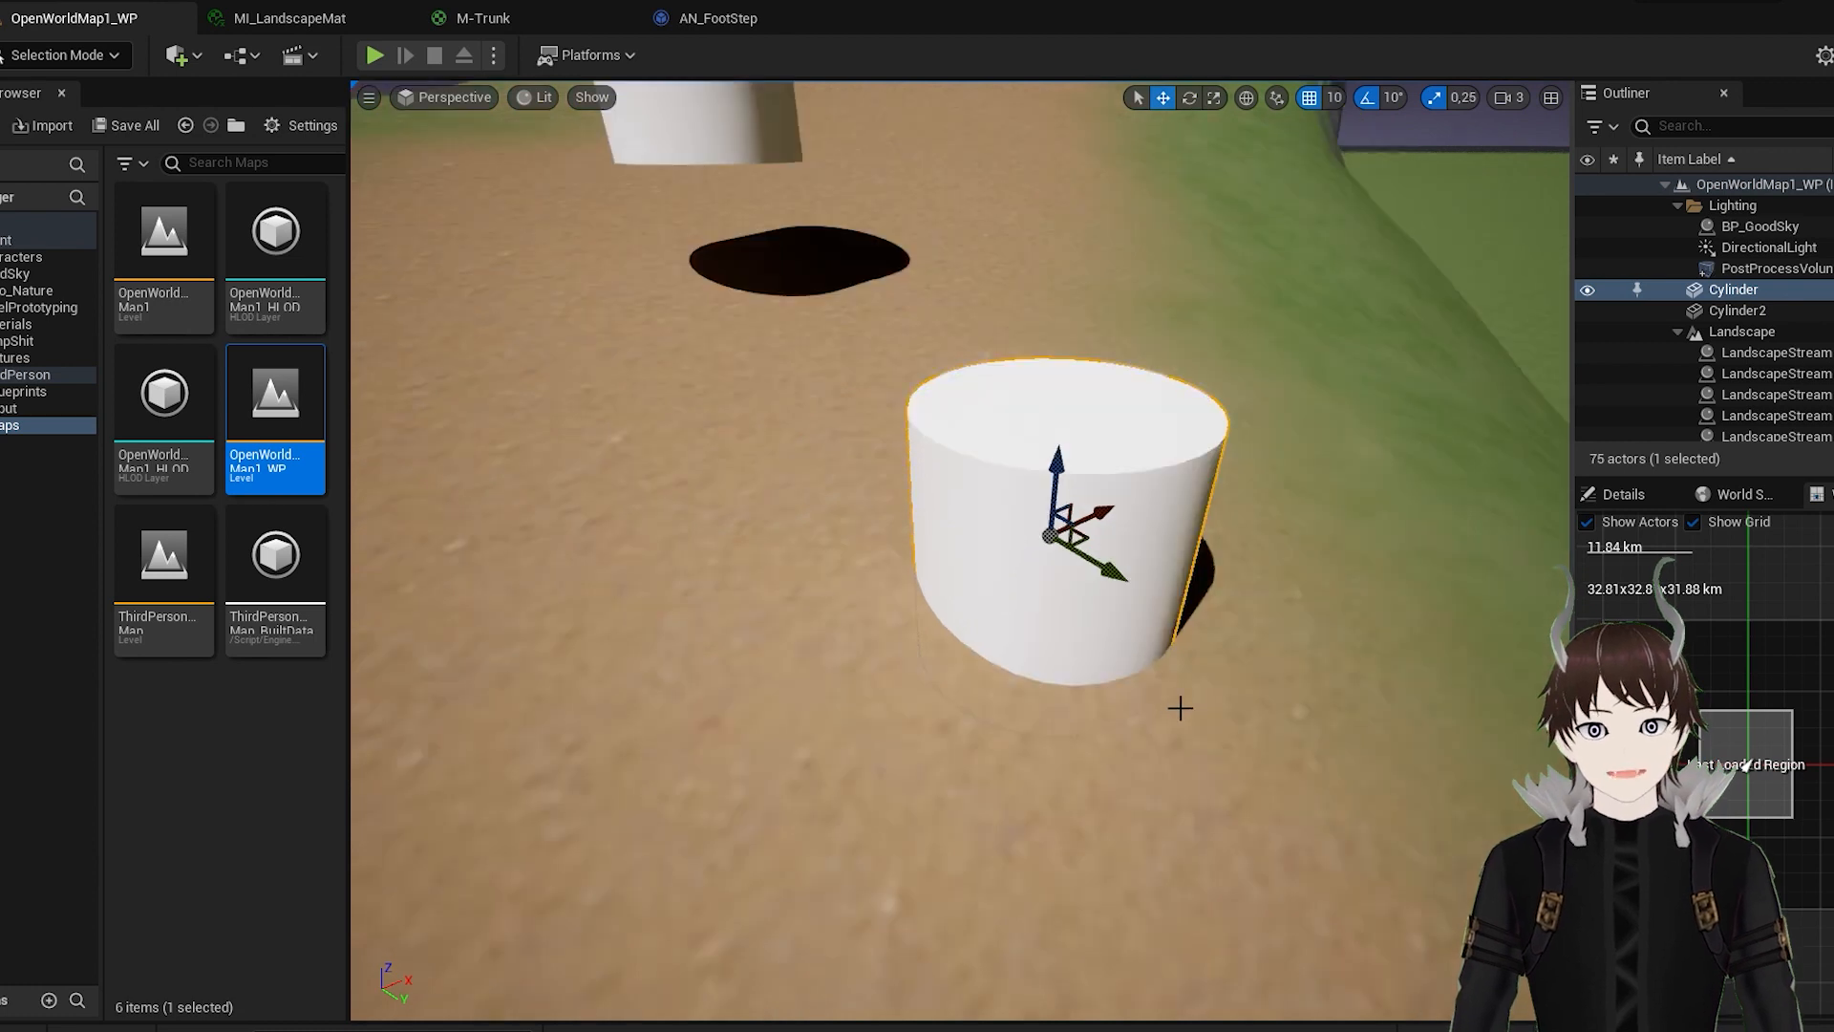
scroll(1166, 693, down, 2)
Move Cylinder2 along the terrain from the dirt path onto the grassy slope.
click(750, 179)
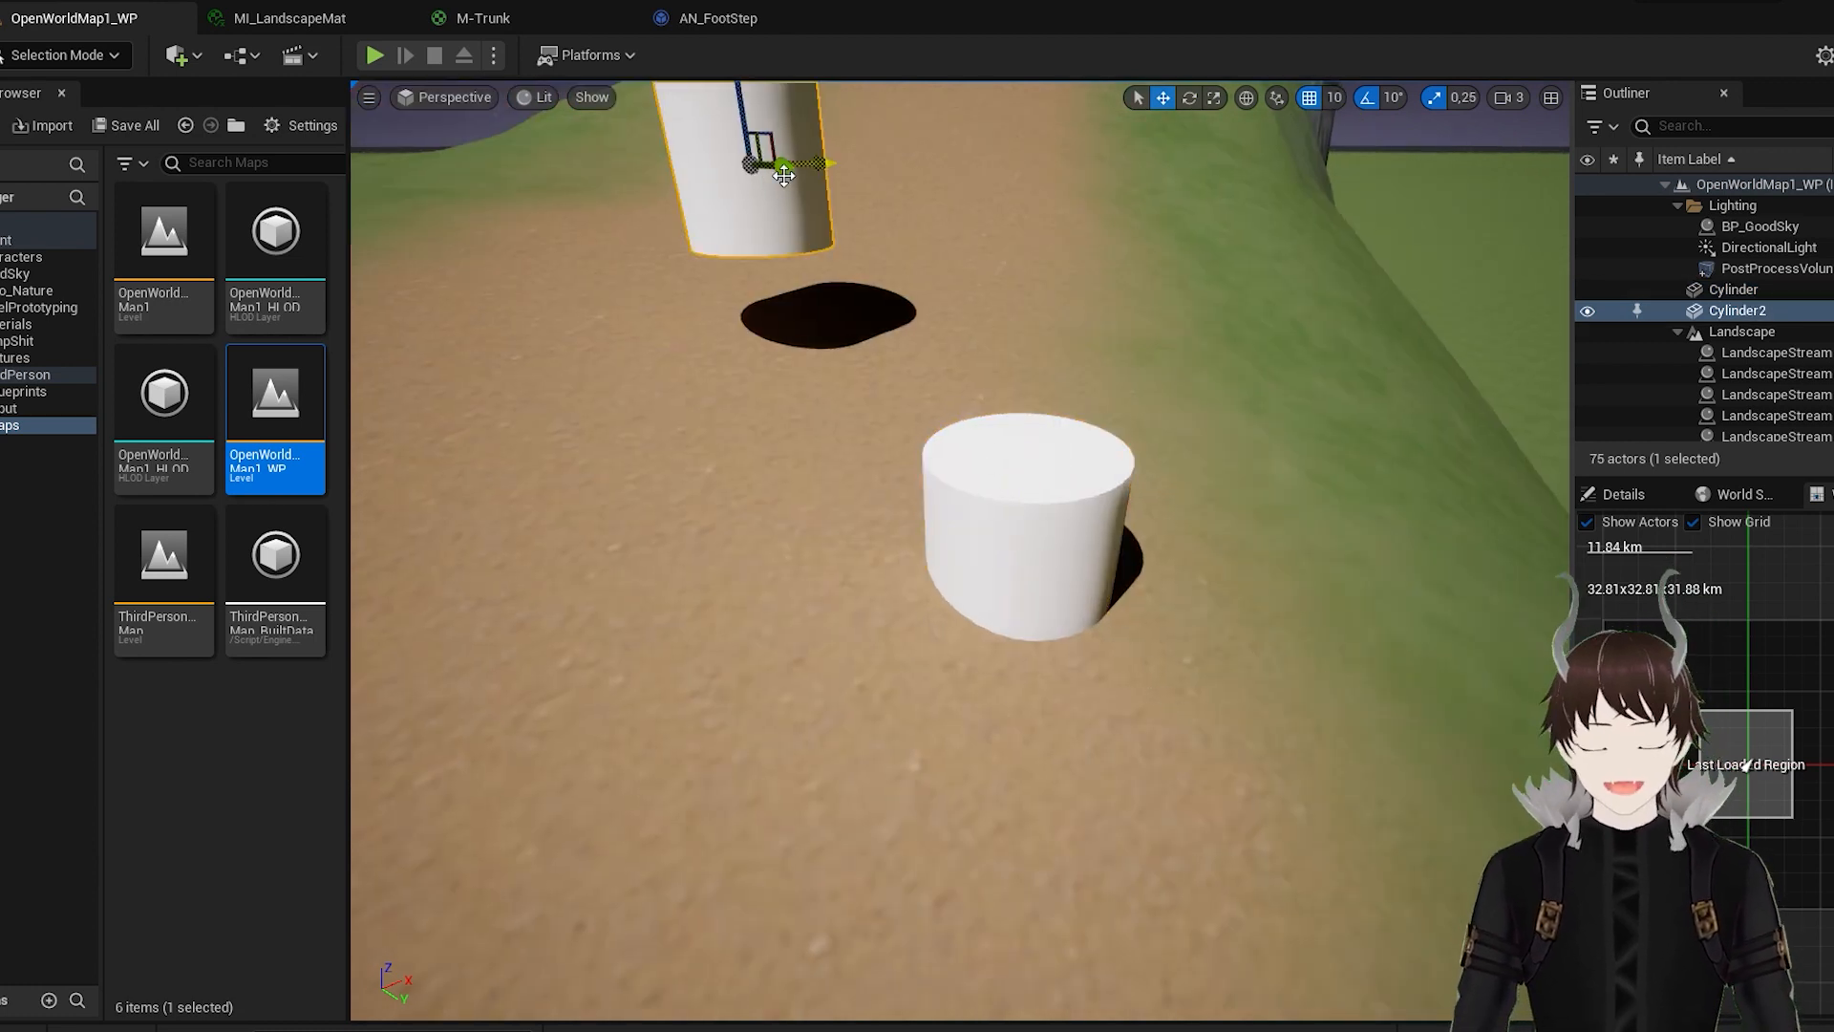
drag(794, 174, 758, 188)
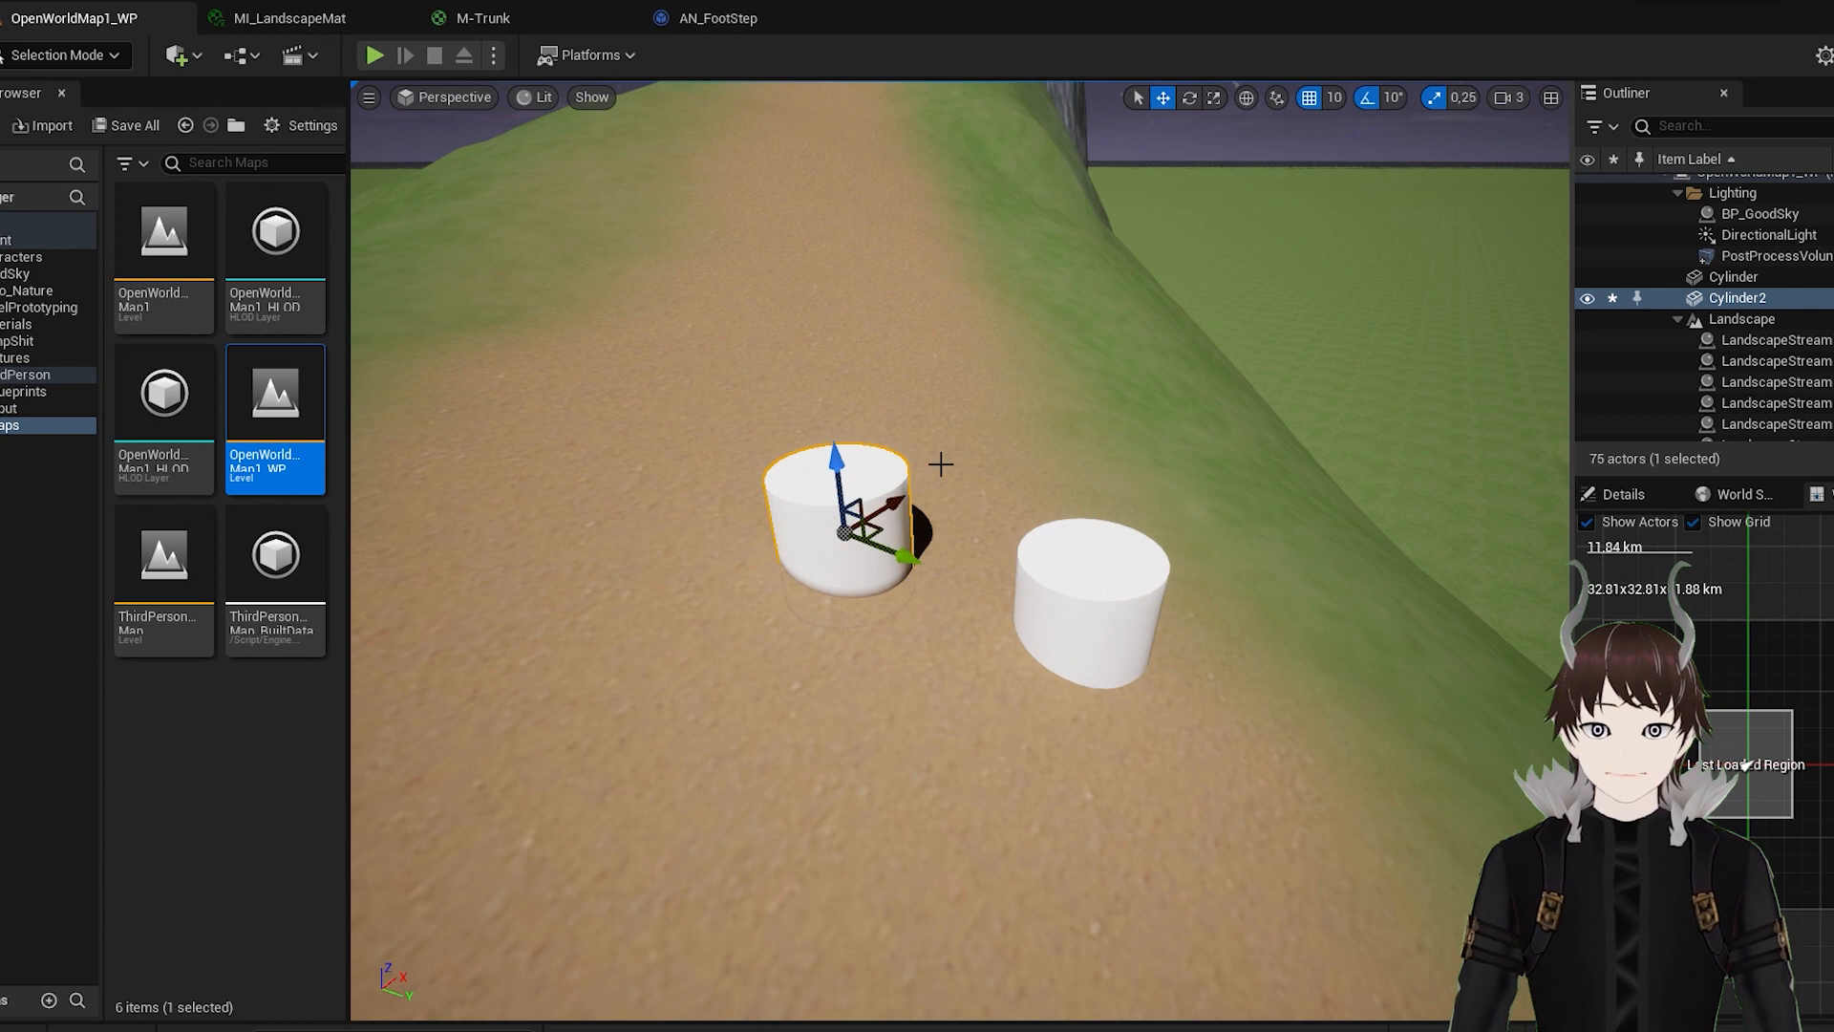
scroll(940, 464, up, 2)
shift+drag(886, 567, 1528, 821)
shift+drag(795, 460, 819, 642)
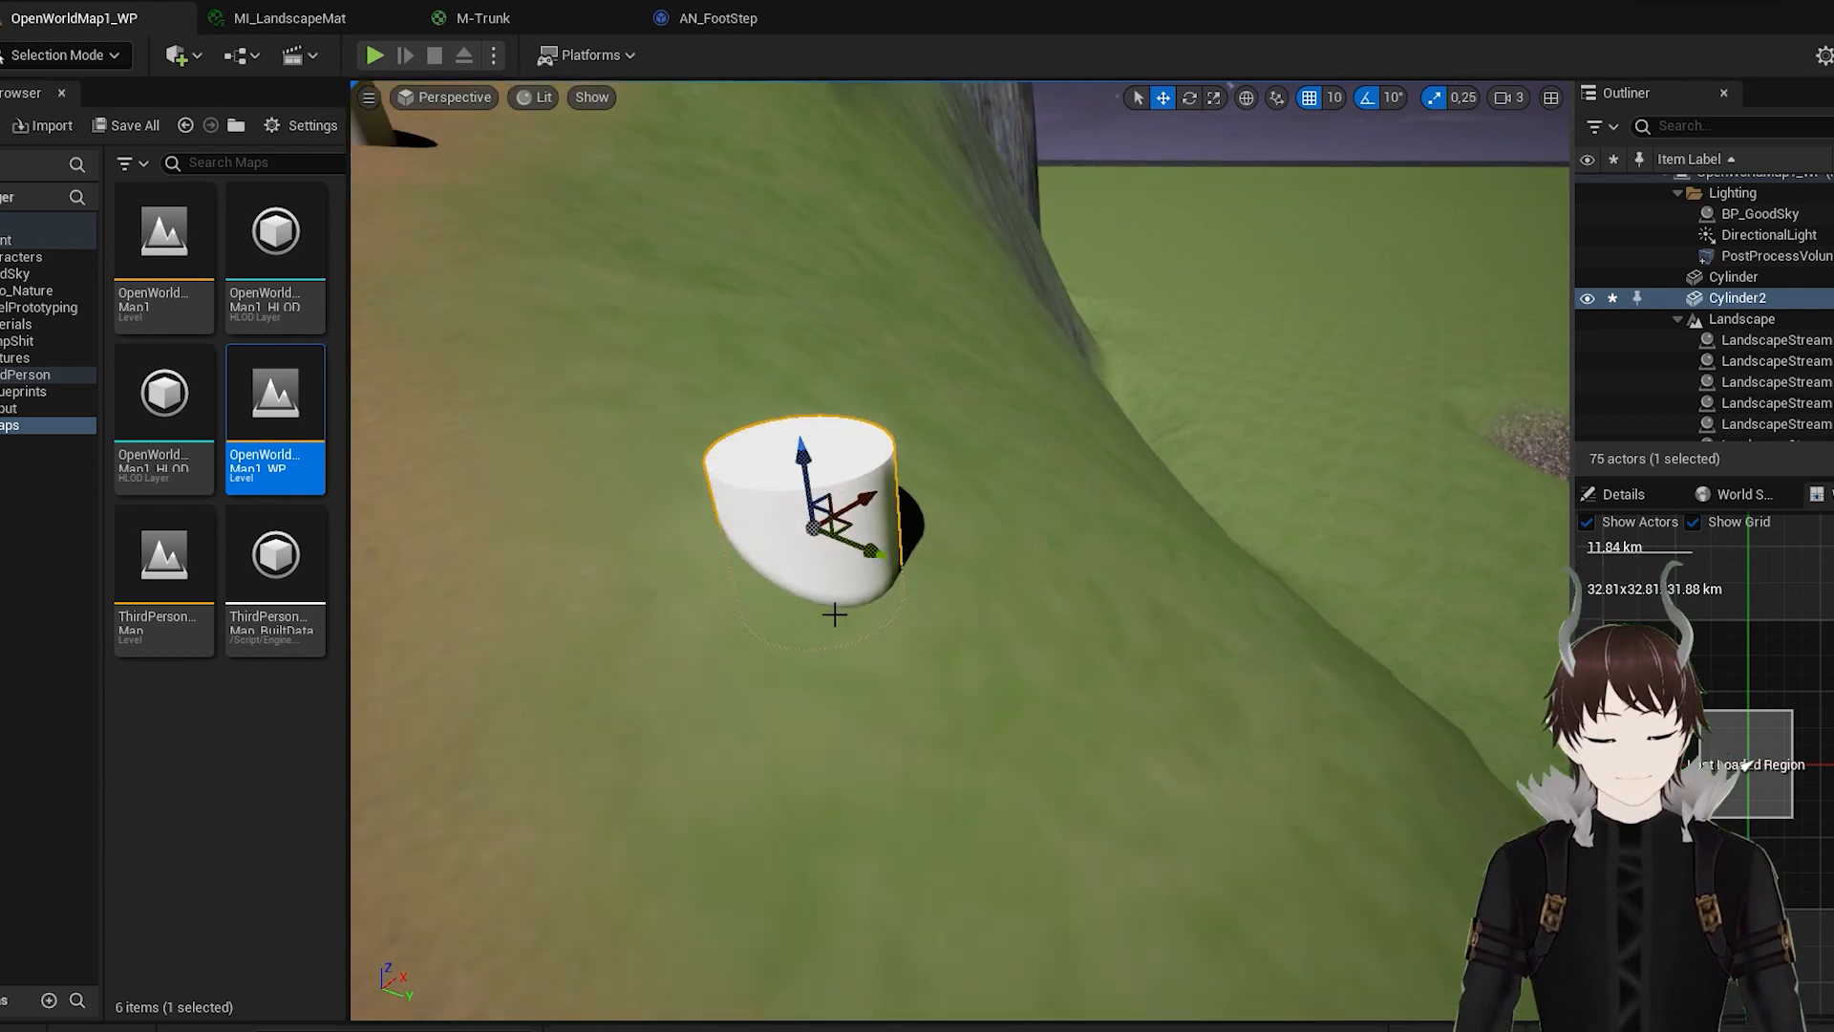
scroll(835, 619, up, 1)
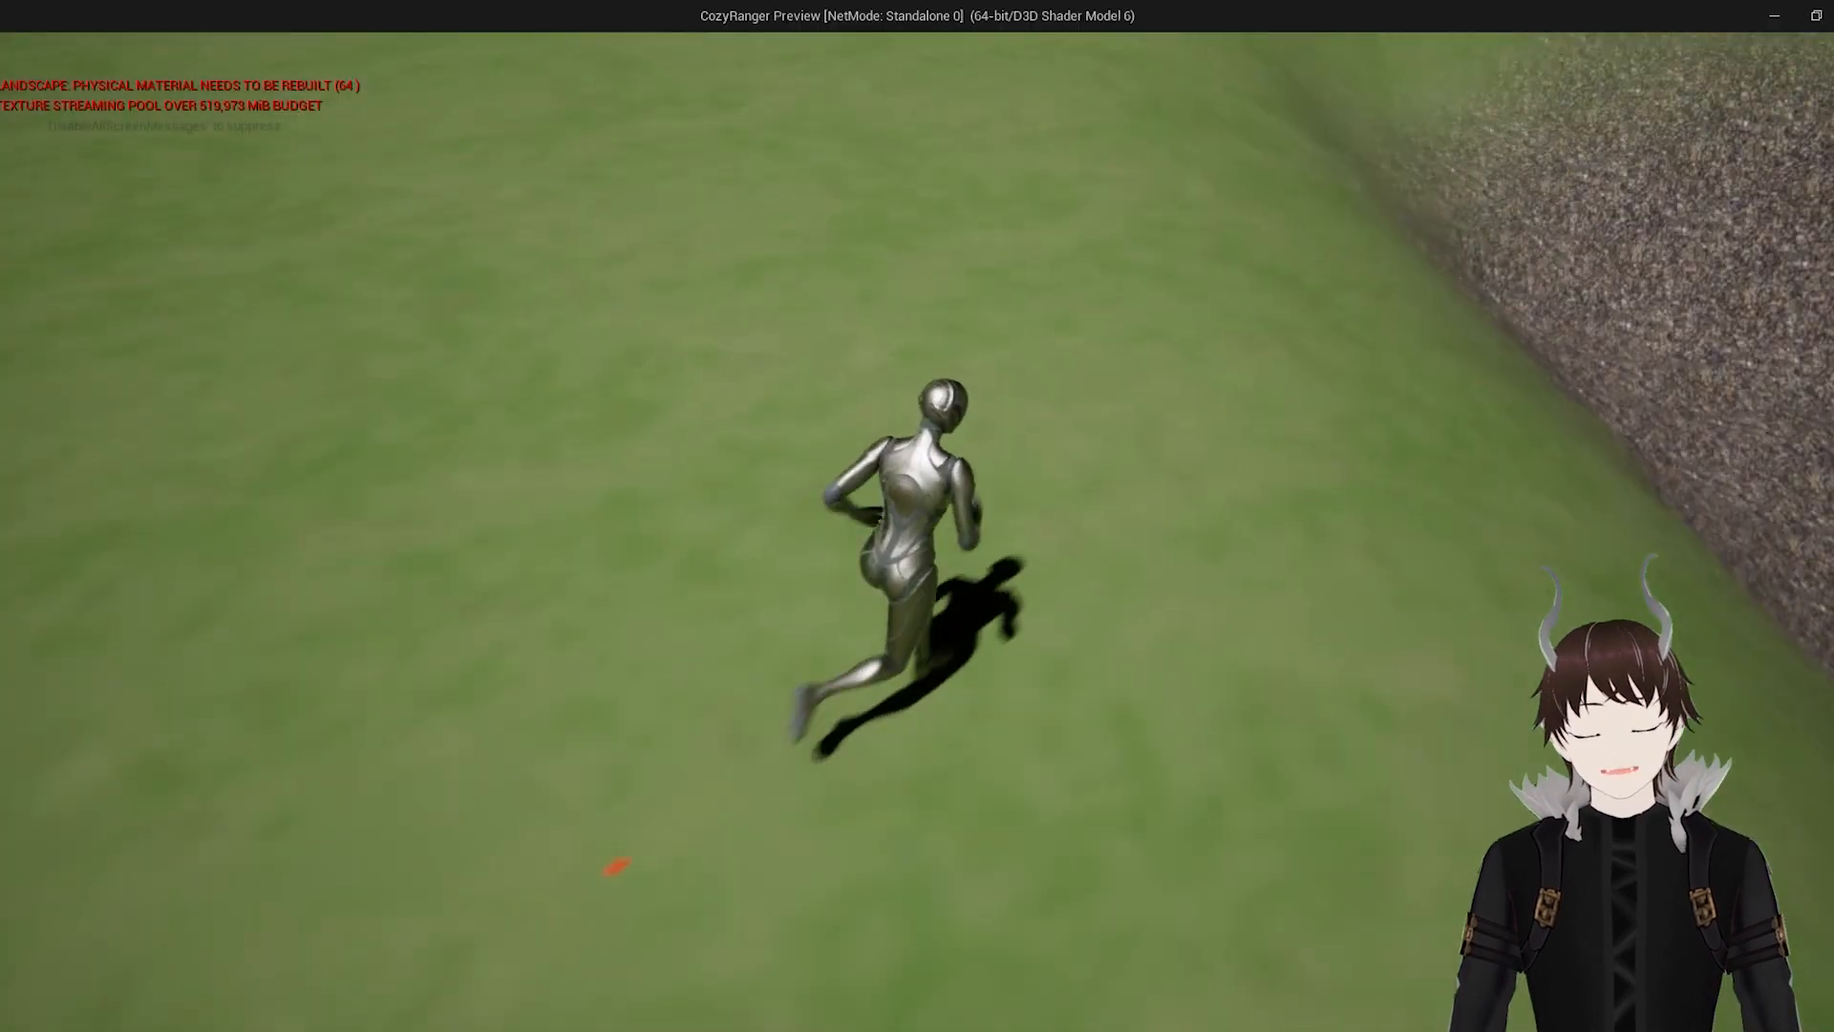
Play-test the painted landscape by jumping with the character from the grass onto the gravel.
key(space)
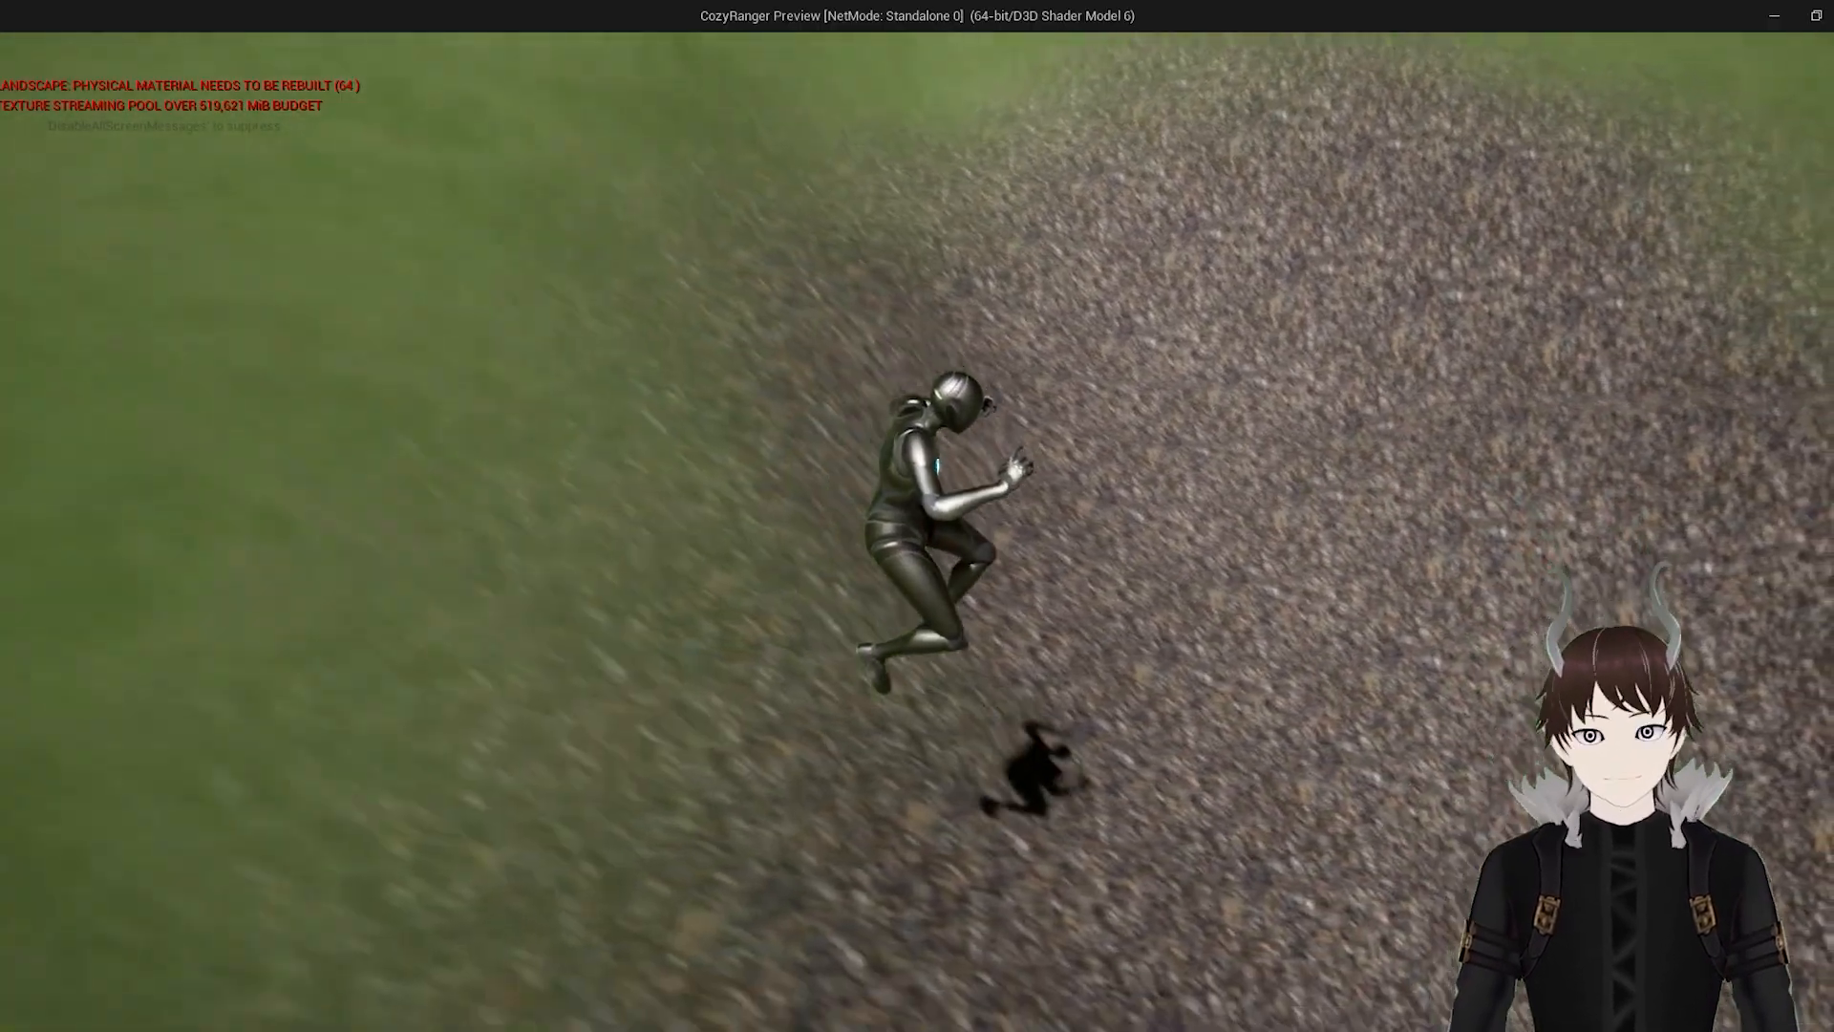
Play-test the terrain by running and jumping with the character across the gravel around the dark pit toward the grass.
key(a)
key(w)
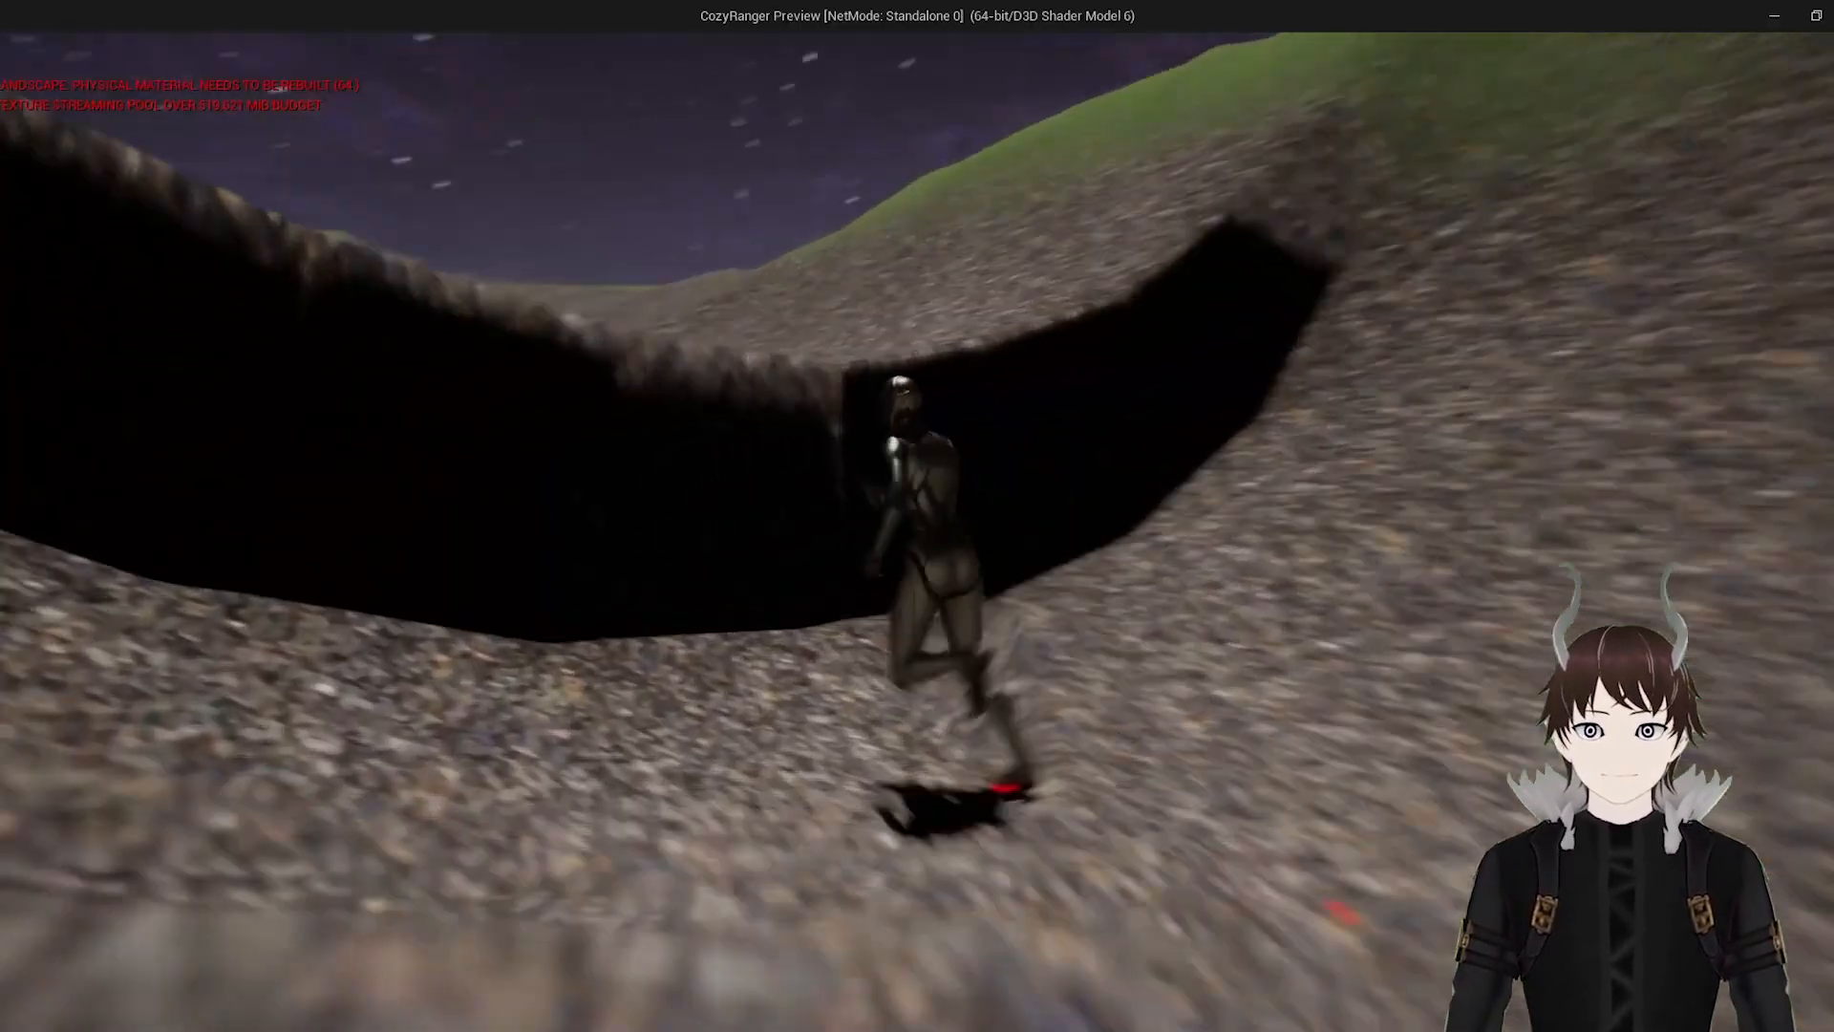
key(d)
key(d)
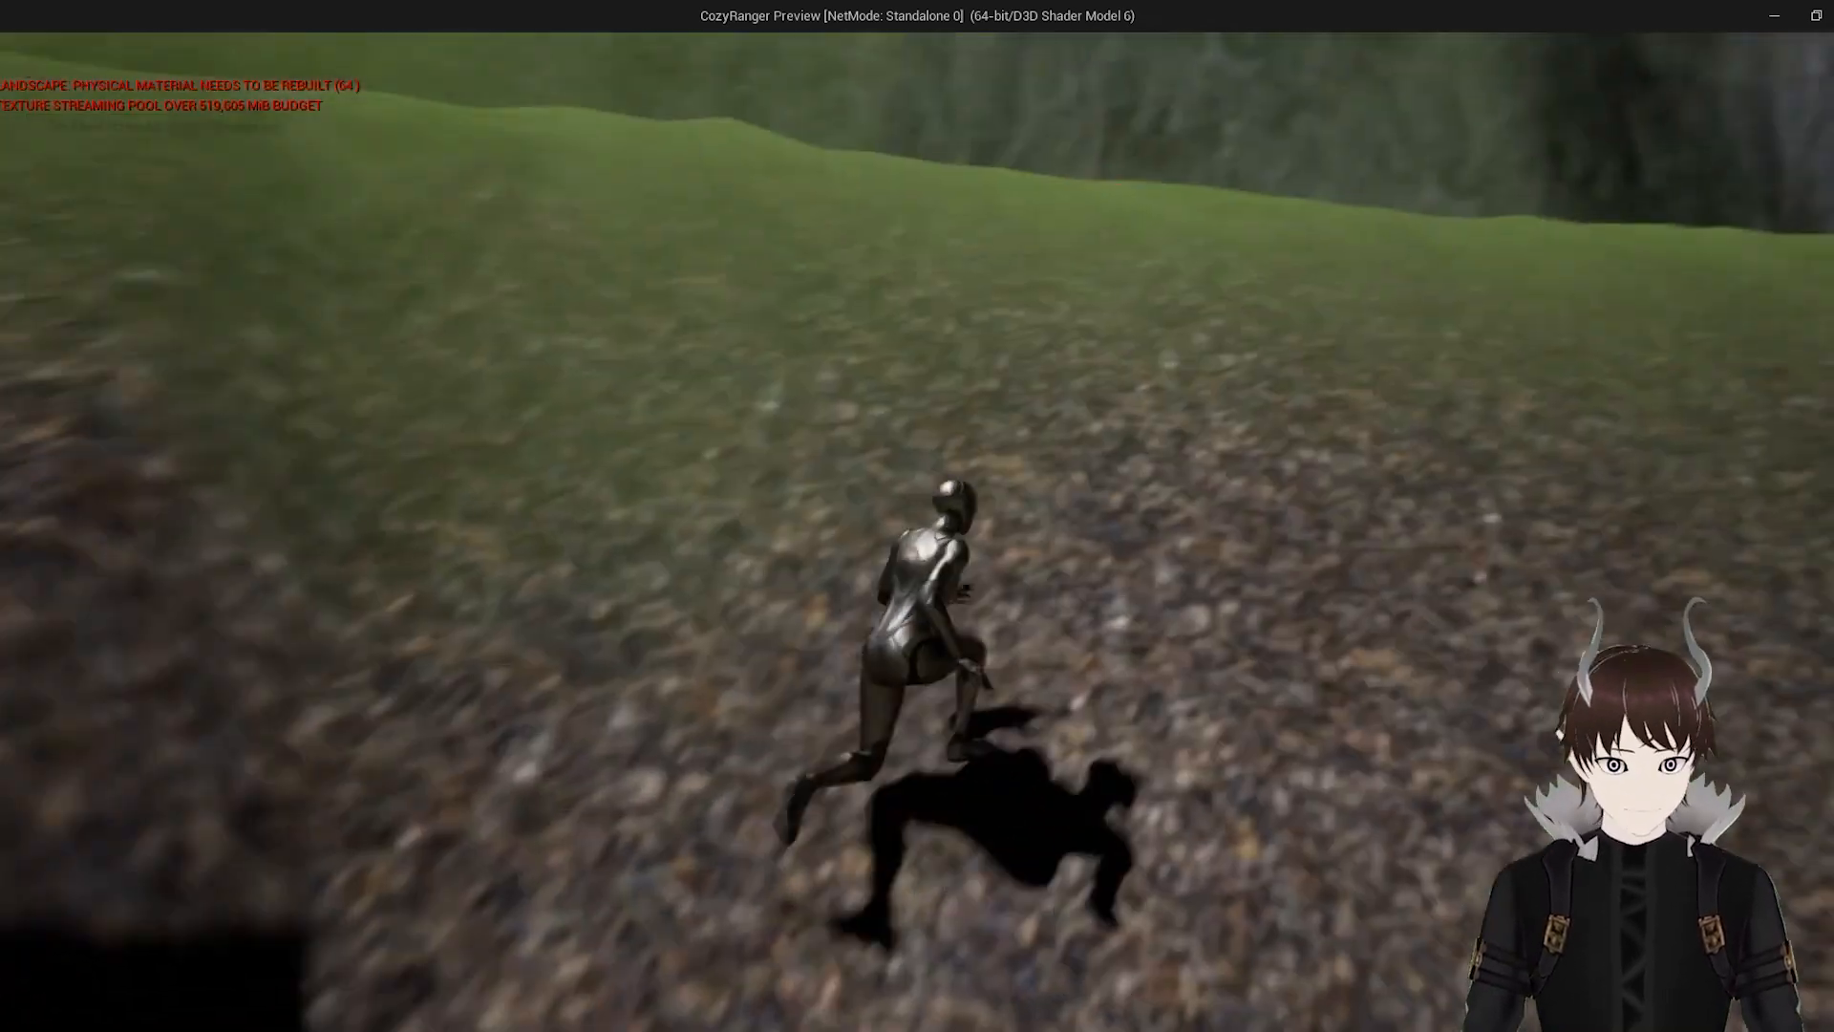
key(space)
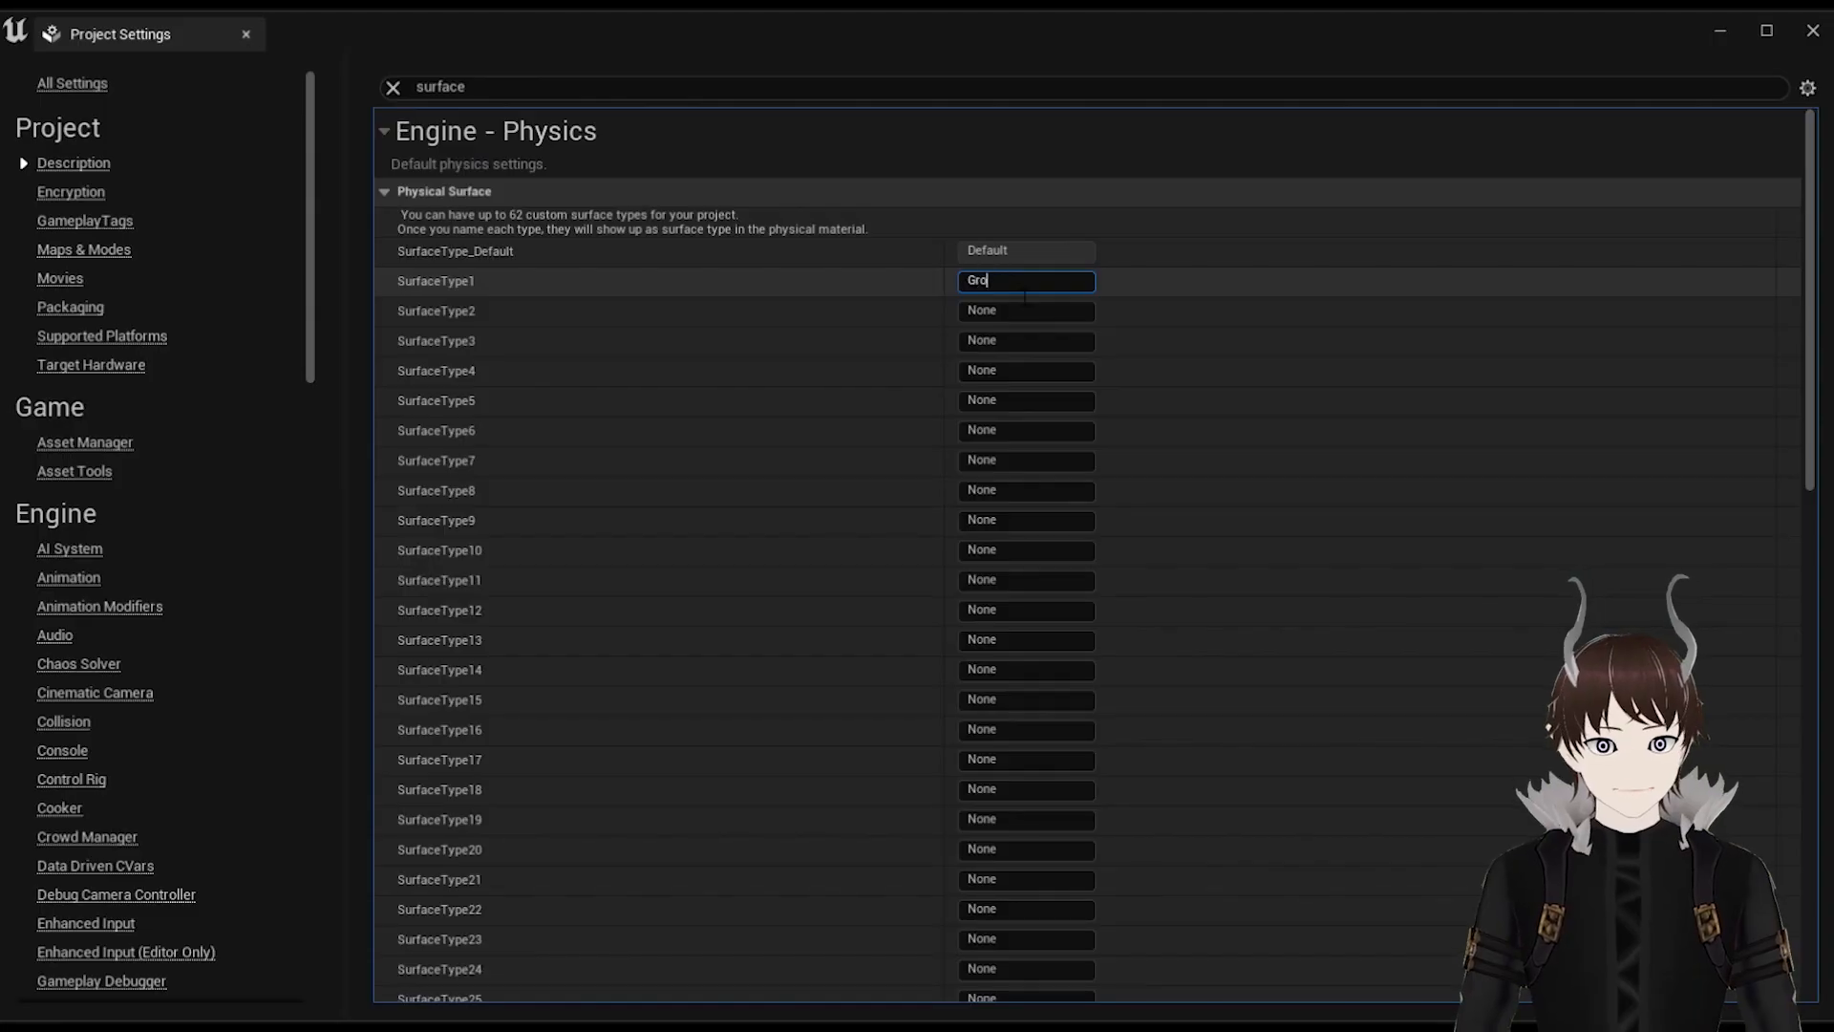
Name the physical surface types SurfaceType2, SurfaceType3 and SurfaceType4 as Rock, Path and Gravel.
click(1014, 309)
text(Rock)
key(Tab)
text(Path)
key(Tab)
text(Gravel)
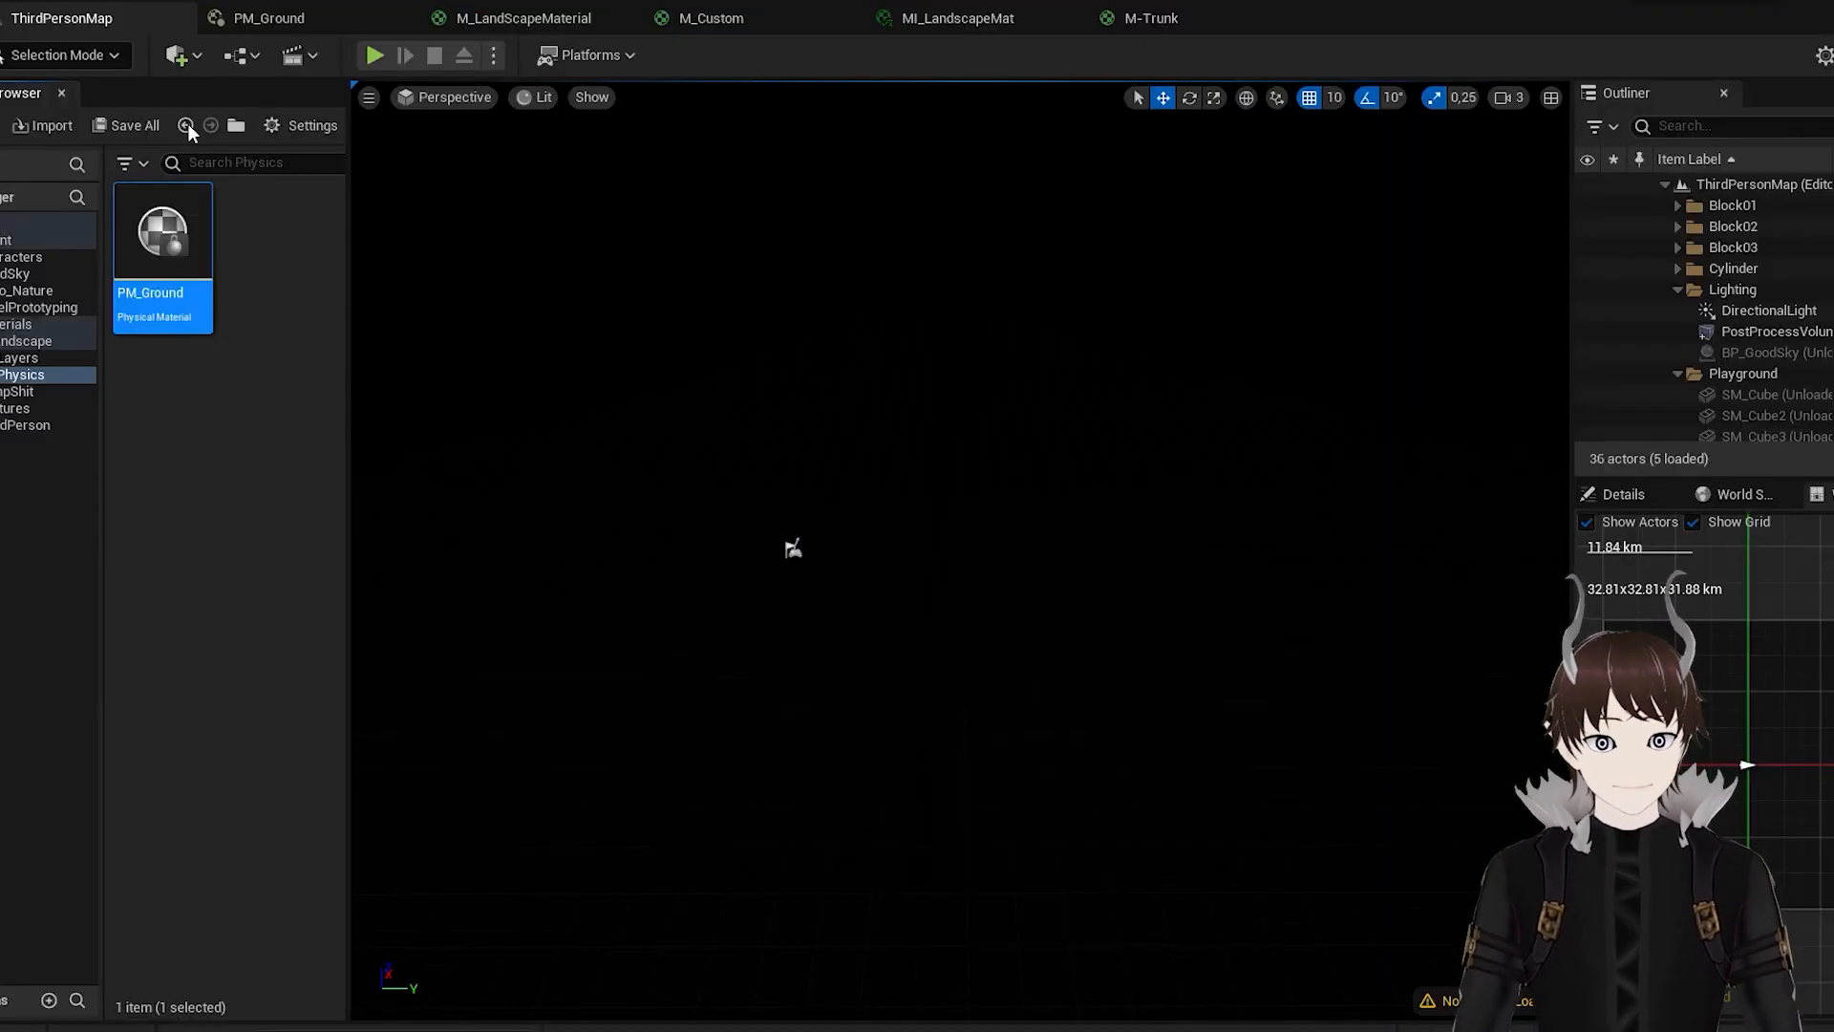
Go back from the Physics folder to the previous folder and open an item there.
click(186, 125)
double_click(268, 284)
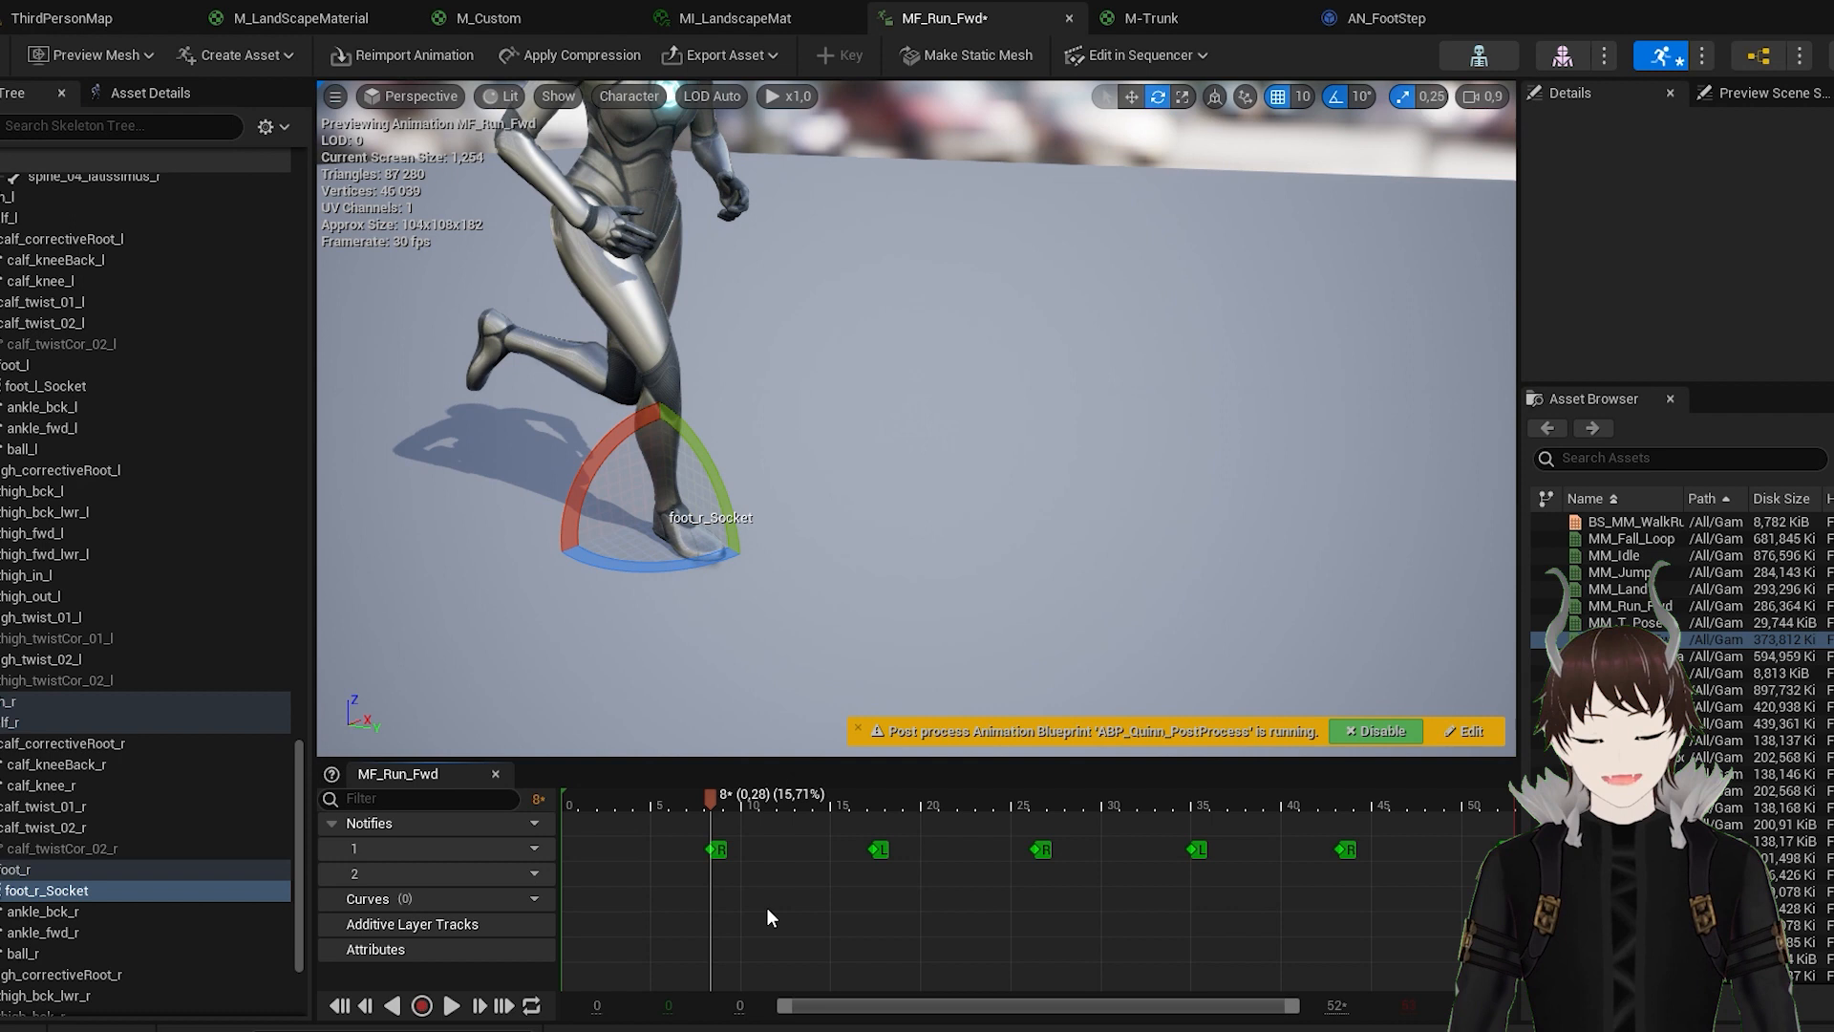
Add AN_FootStep notifies on track 2 of MF_Run_Fwd at frames 8 and 17, matching the first R and L markers.
click(767, 908)
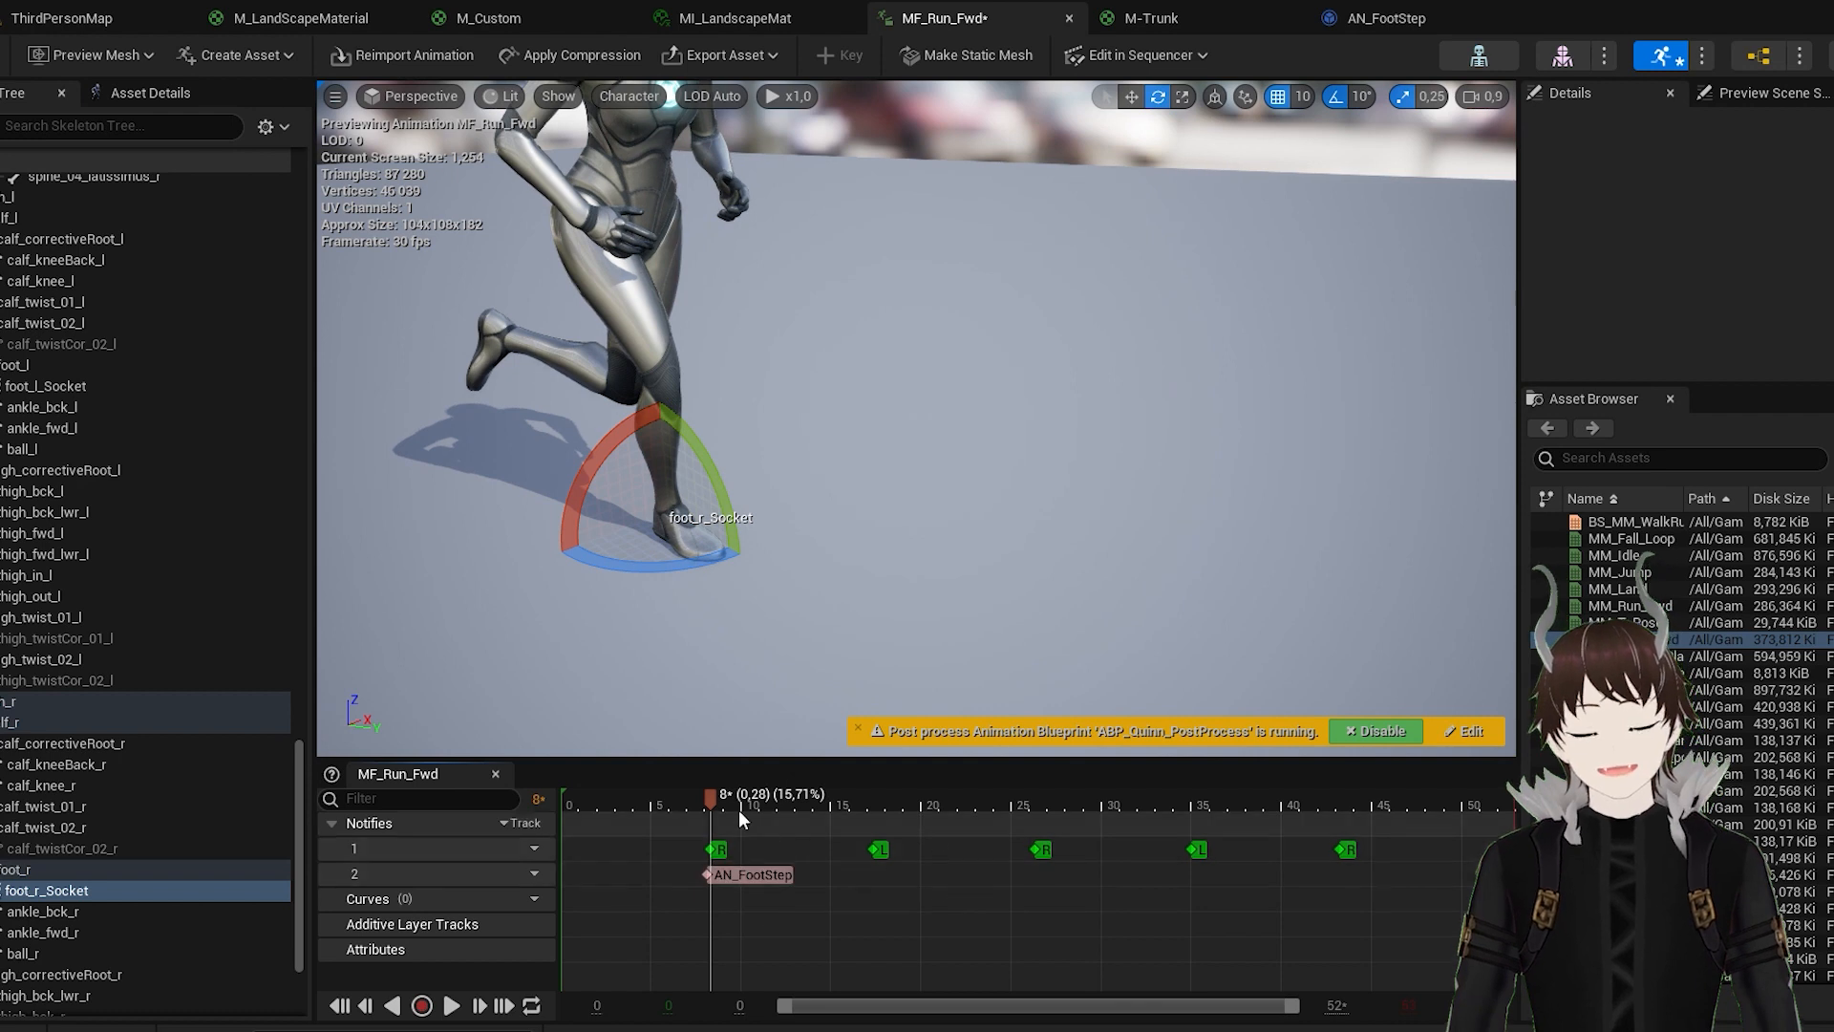
drag(714, 800, 873, 807)
right_click(873, 874)
click(1146, 879)
Copy the first AN_FootStep notify and paste it on track 2 beneath the third and fourth foot markers.
drag(724, 876, 730, 880)
key(ctrl+v)
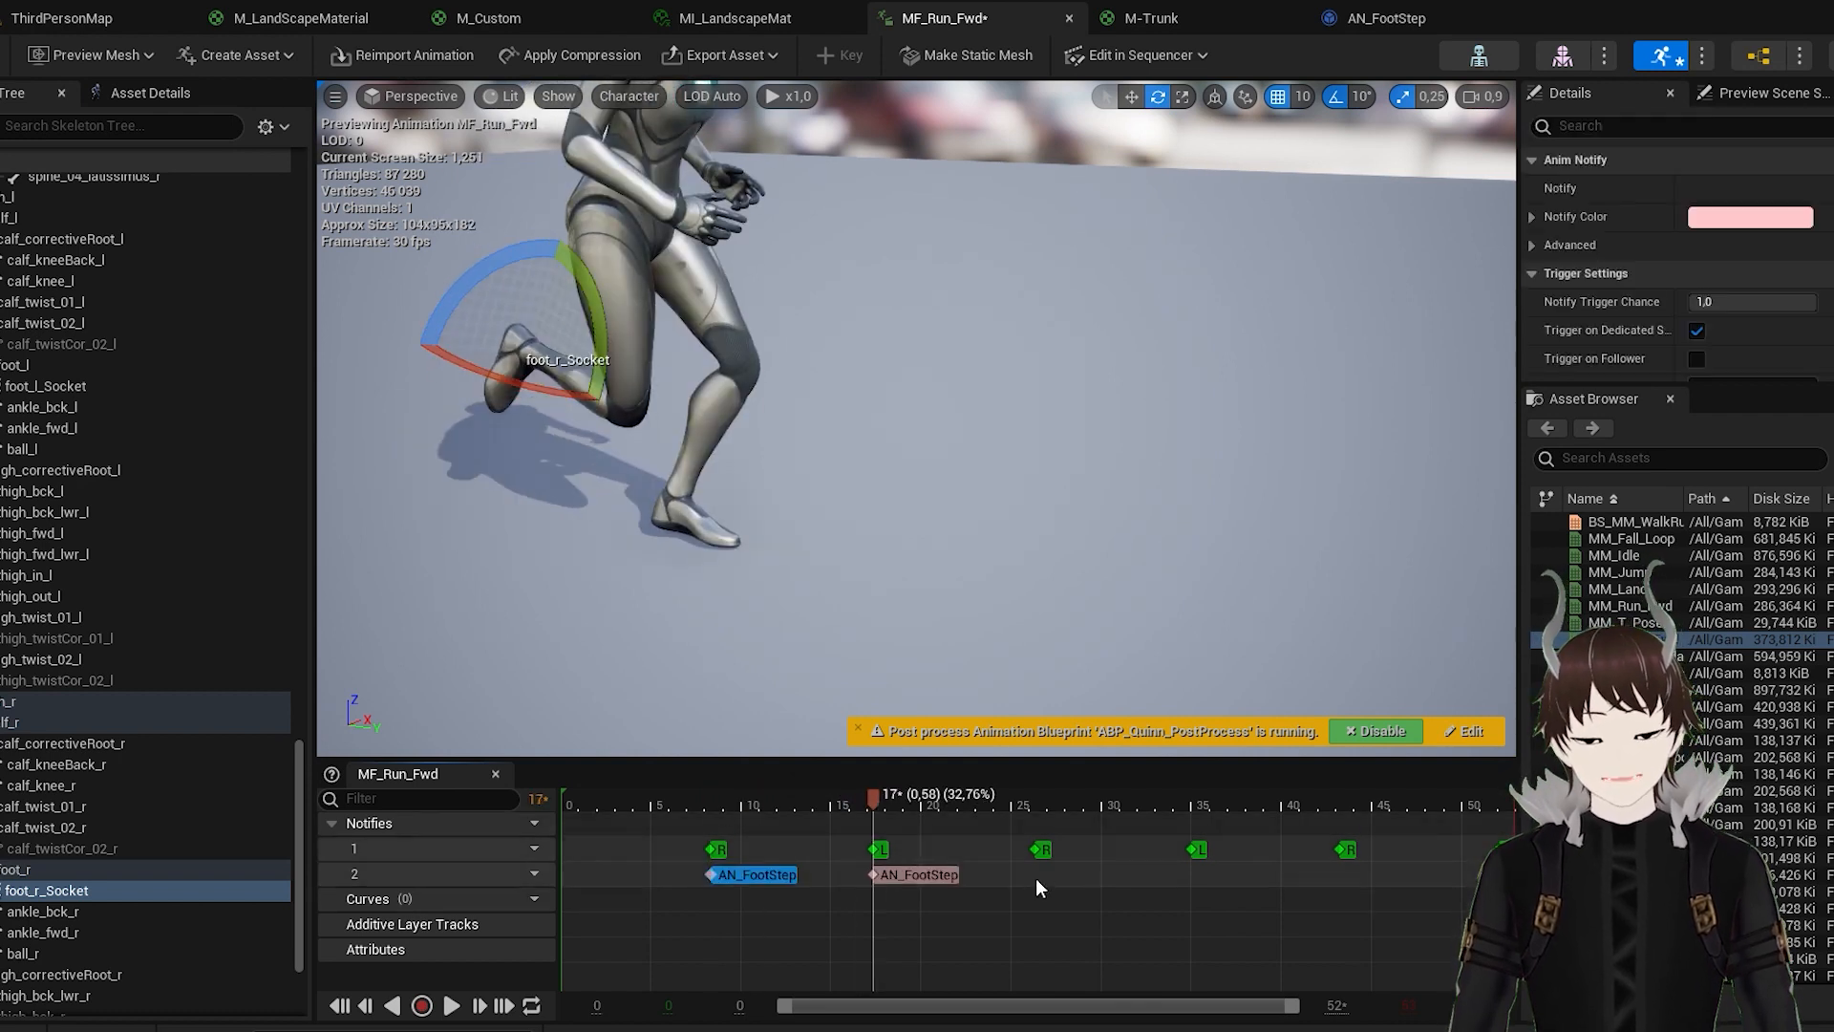
click(1035, 876)
key(ctrl+v)
click(1198, 876)
key(ctrl+v)
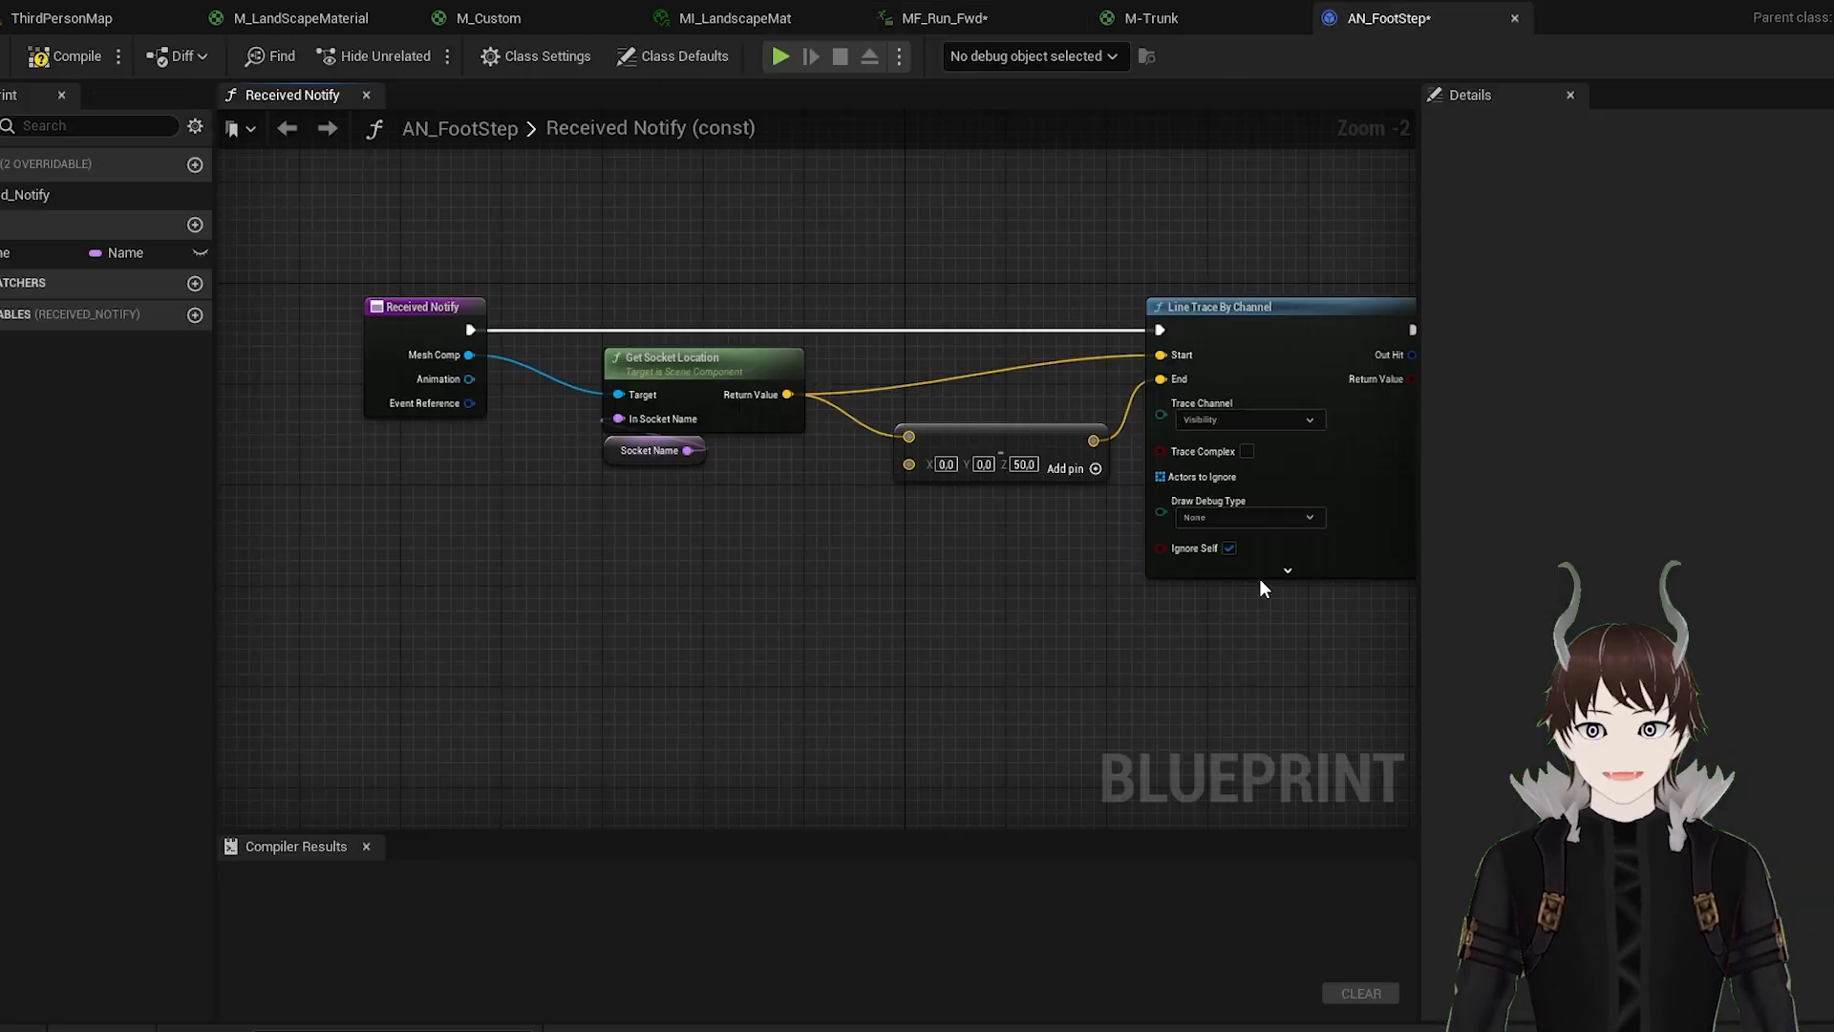
Set the Draw Debug Type of AN_FootStep's Line Trace By Channel node to For Duration.
click(1244, 557)
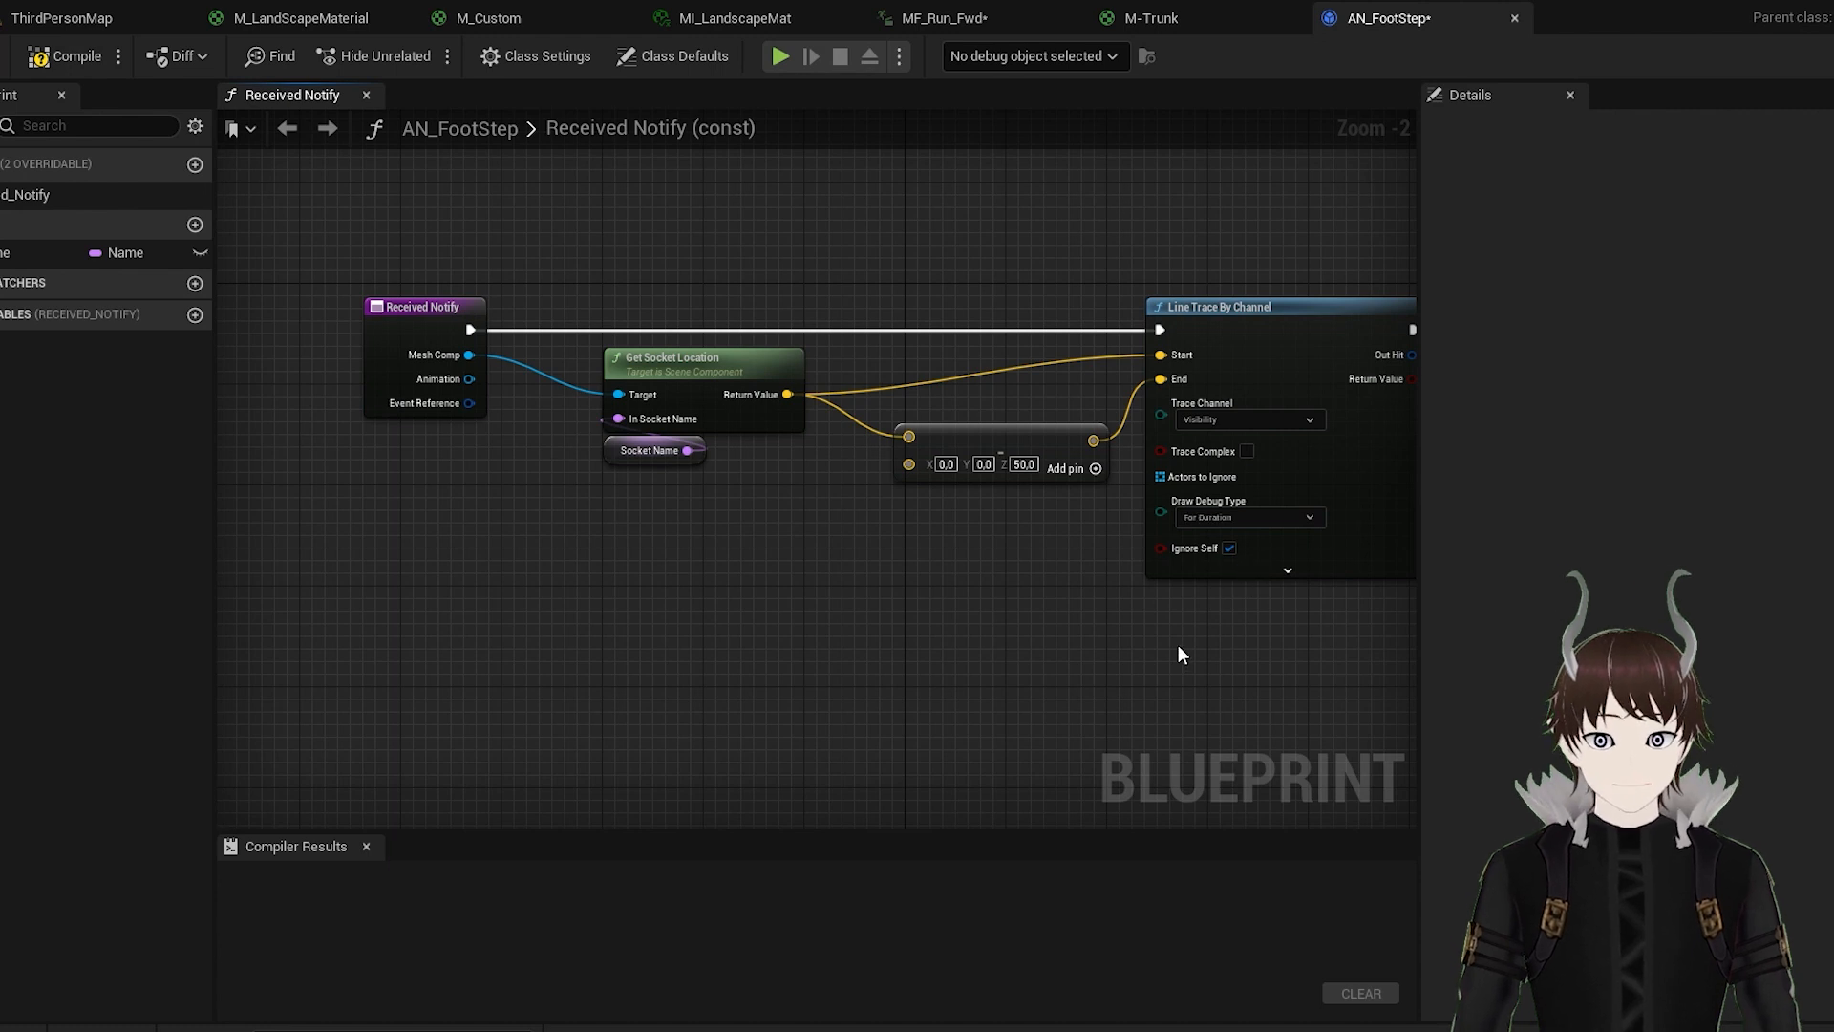
right_drag(1171, 663, 751, 646)
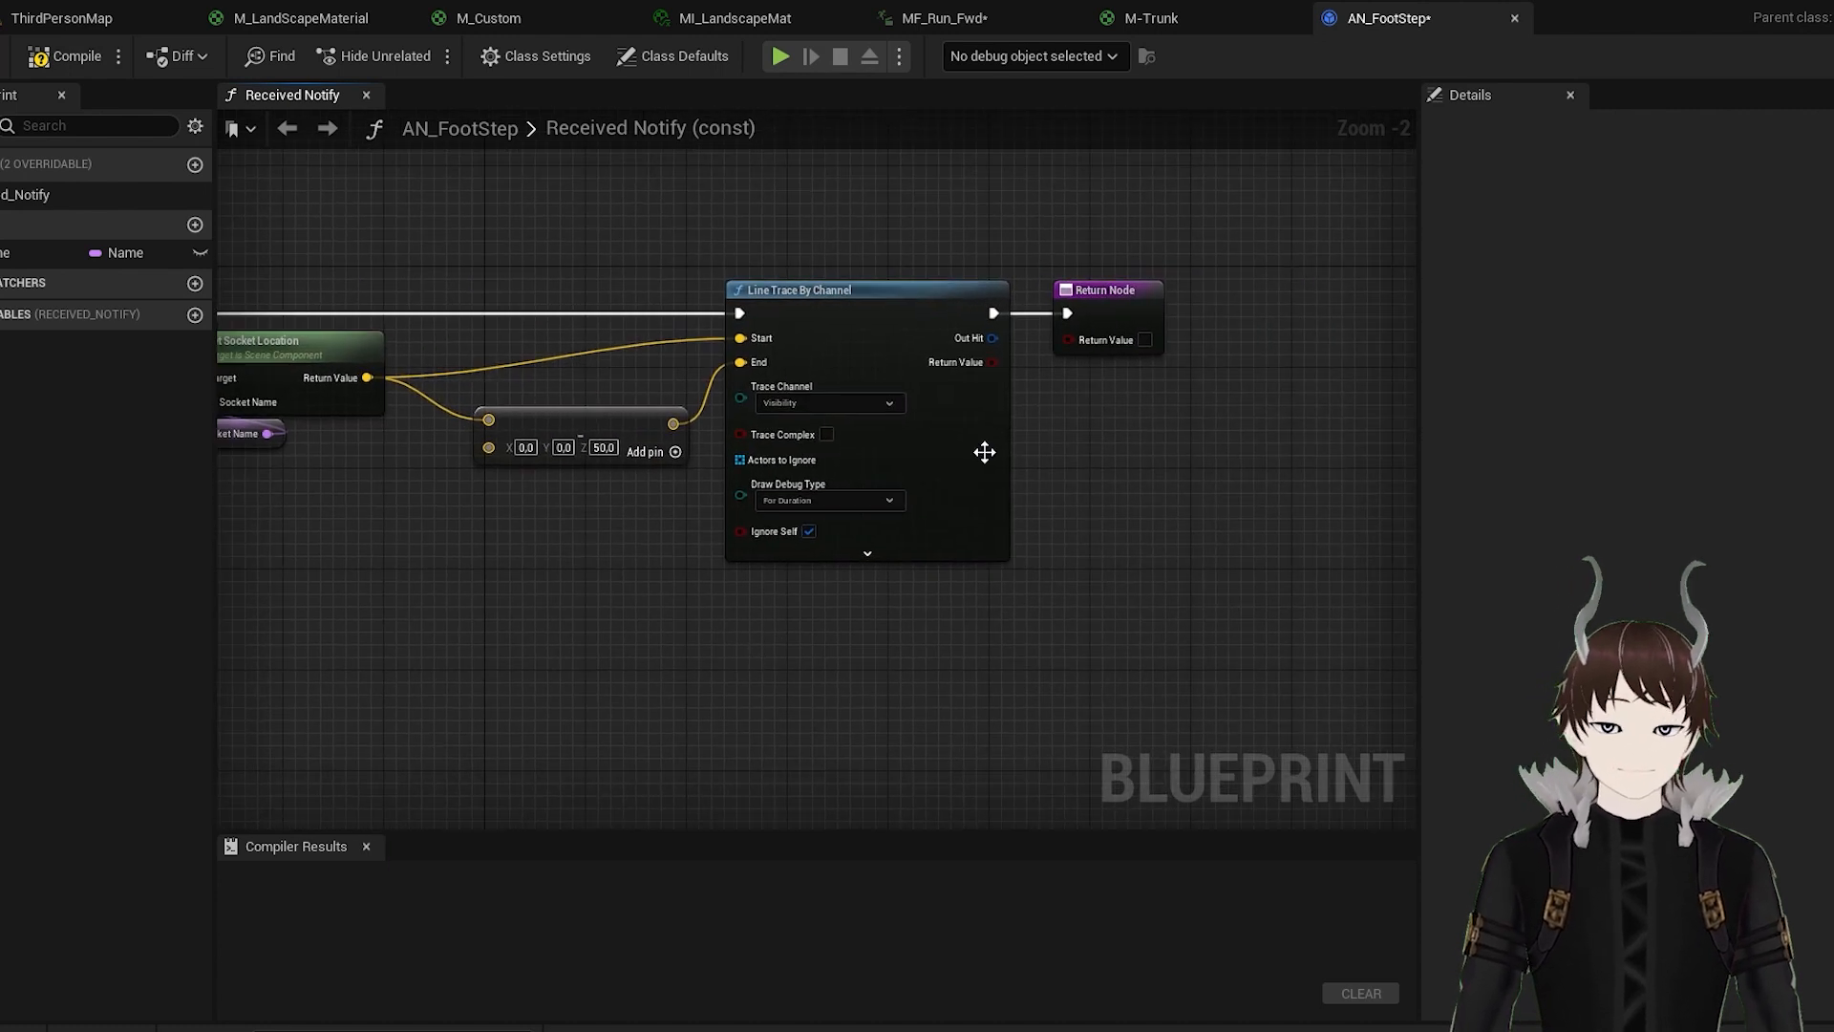
Feed the line trace's Out Hit through Get Surface Type into Switch on EPhysicalSurface, and connect the trace's execution to the switch.
right_drag(1114, 398, 804, 382)
drag(542, 354, 612, 361)
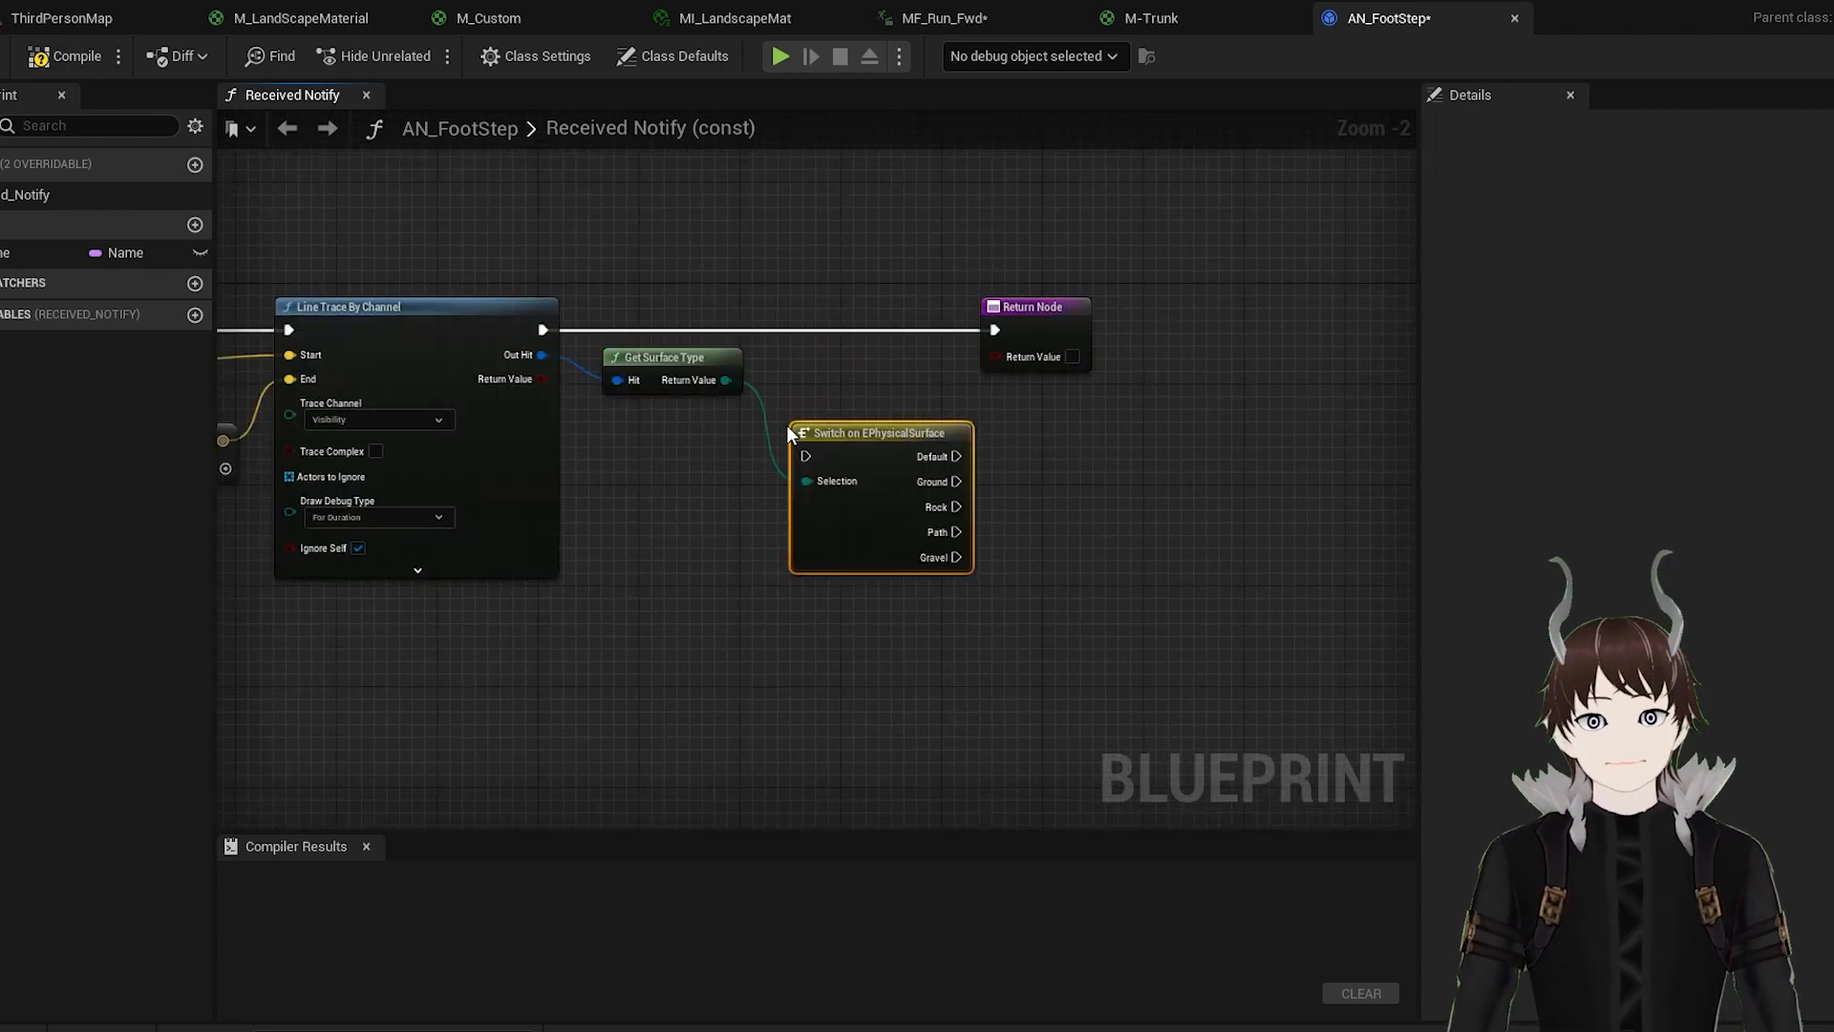
right_drag(787, 426, 558, 426)
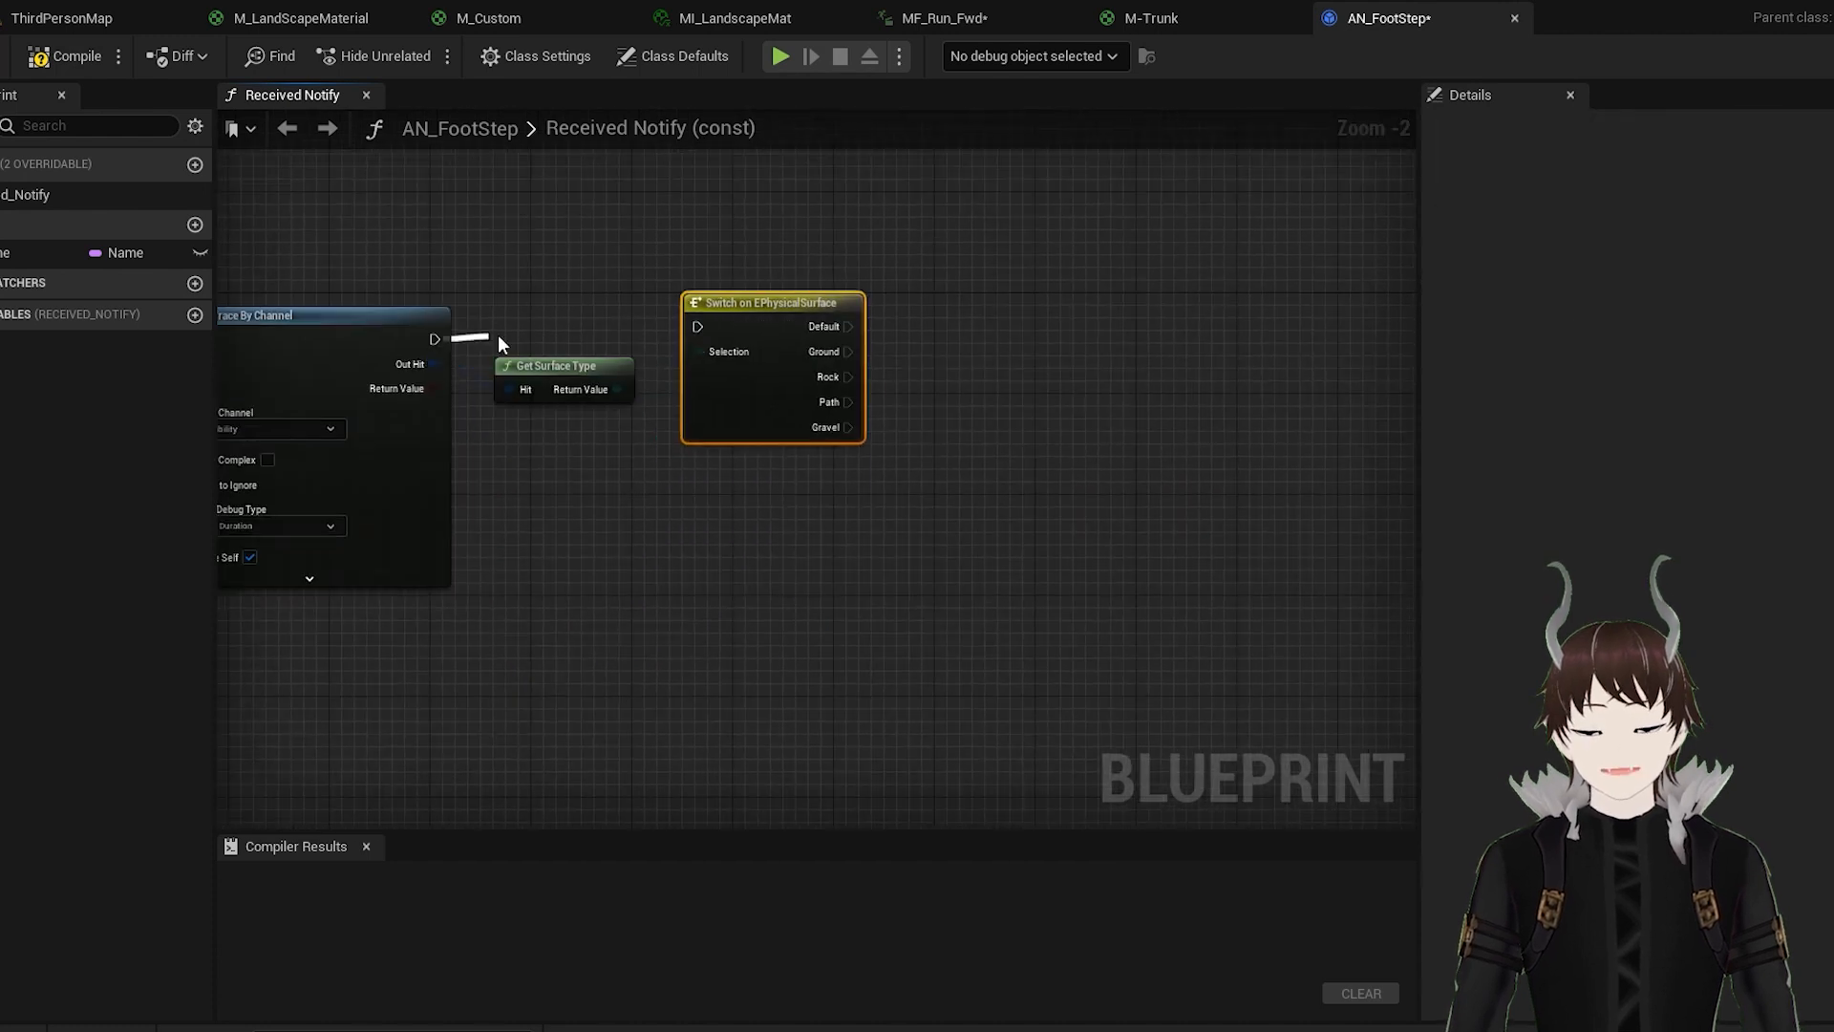
right_drag(497, 334, 230, 354)
Add a Play Sound at Location node driven by the surface switch's Default output.
drag(585, 350, 823, 247)
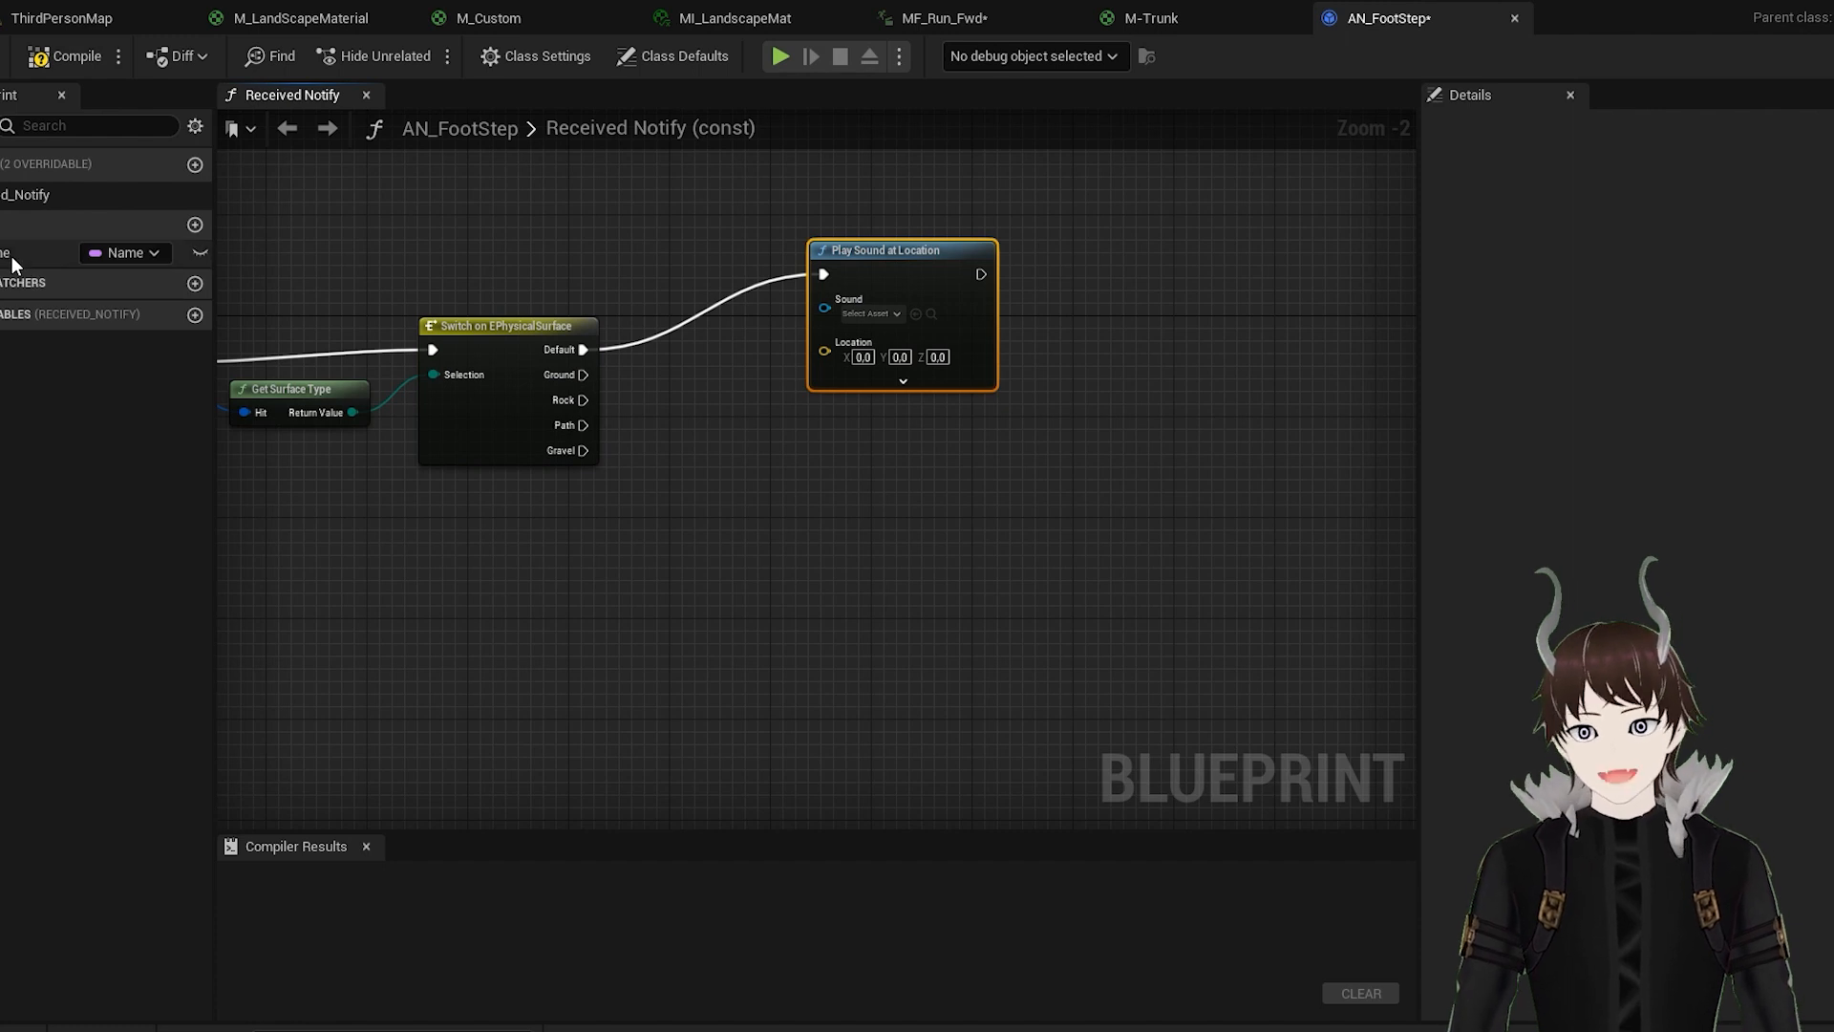
scroll(463, 571, down, 2)
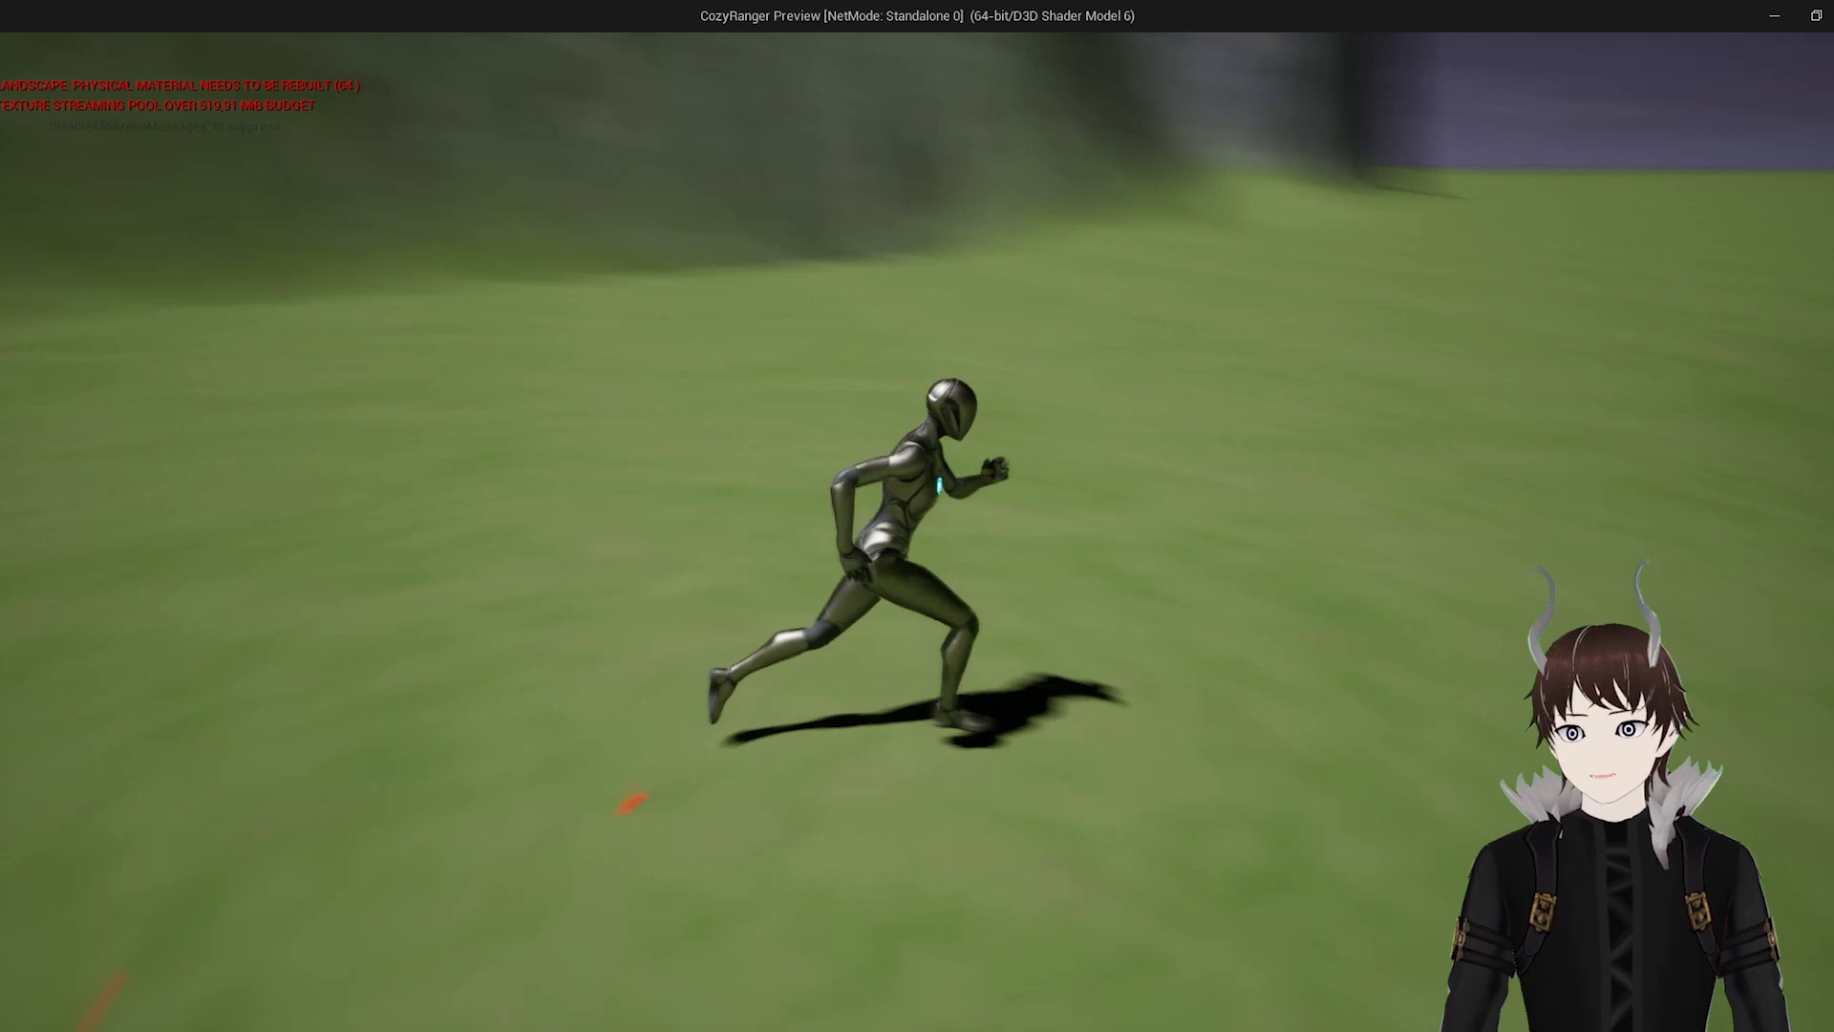
Play-test the footstep traces by running over the grass, past the two cylinders and up the dirt path toward the mountain.
key(space)
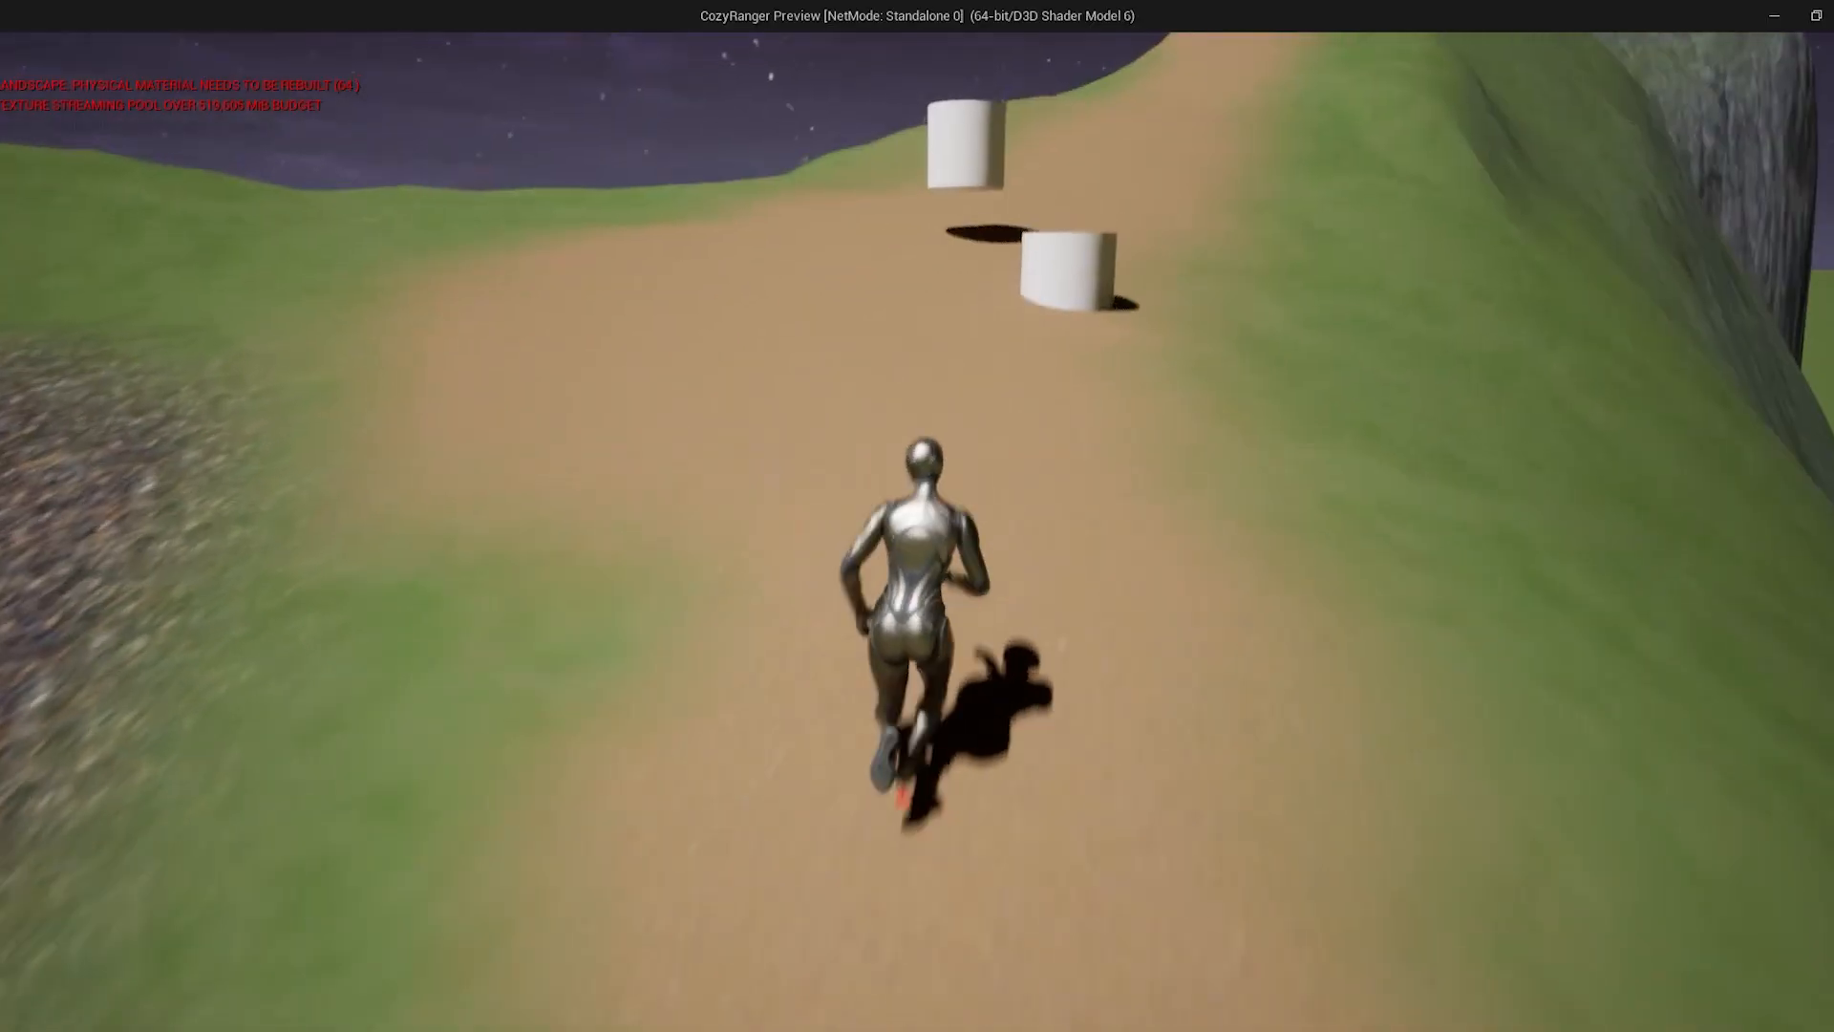
key(d)
key(w)
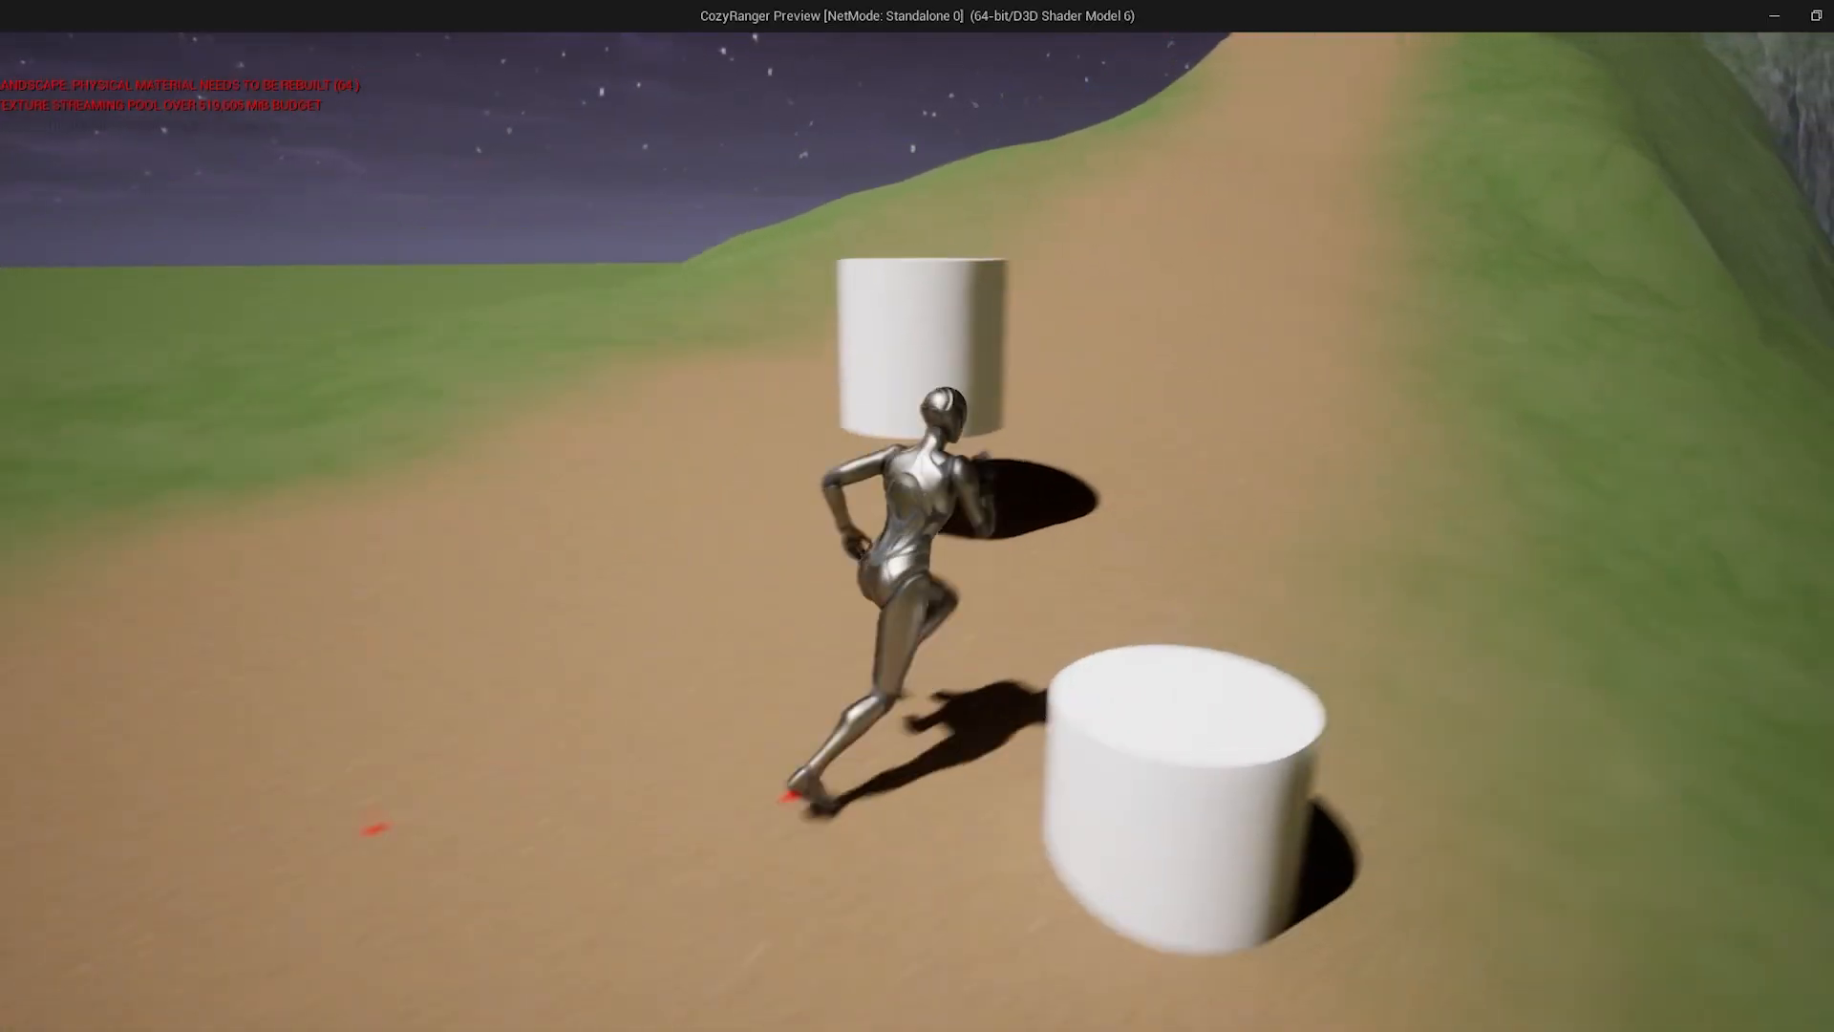
key(d)
key(w)
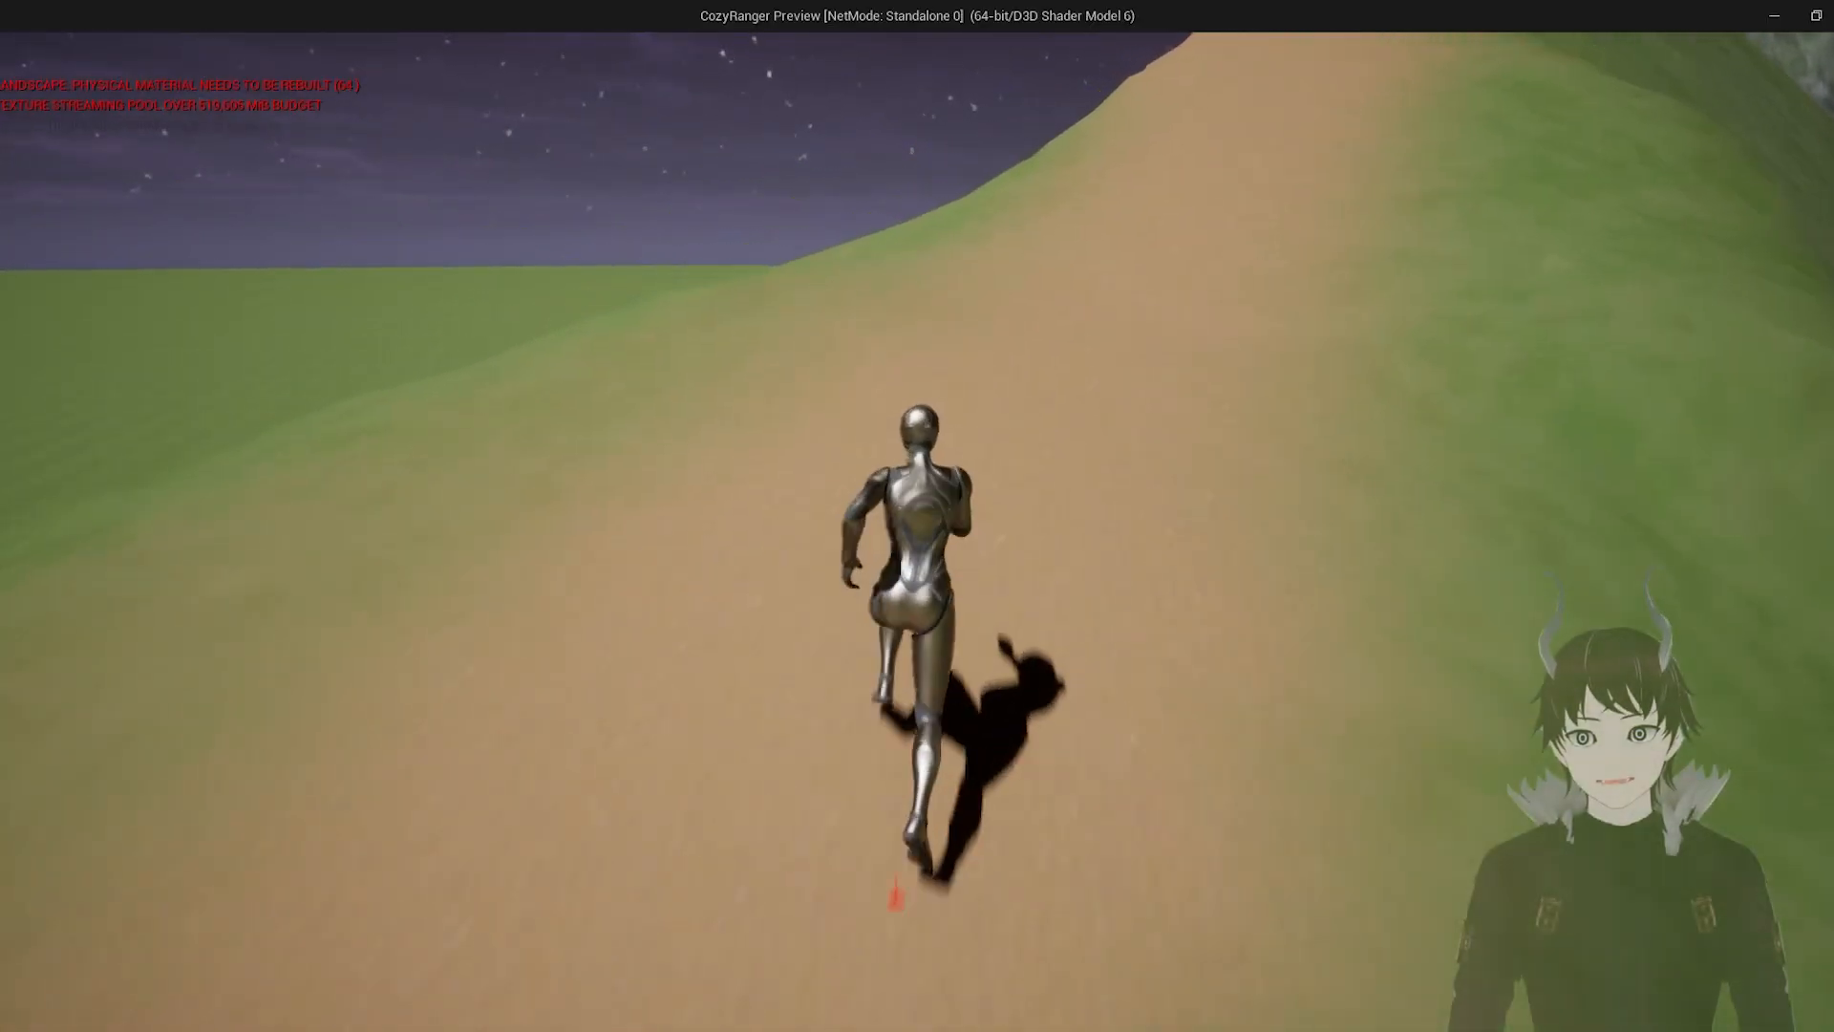
key(w)
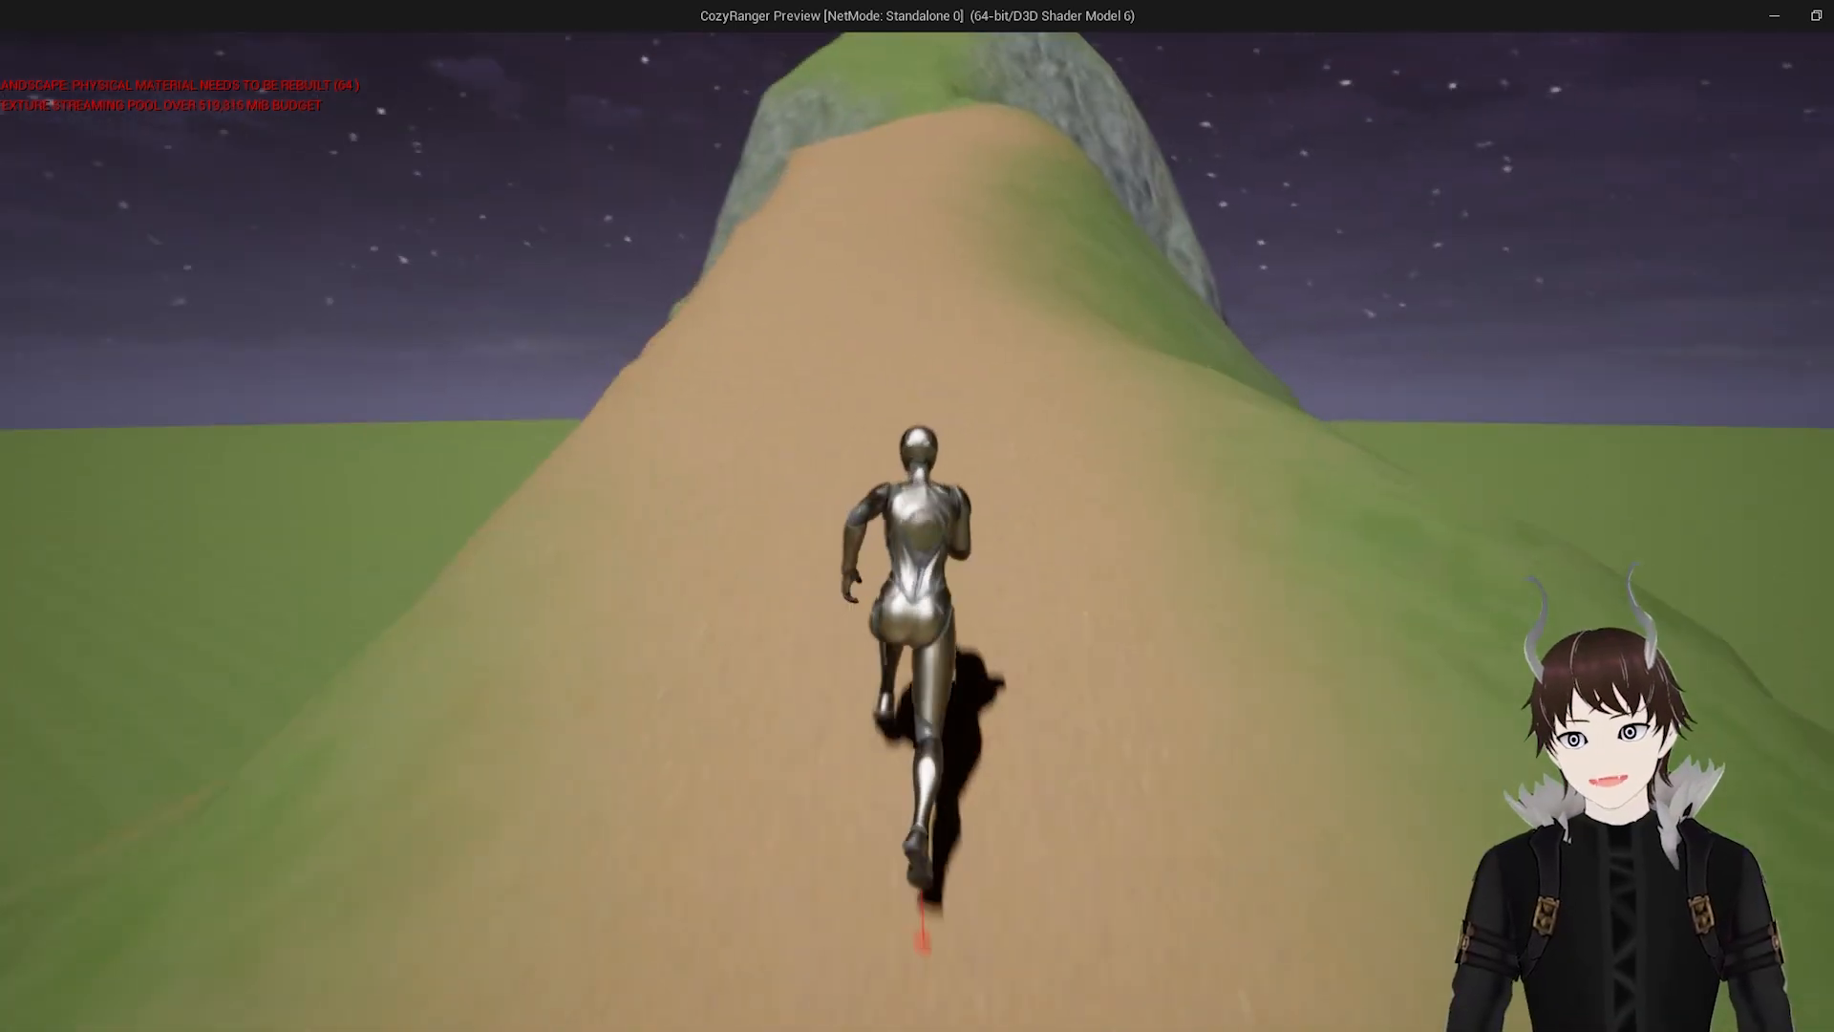
key(w)
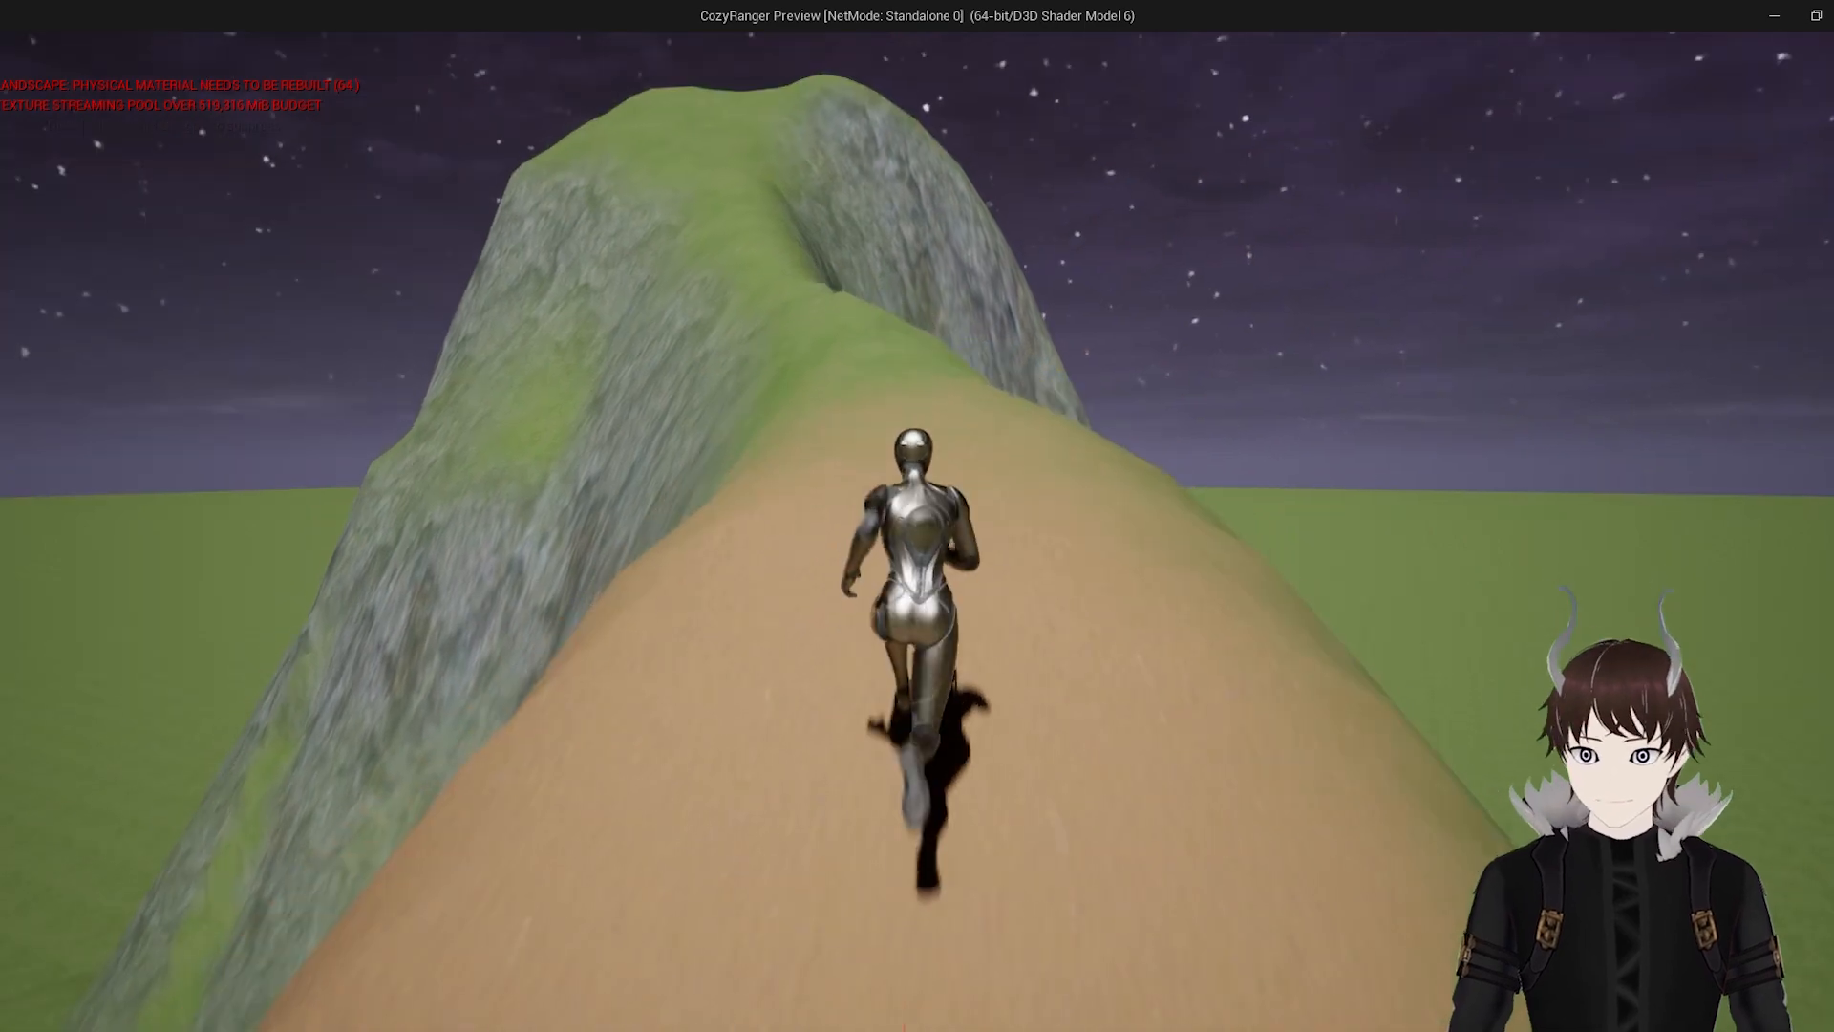
key(w)
key(w)
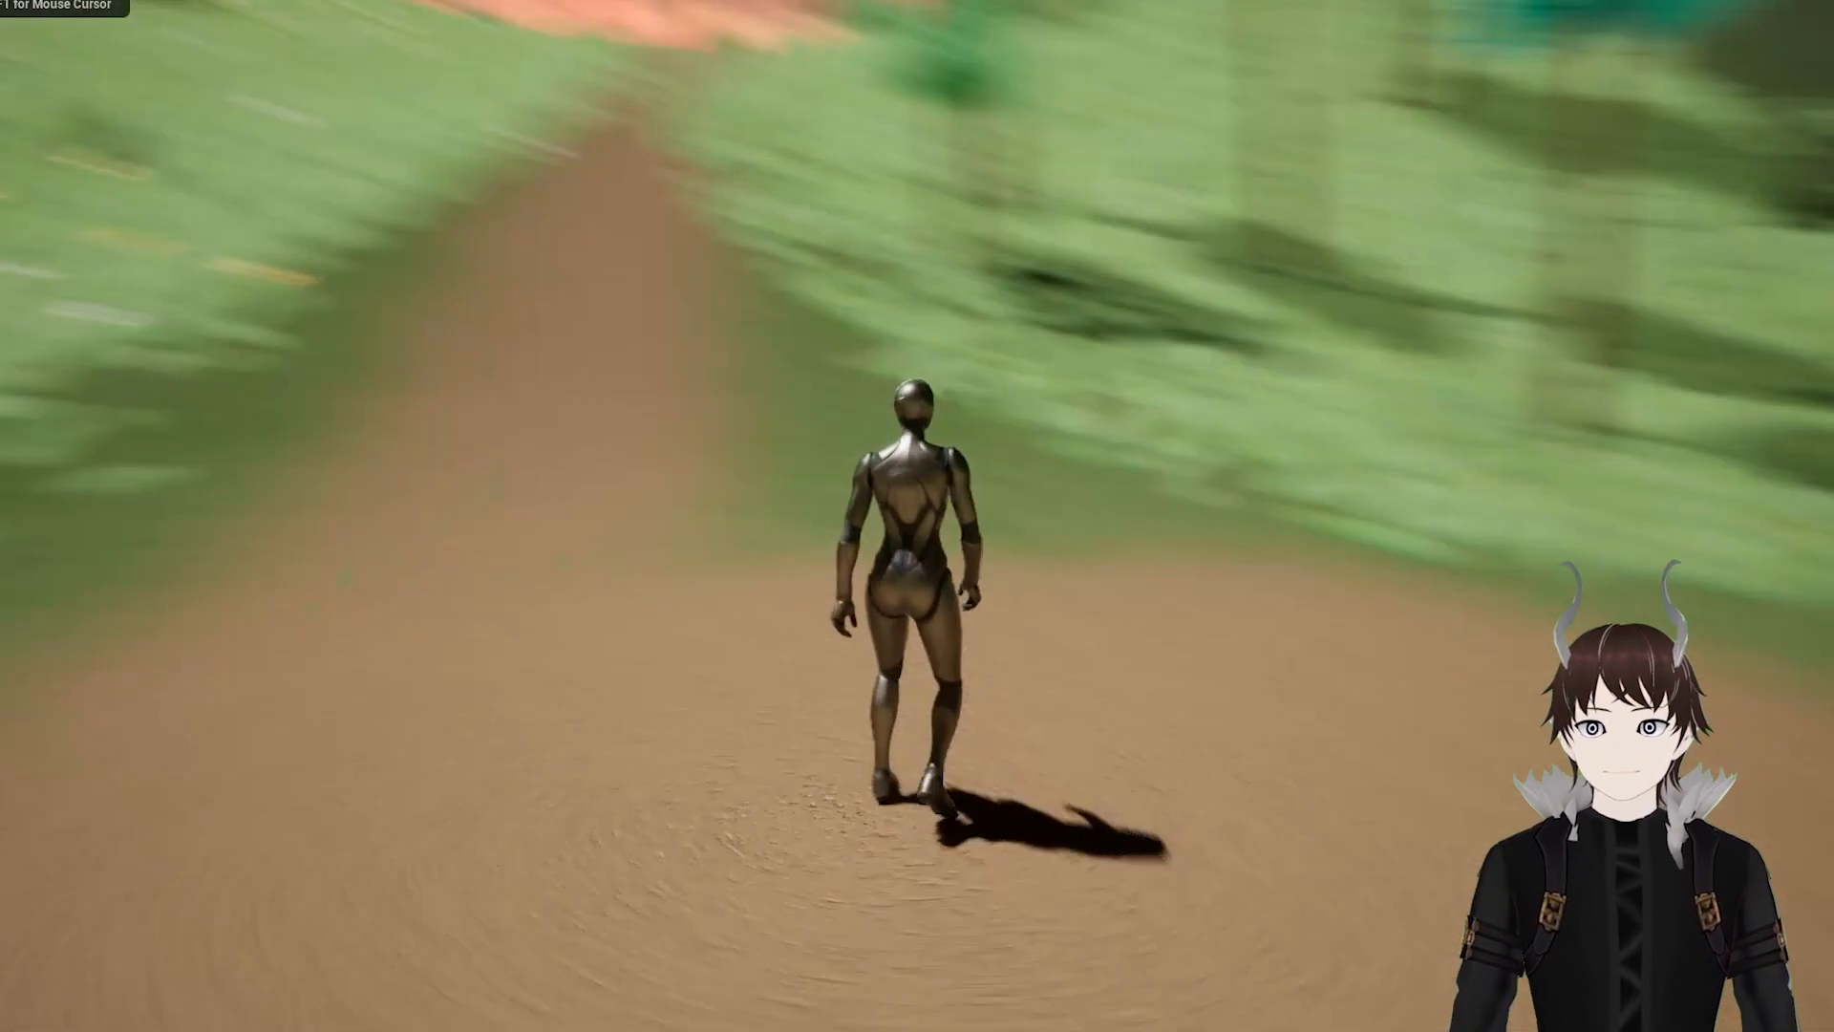
Play-test the forested landscape by running along the dirt path, over the flowered grass and back onto the path.
key(w)
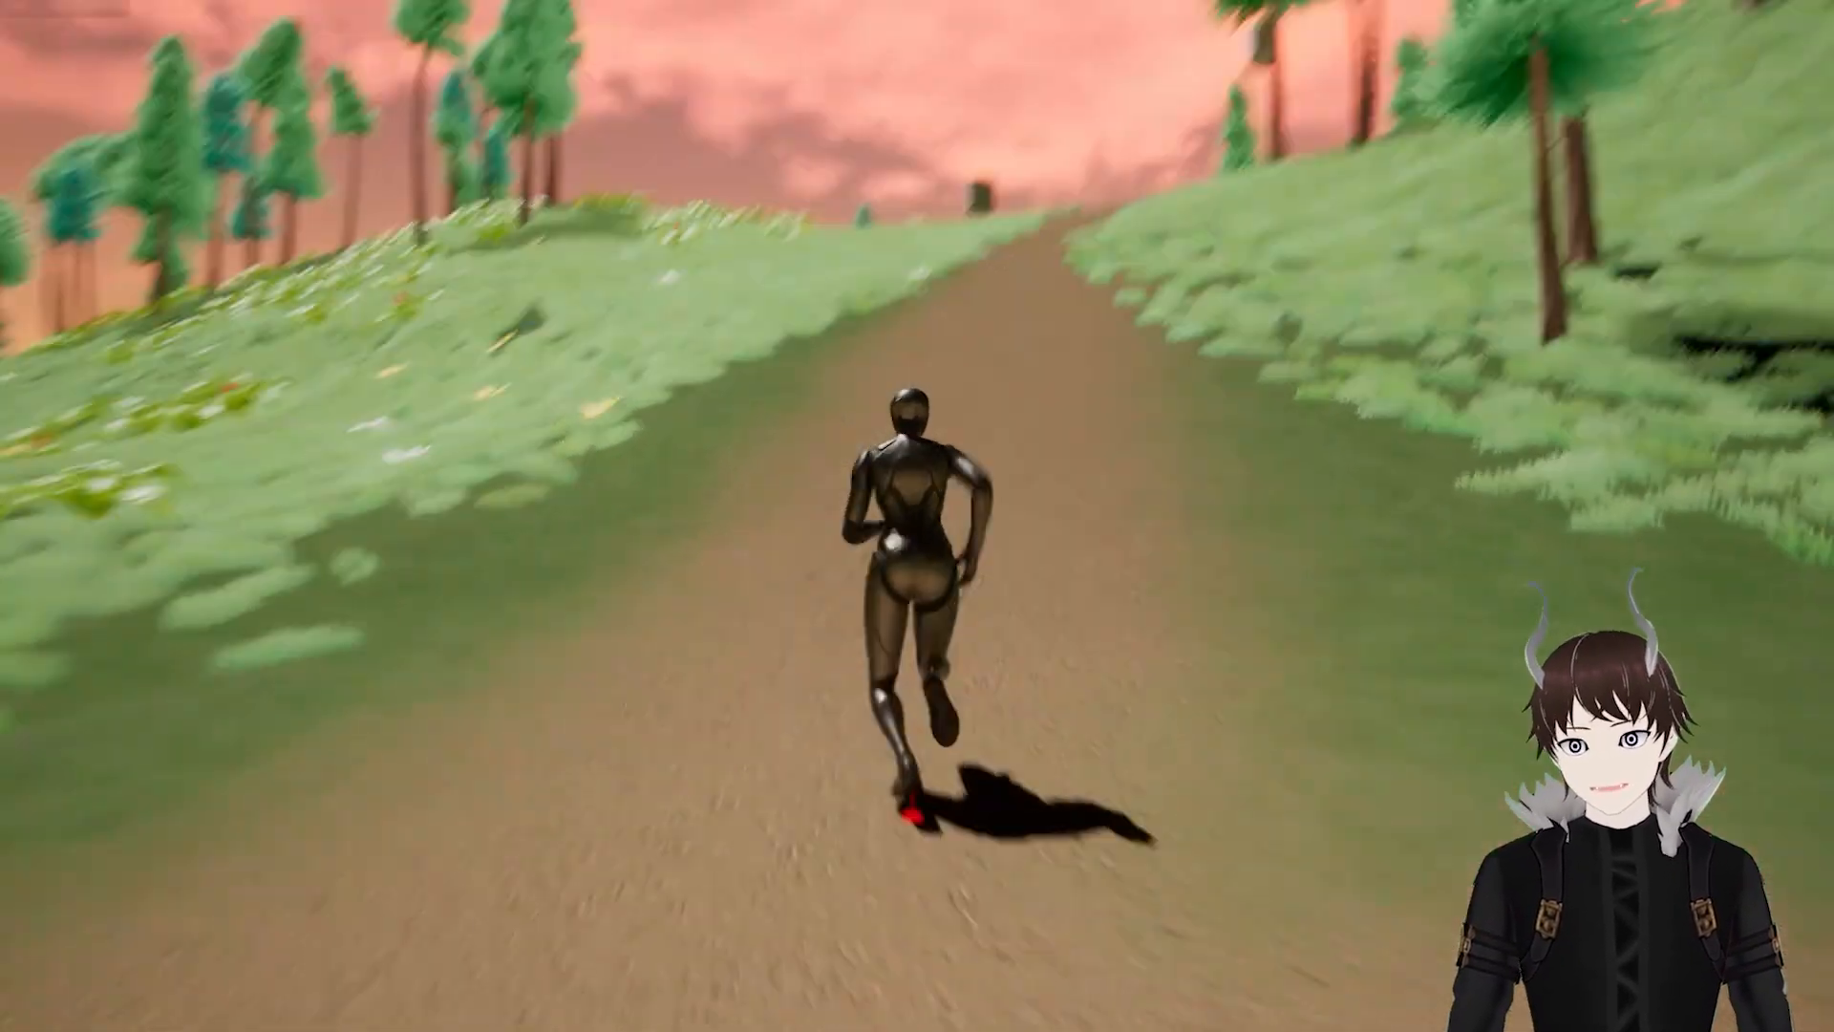
key(w)
key(w)
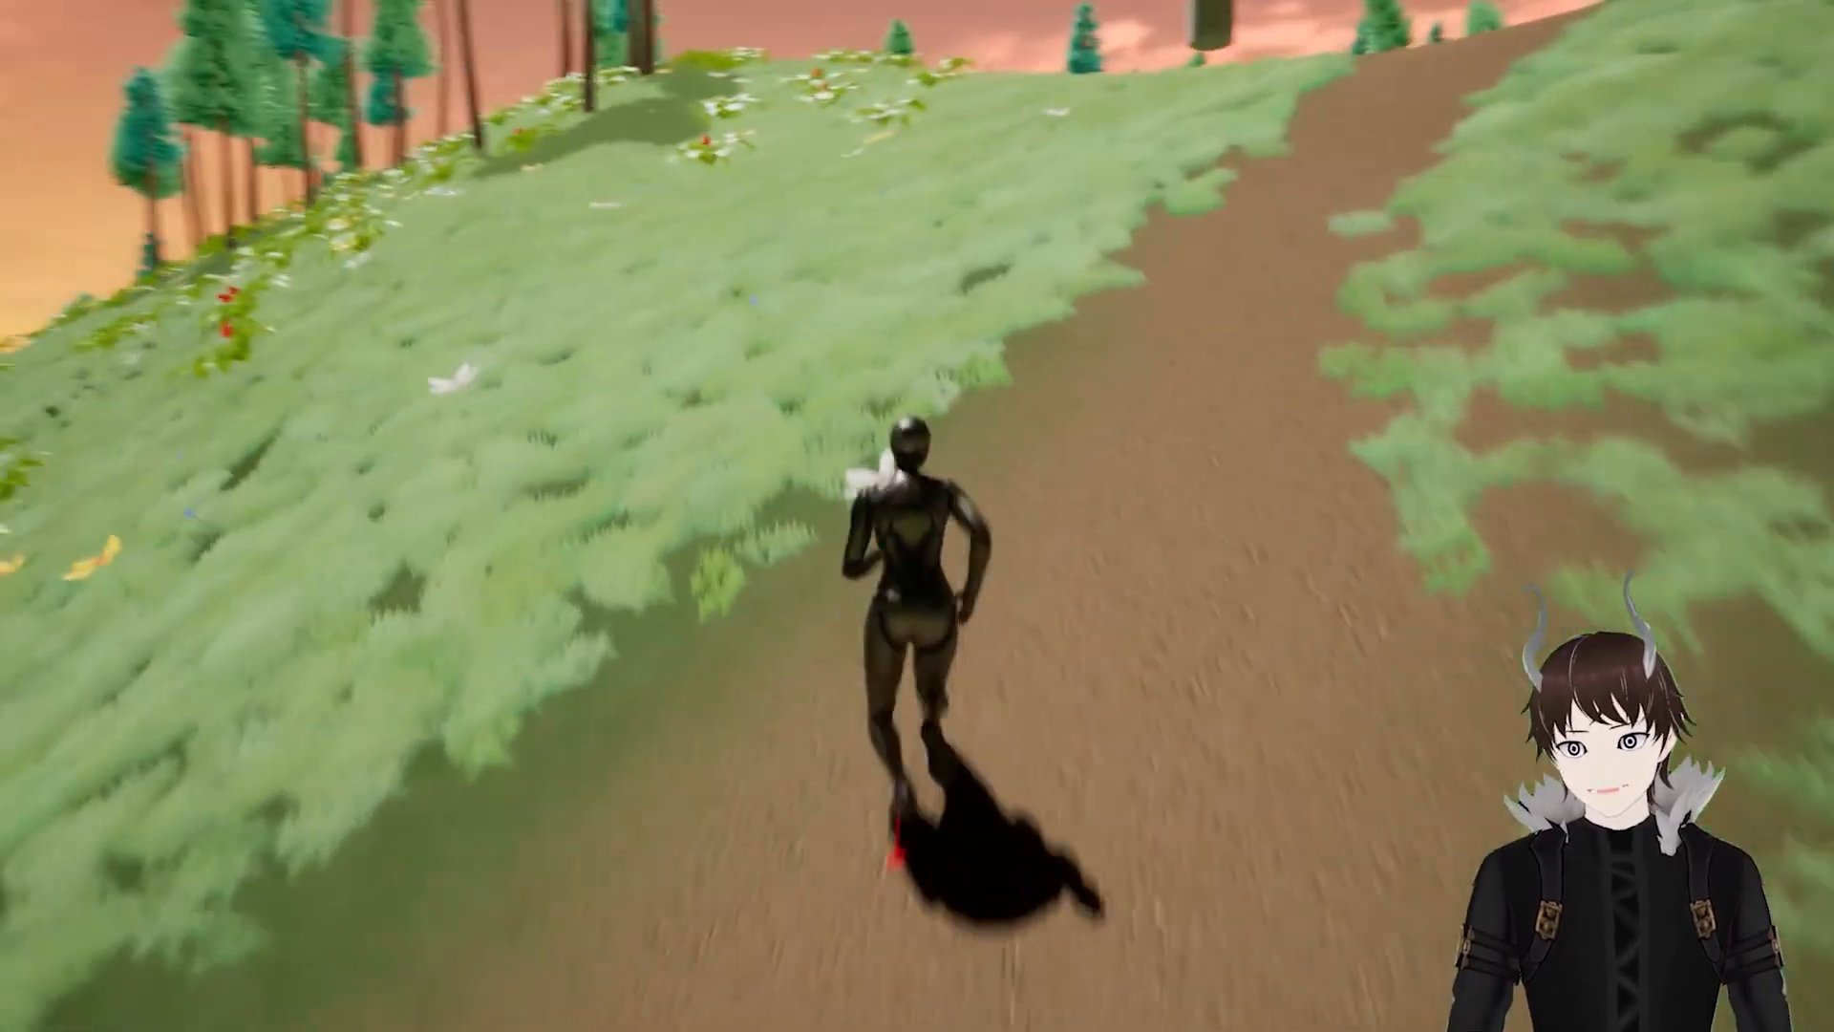
key(w)
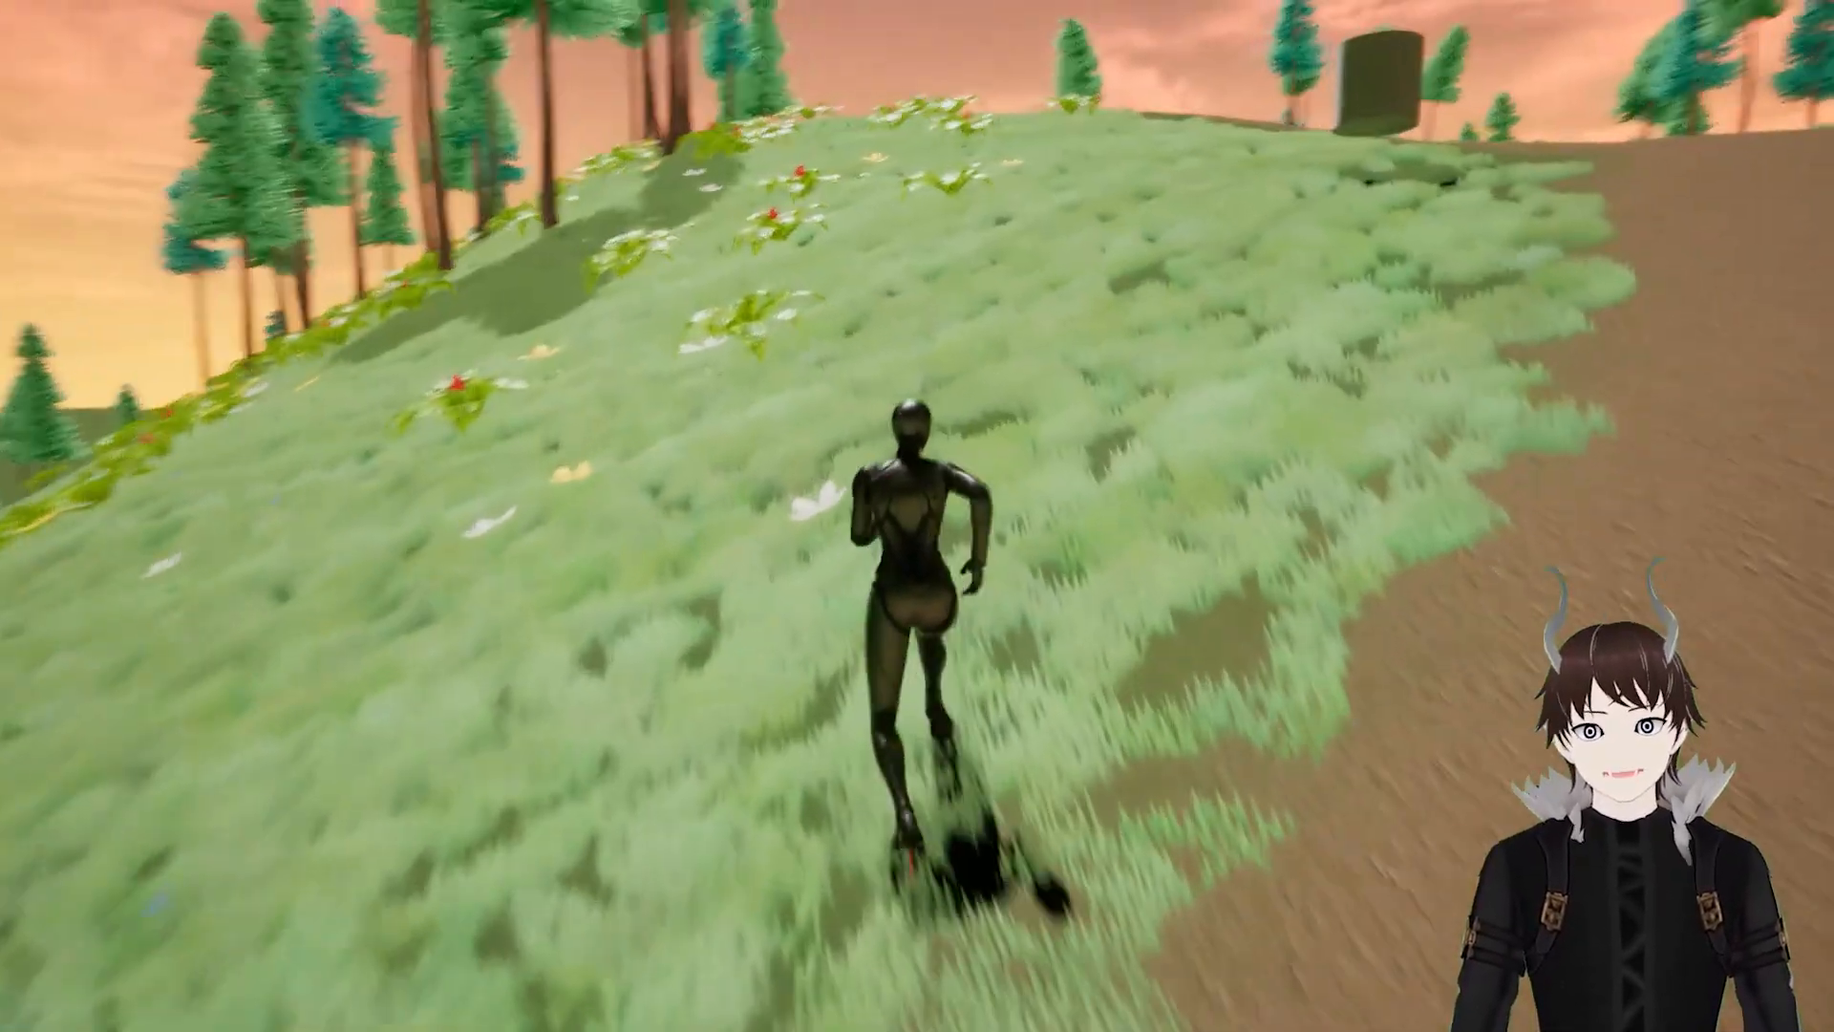
key(w)
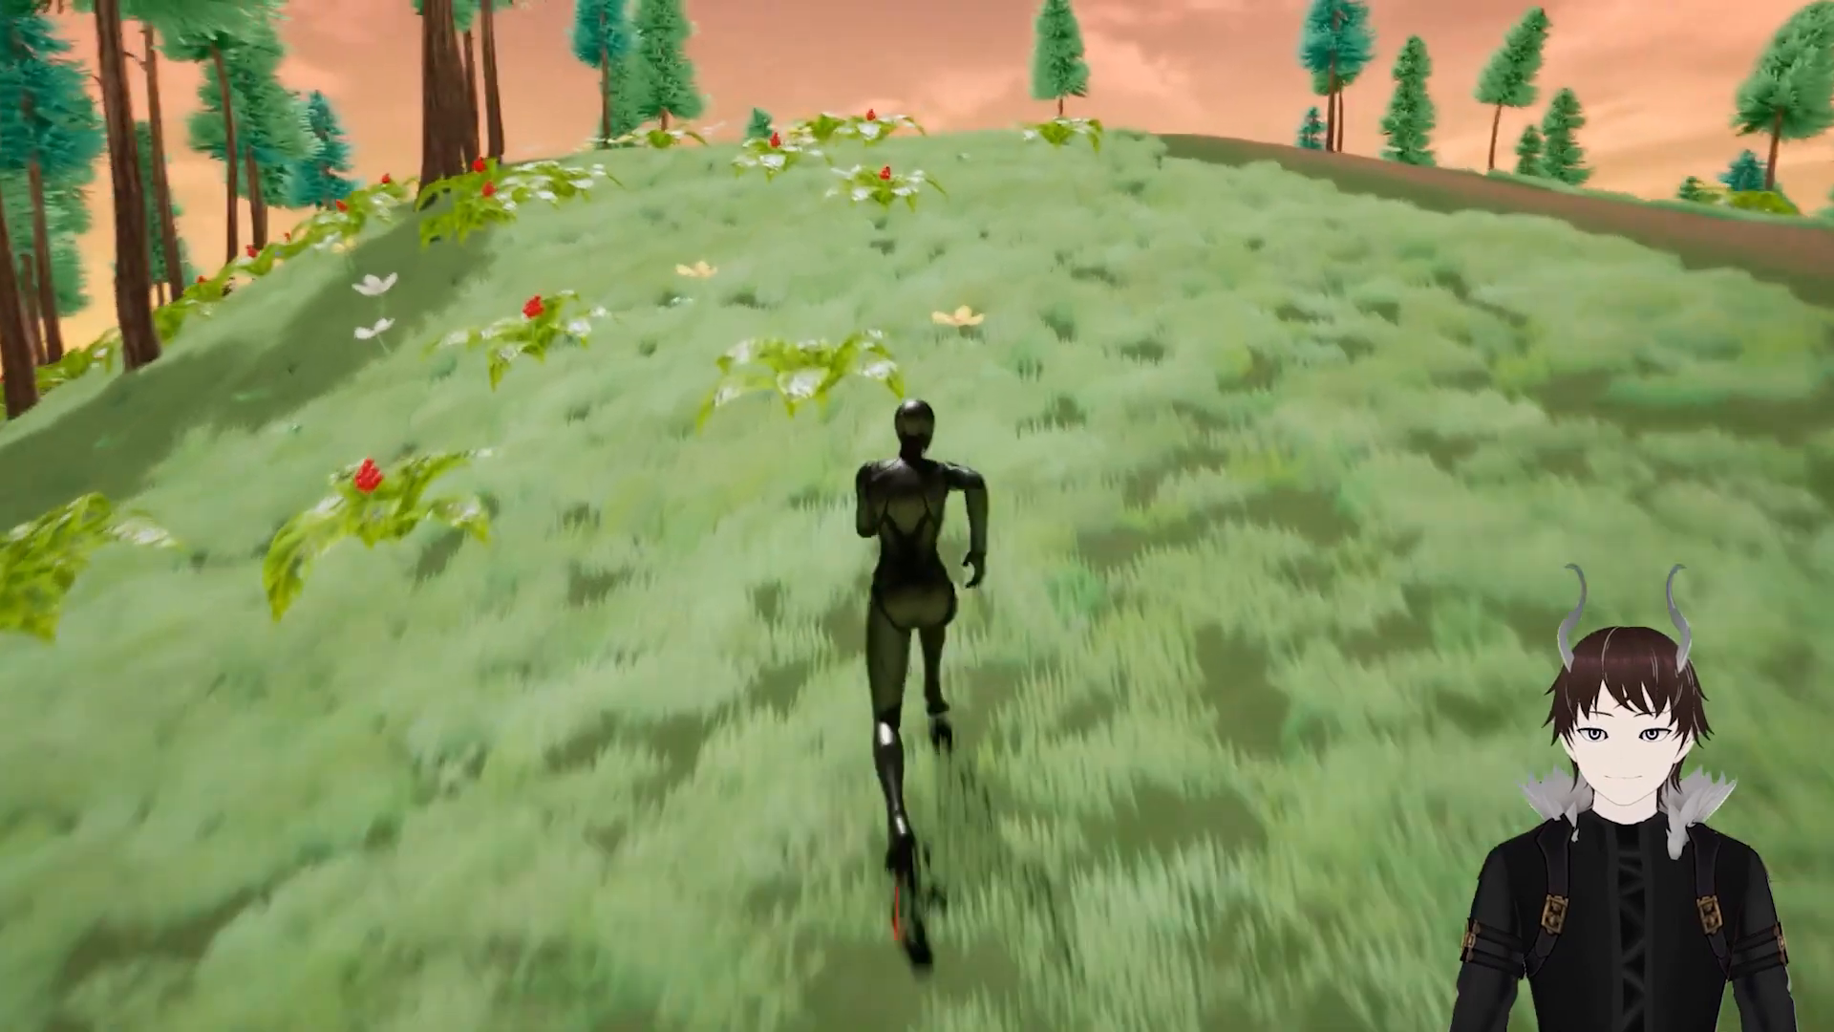
key(w)
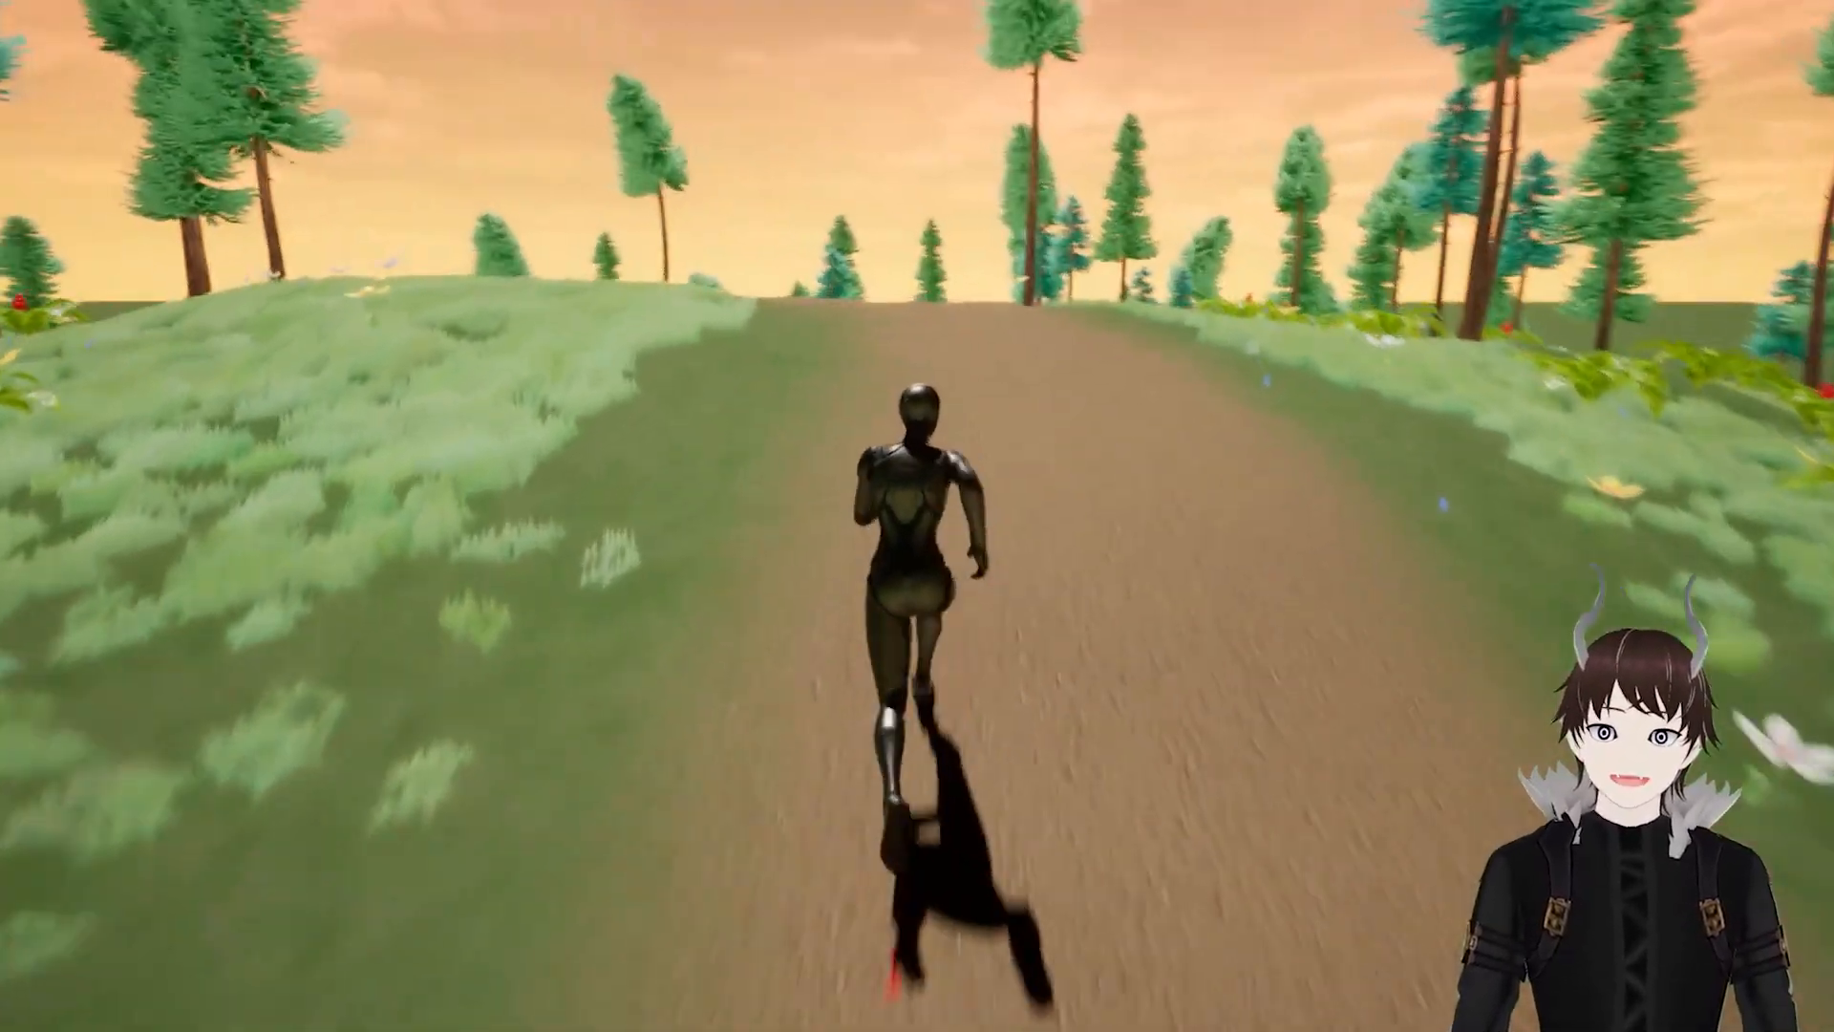
key(w)
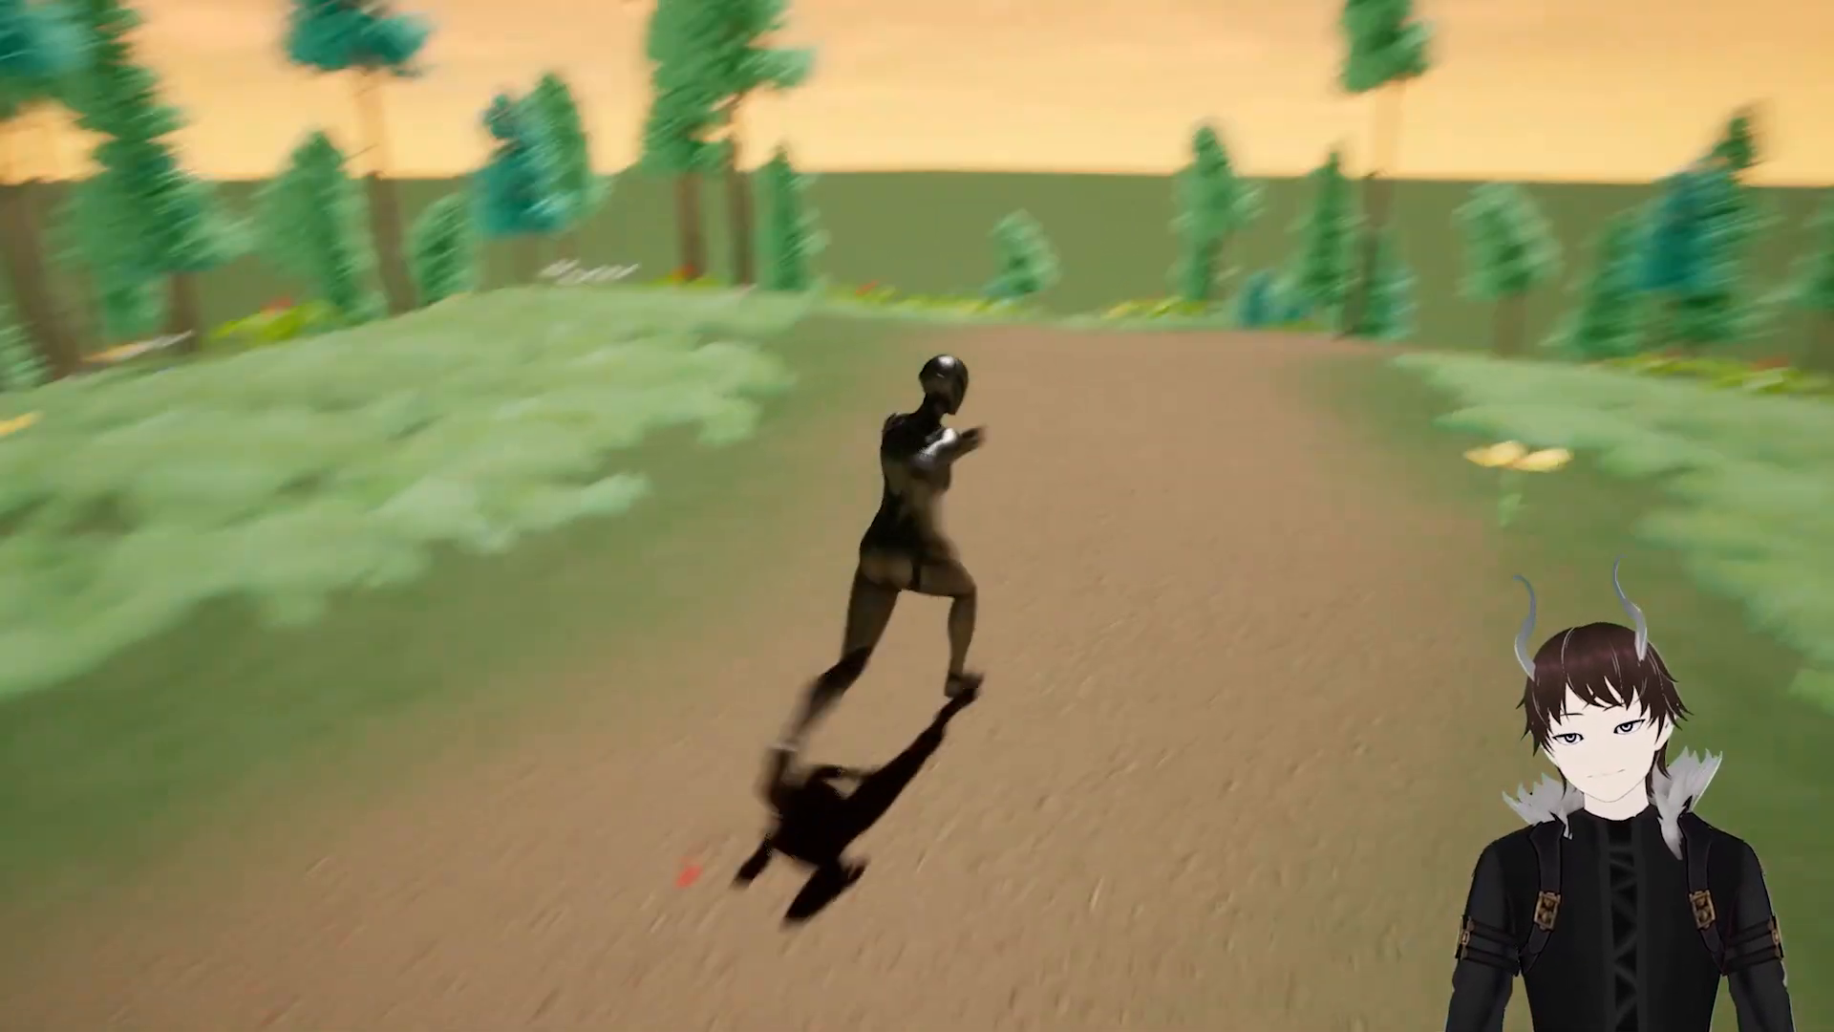
key(w)
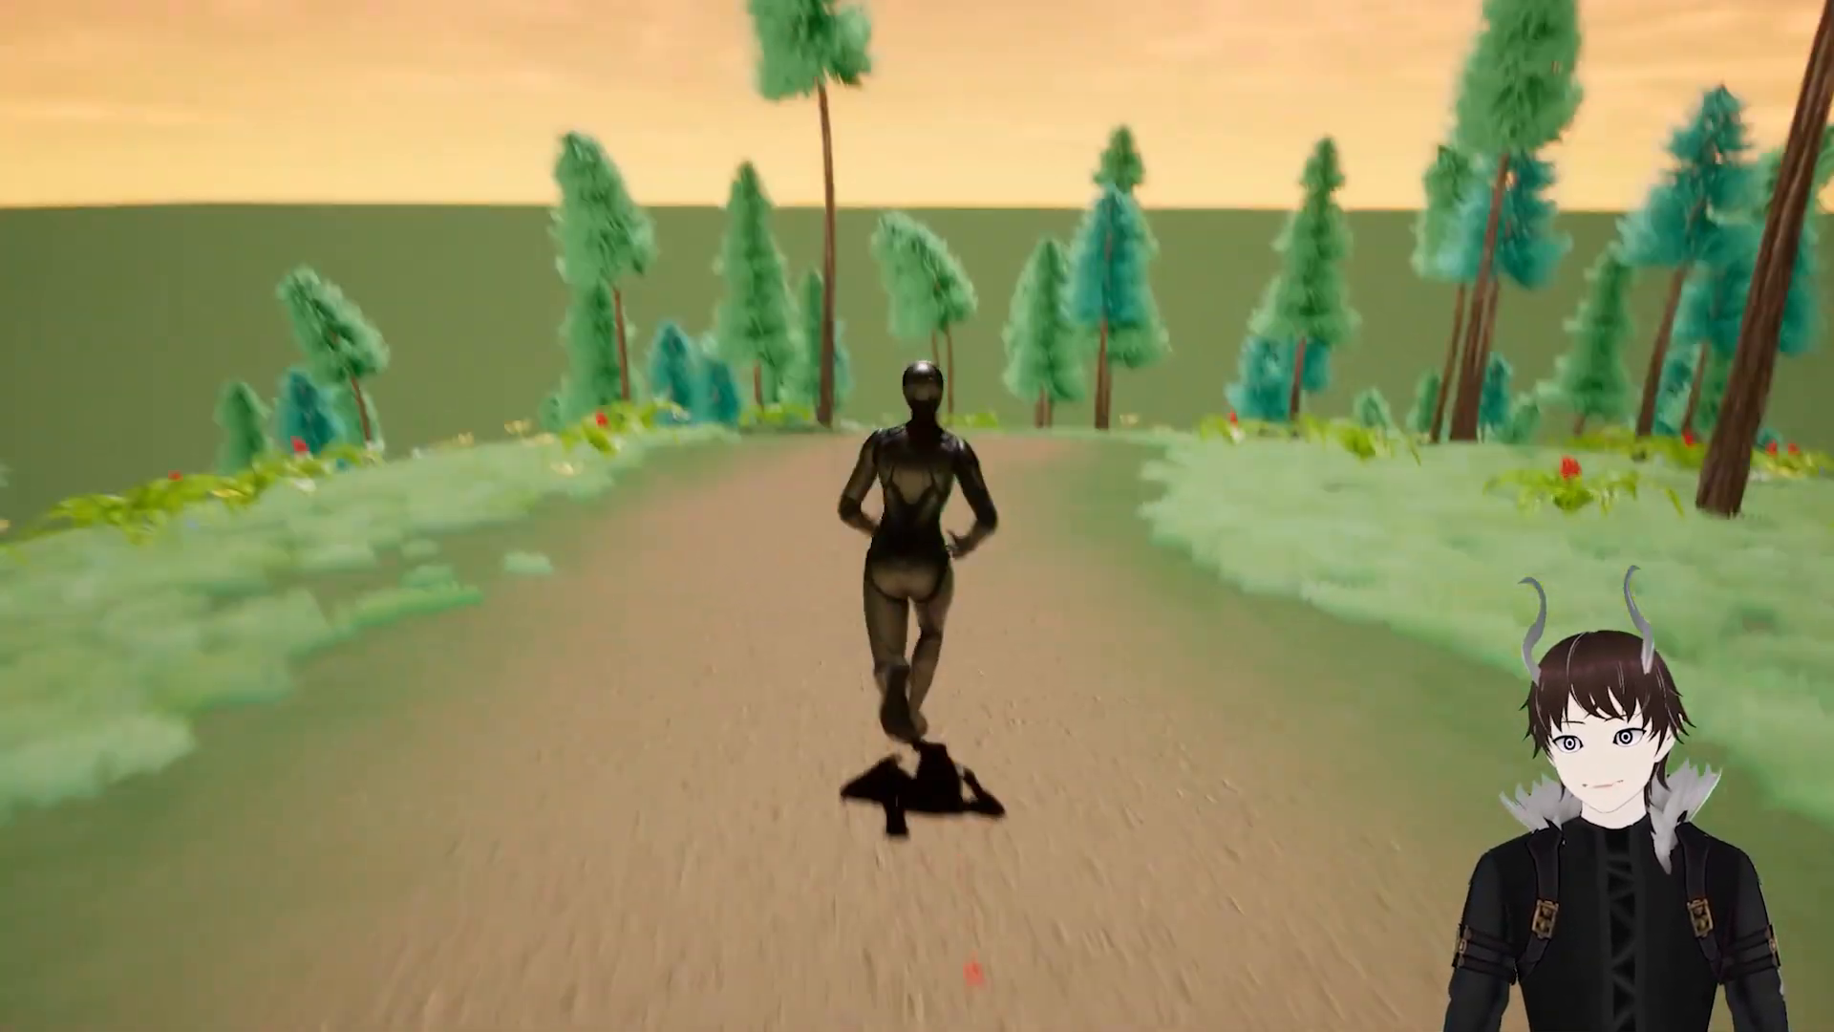
key(d)
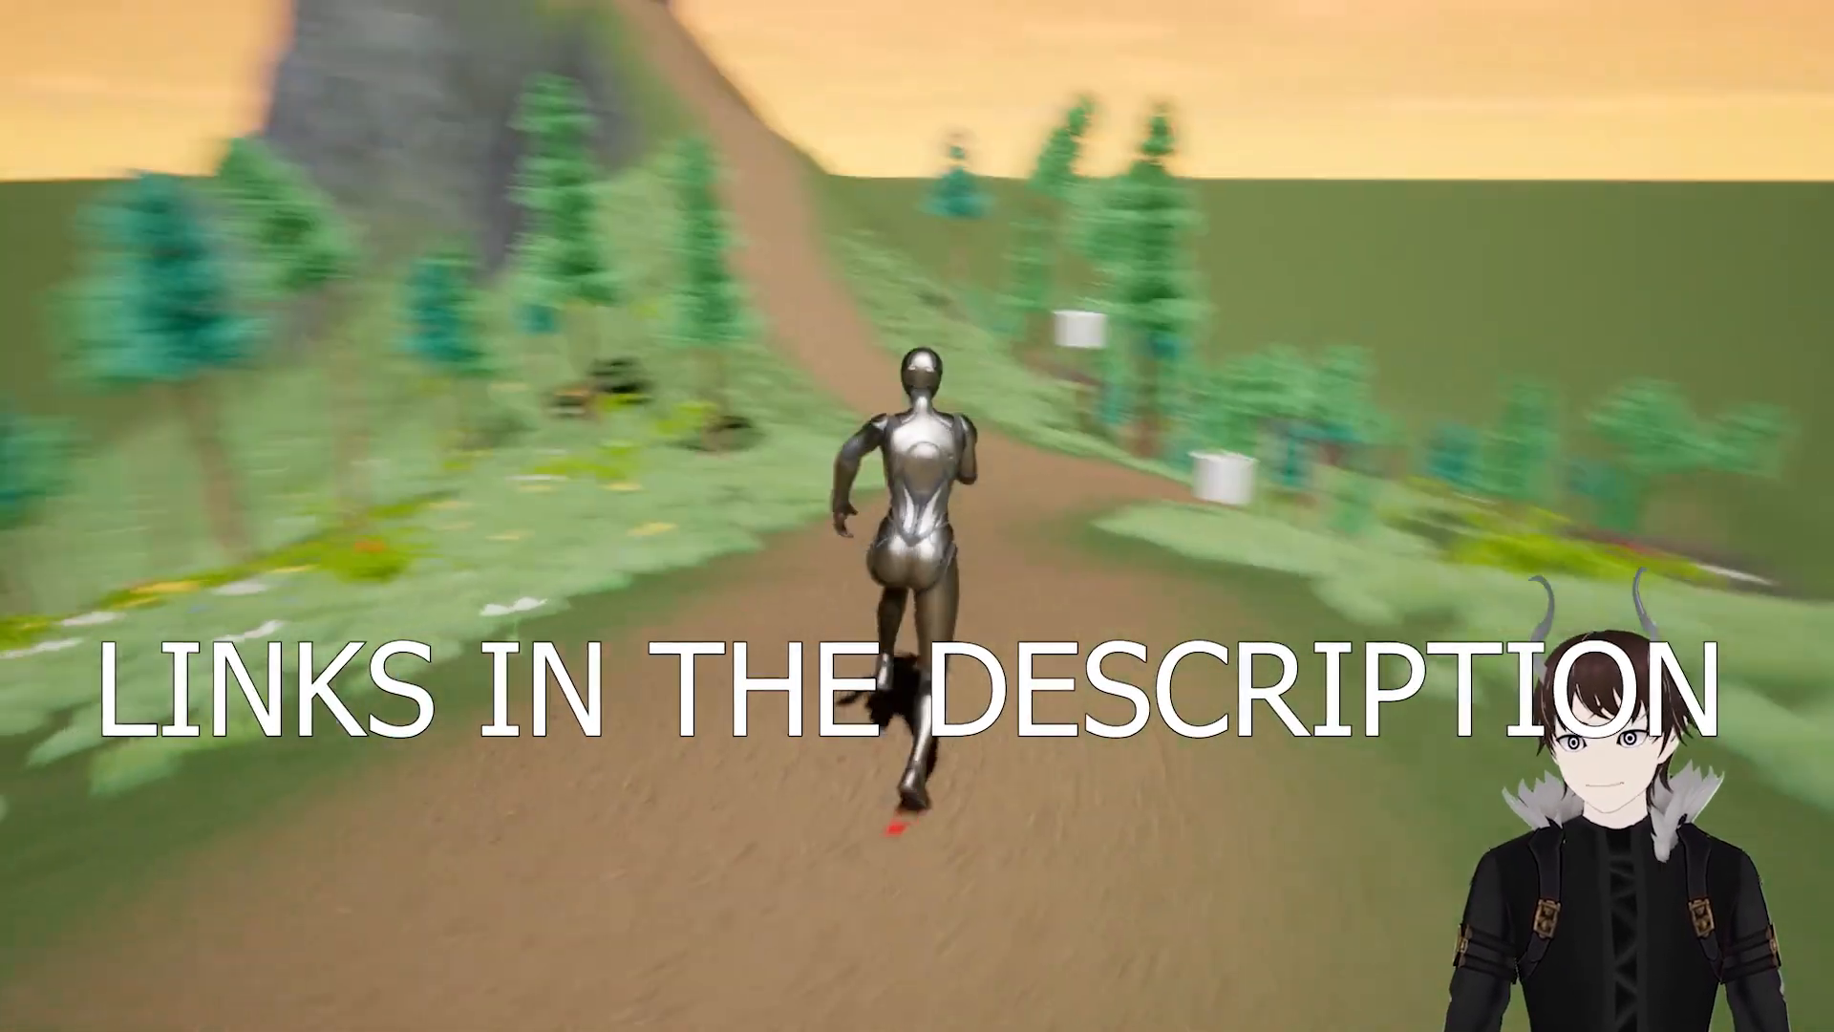
key(d)
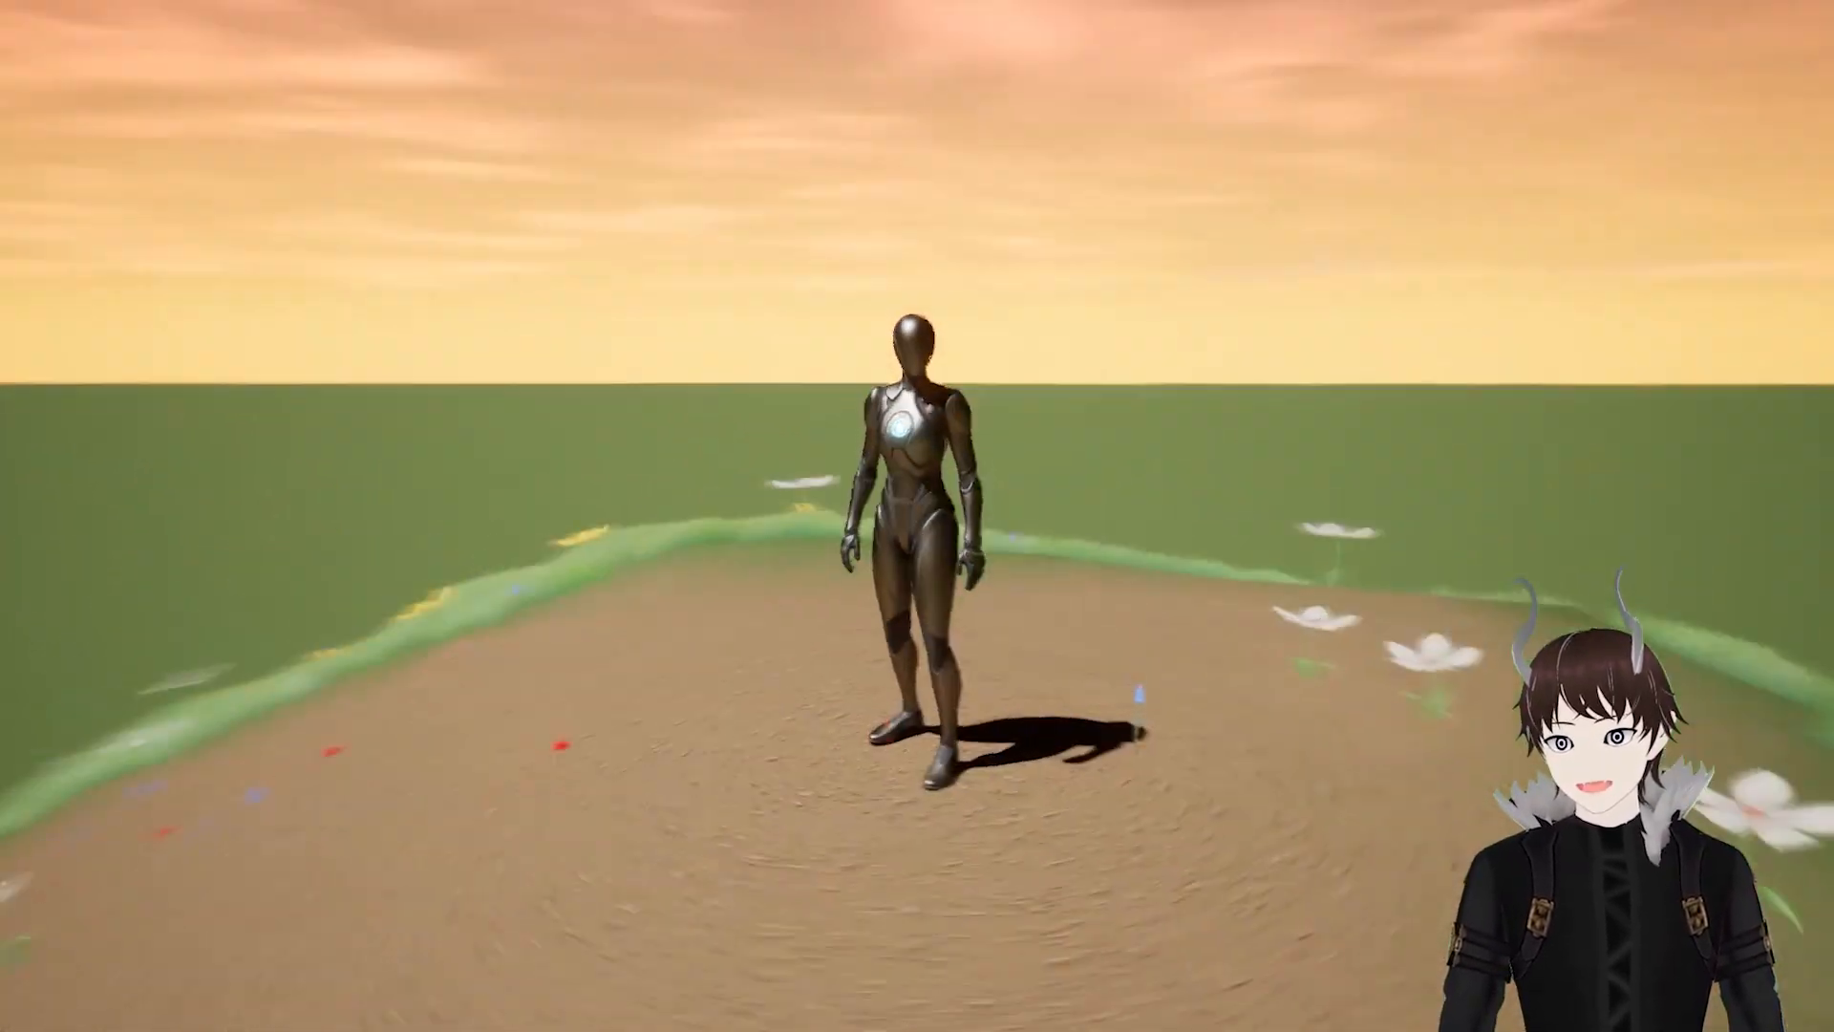
Run the character across the mountaintop to view the forested hills and dirt paths below.
key(w)
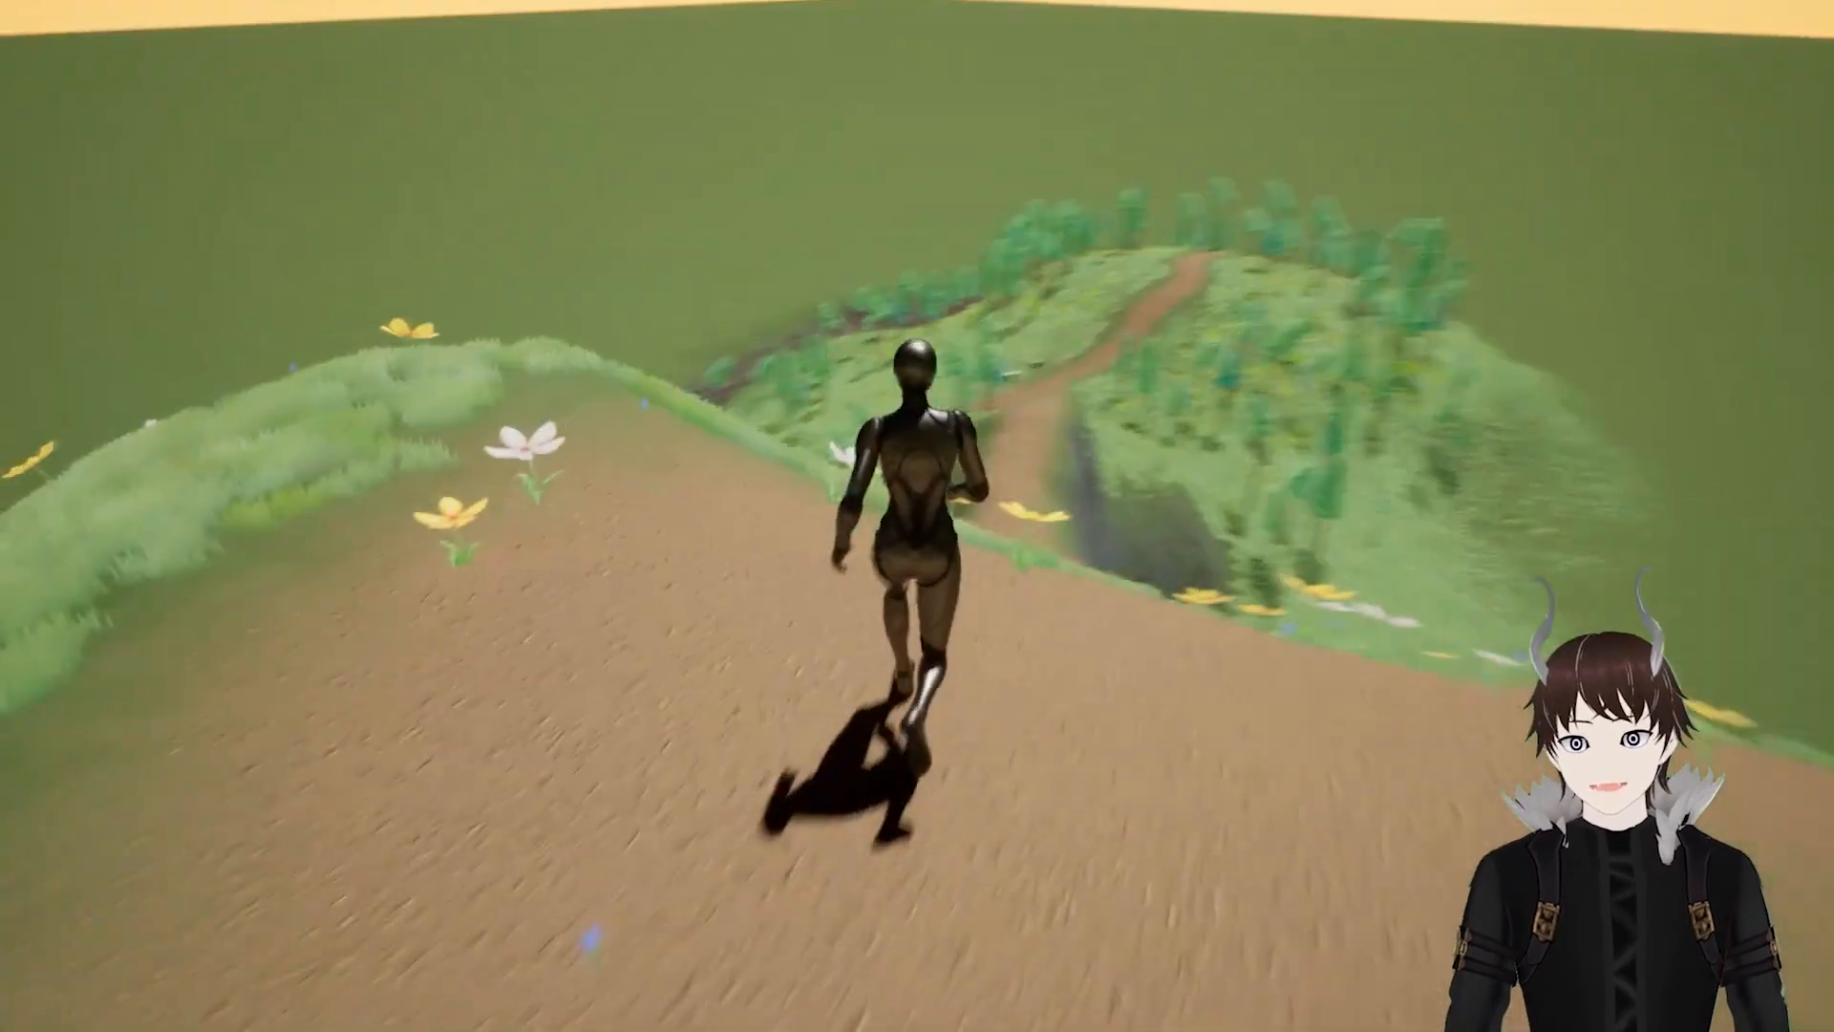
key(w)
key(a)
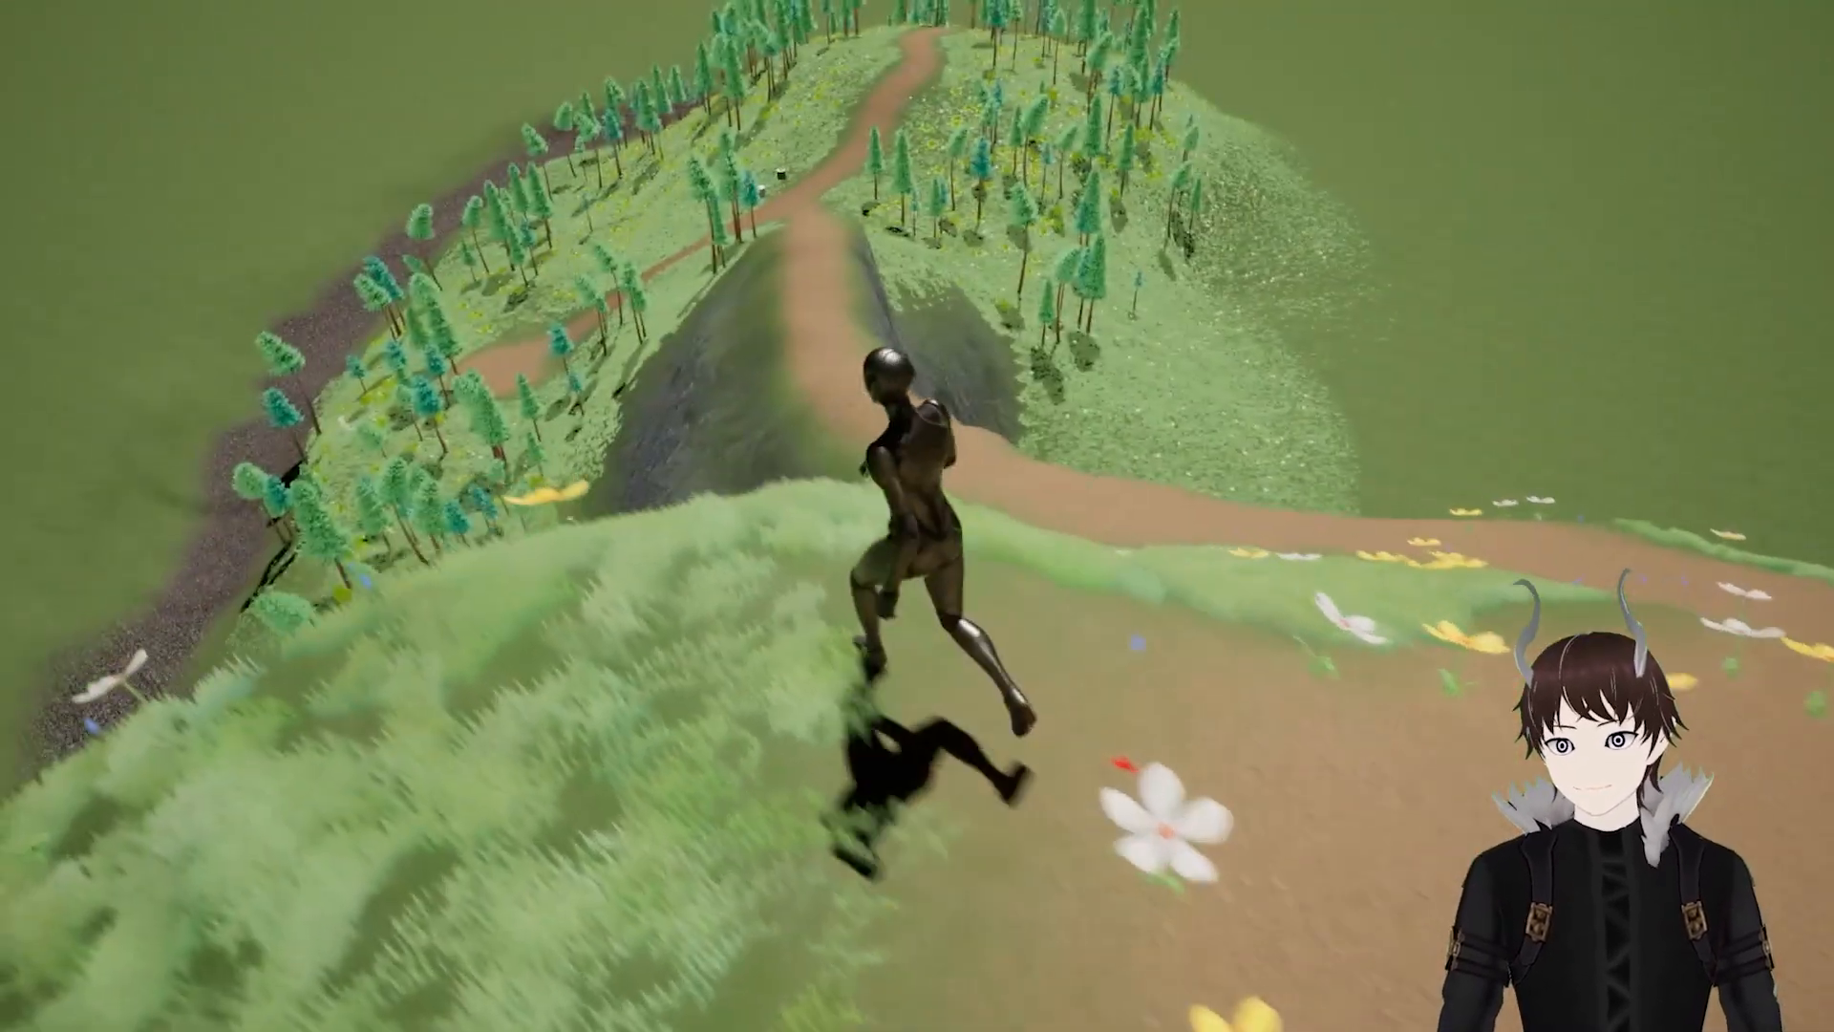